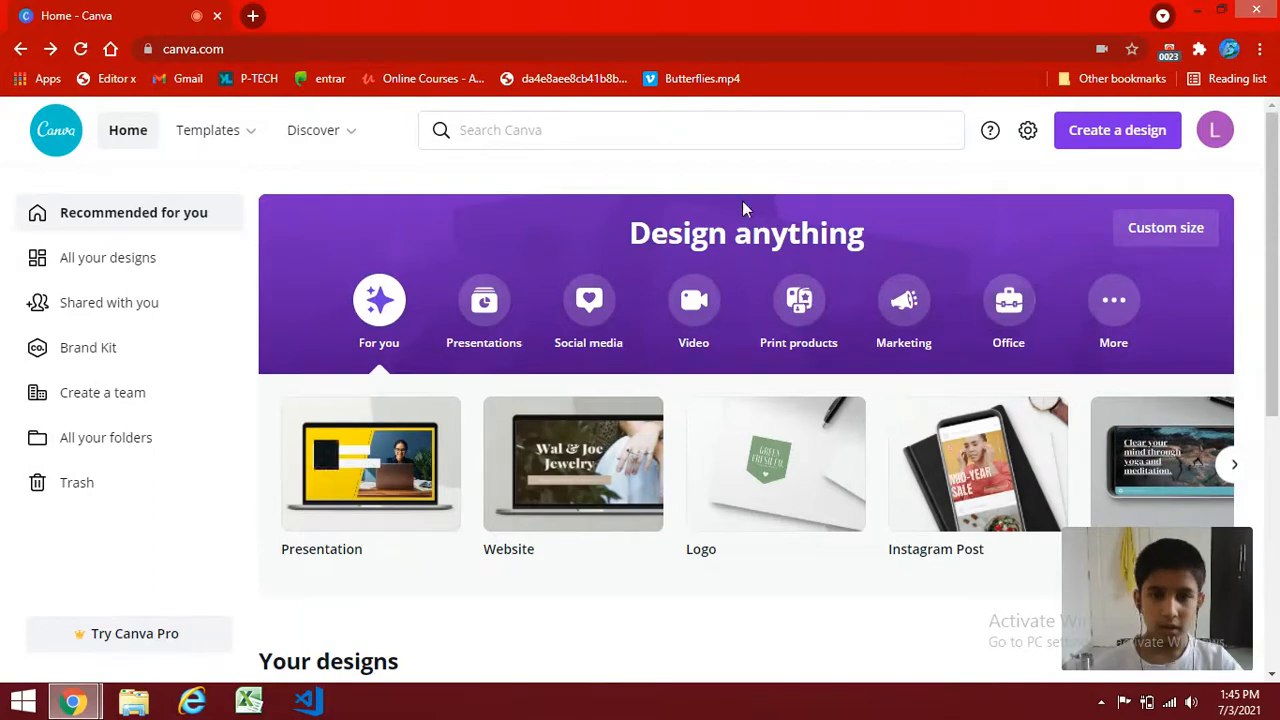
Step: Search the templates for "logo" and create a blank Logo design
scroll(721, 260, "down", 5)
scroll(794, 314, "up", 5)
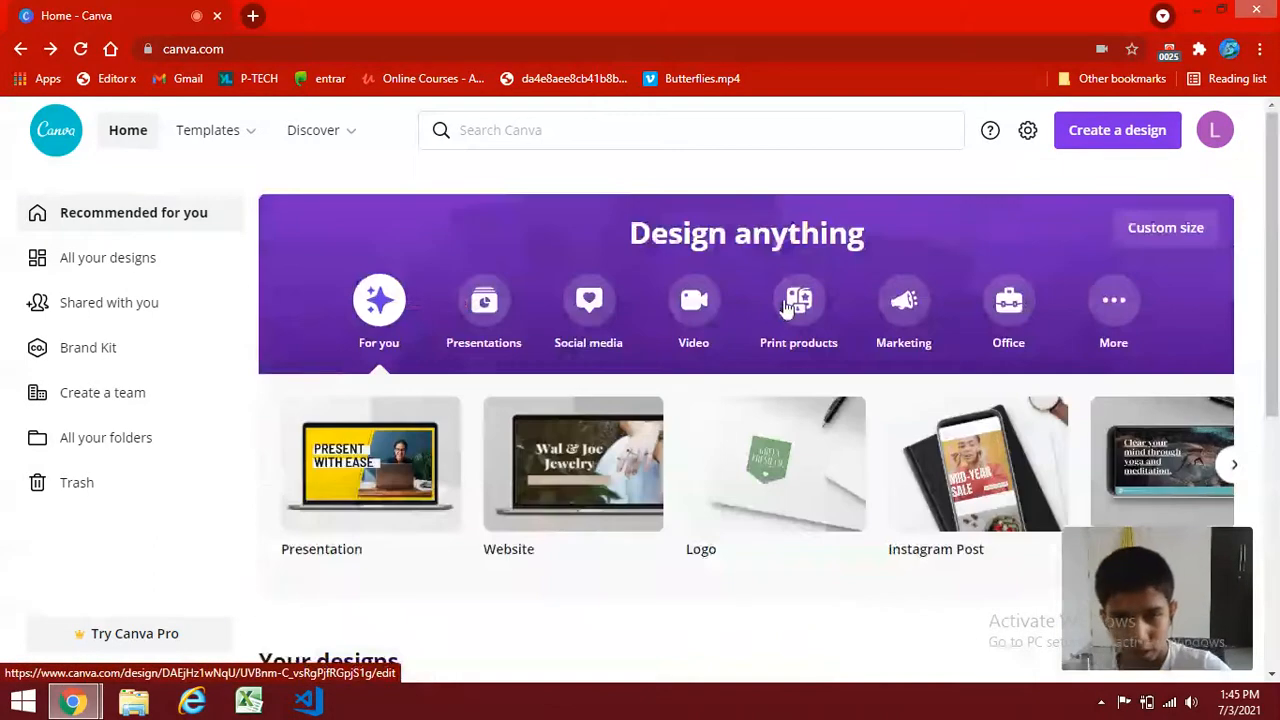
left_click(766, 134)
type("log")
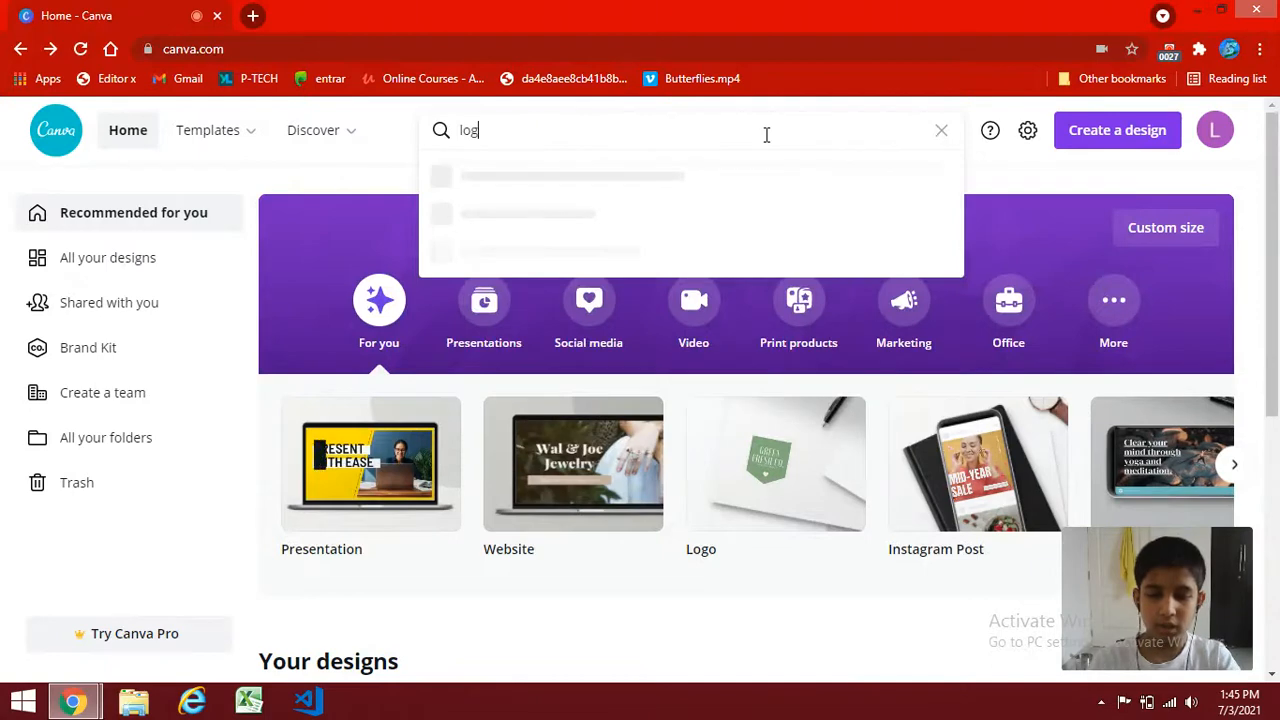
type("o")
key("Return")
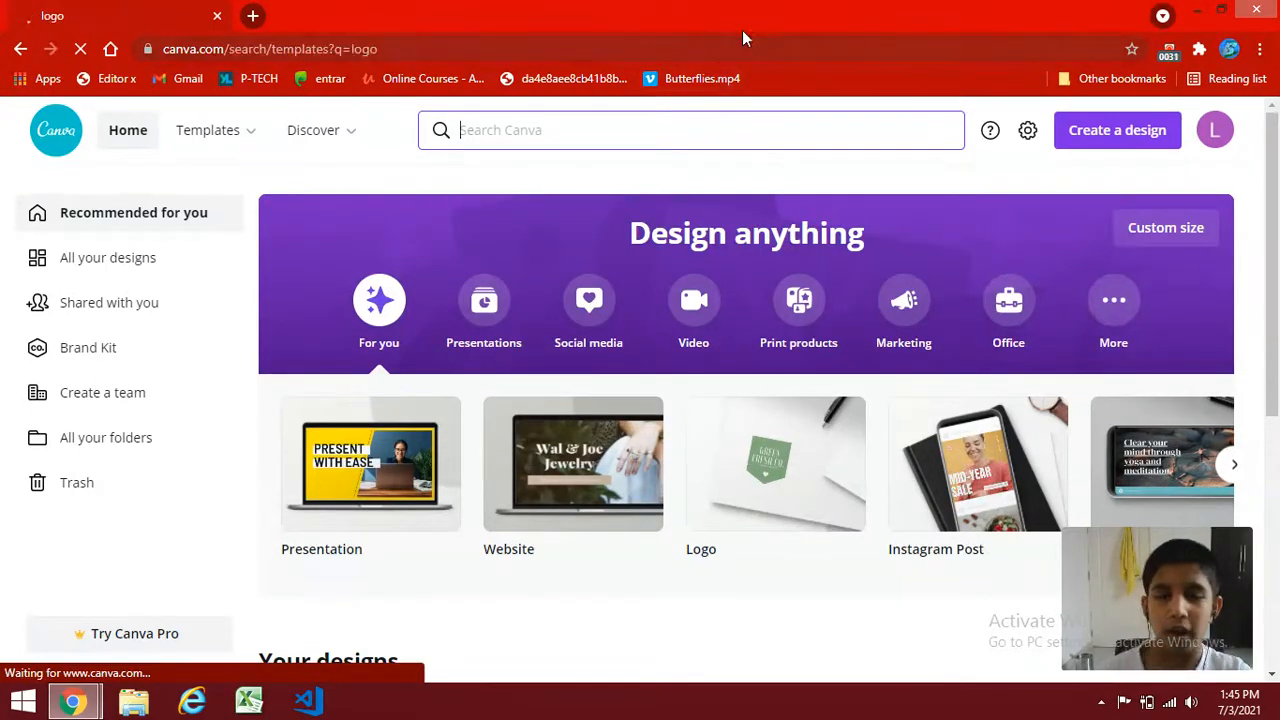
scroll(495, 495, "down", 5)
scroll(477, 483, "up", 5)
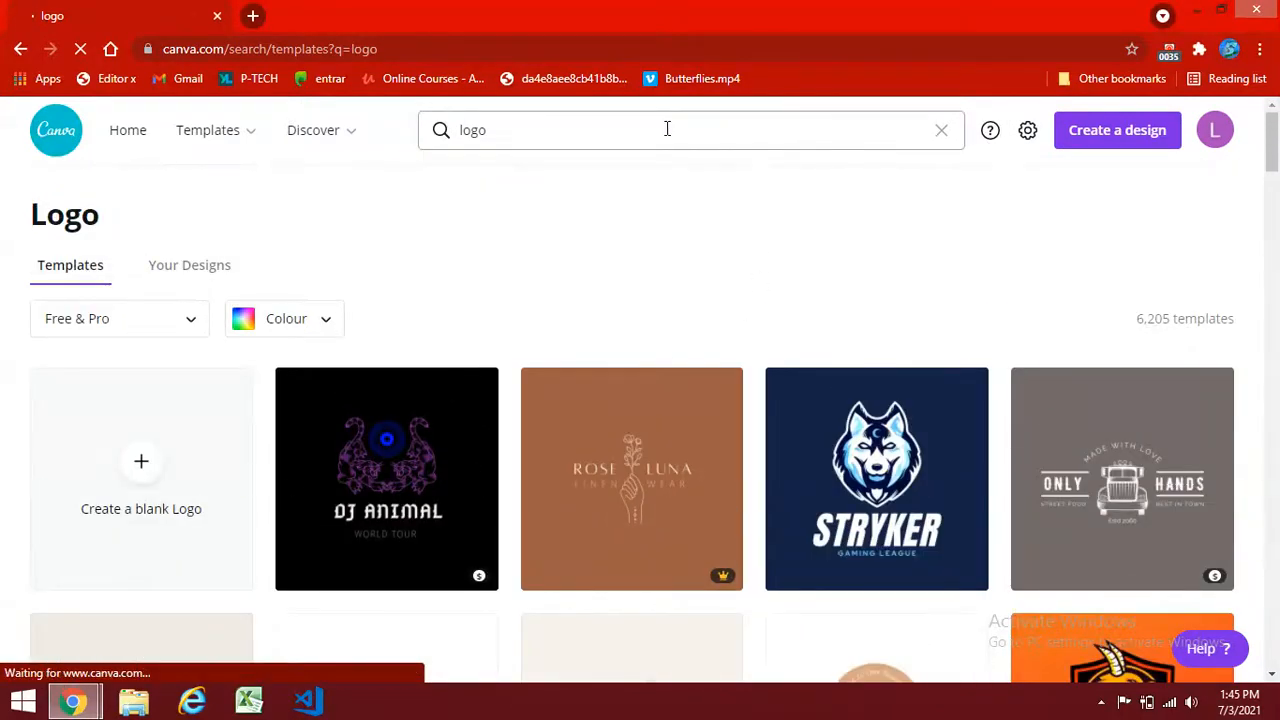
left_click(166, 477)
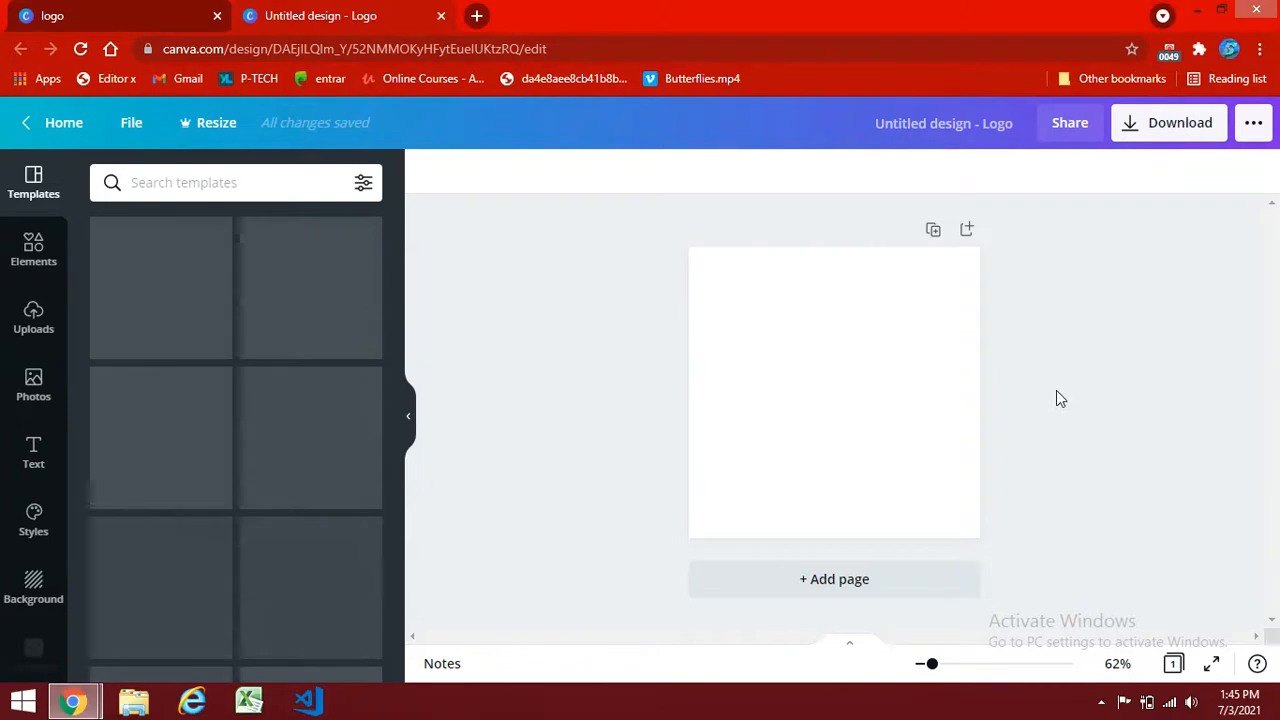
Step: Display the editor in full screen and zoom the canvas to 109%
key("F11")
left_click_drag(943, 703, 953, 703)
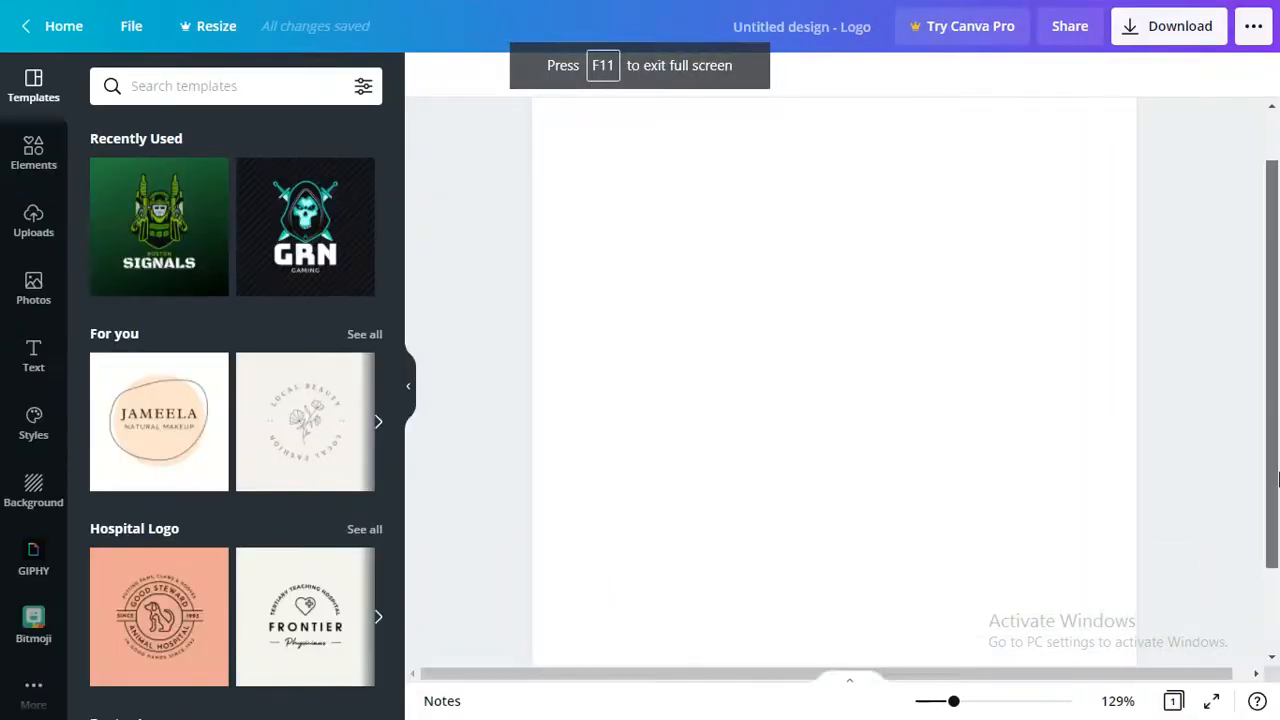
left_click_drag(953, 703, 947, 703)
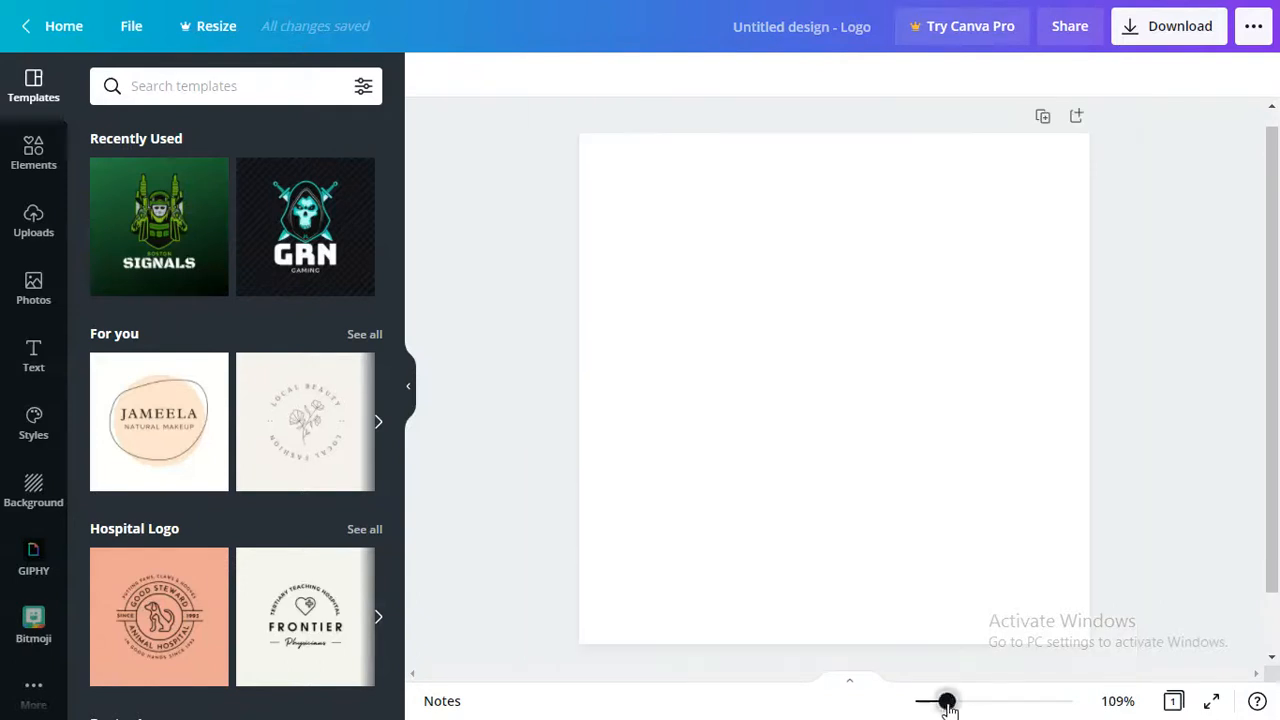
left_click_drag(1273, 488, 1273, 495)
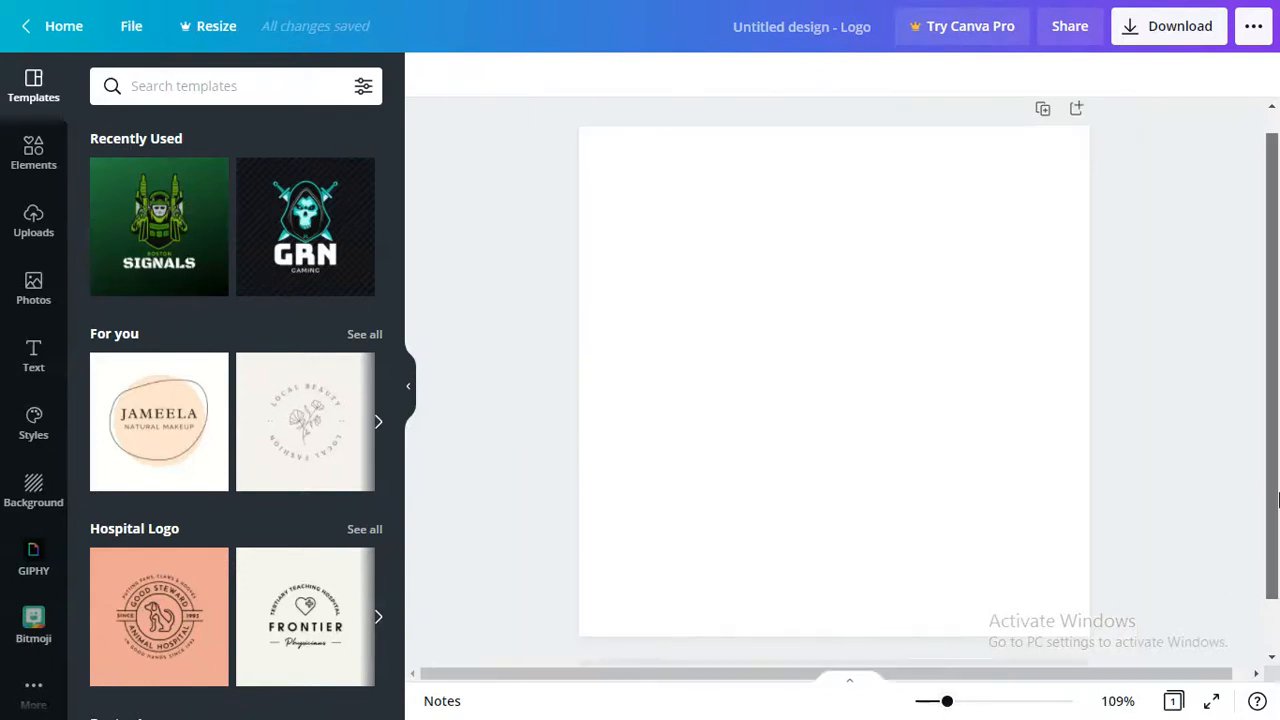
Step: Add a paragraph text box to the blank logo page
left_click(643, 434)
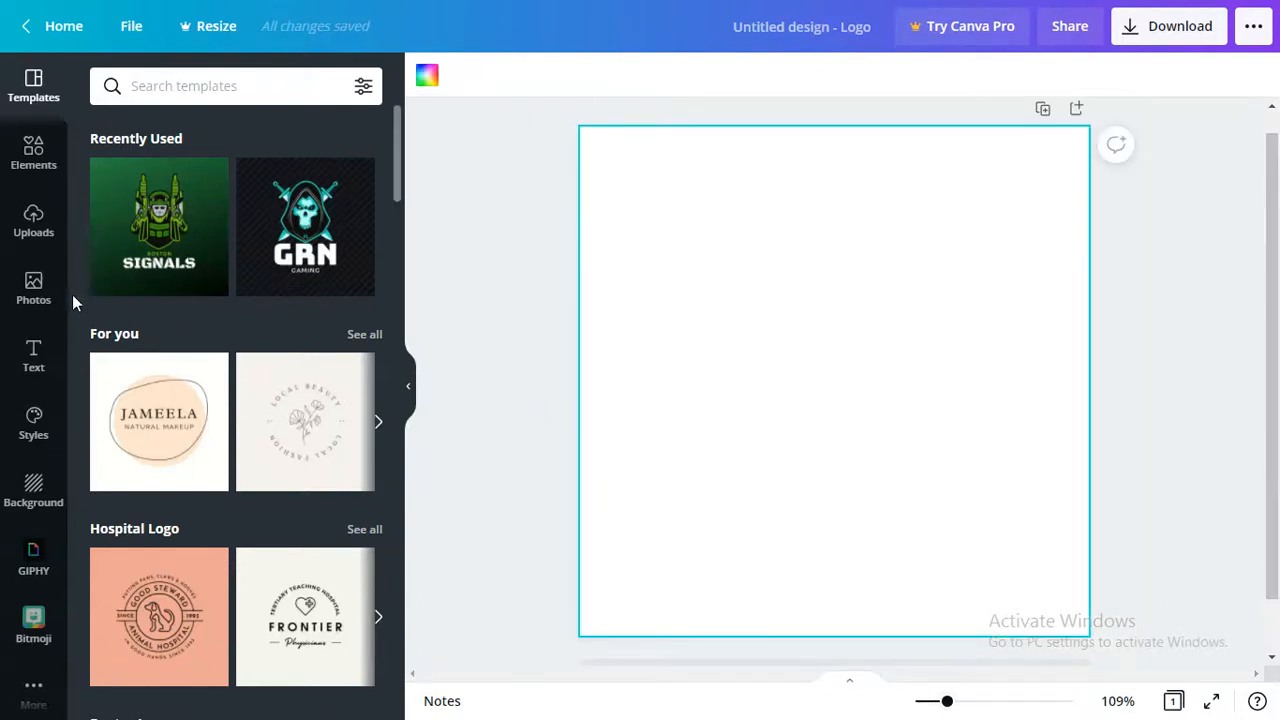
left_click(18, 349)
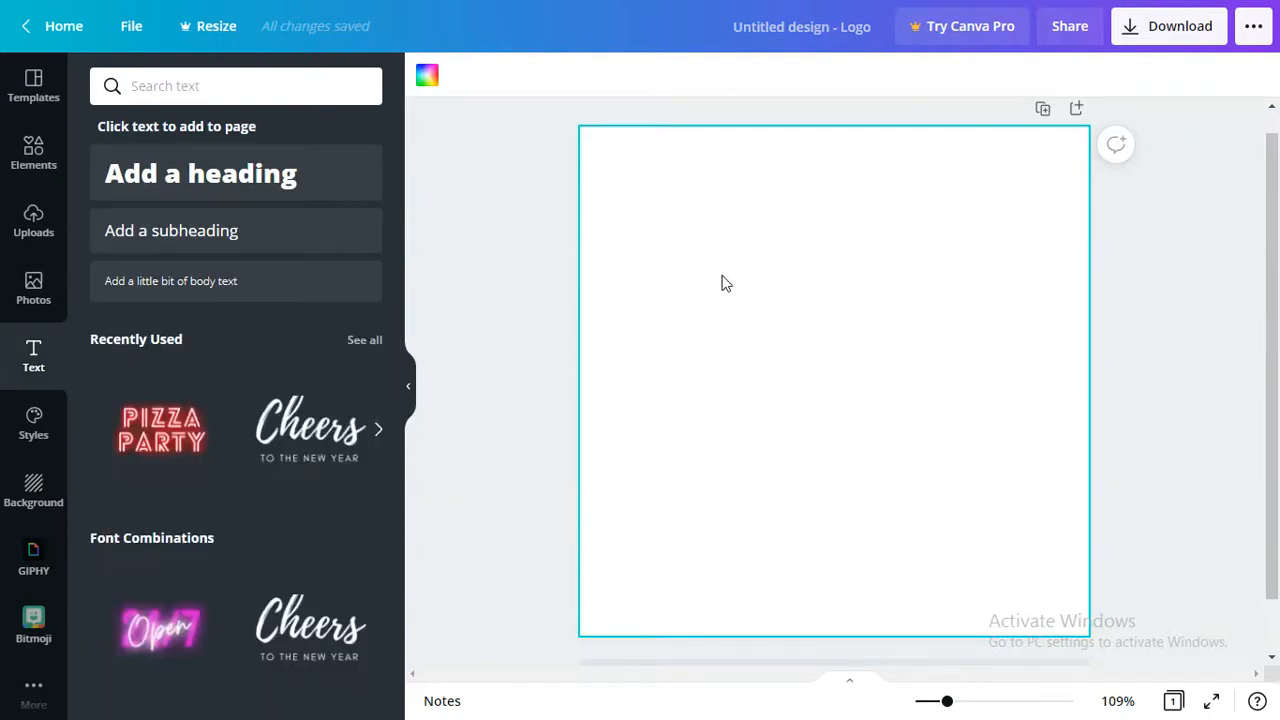
key("t")
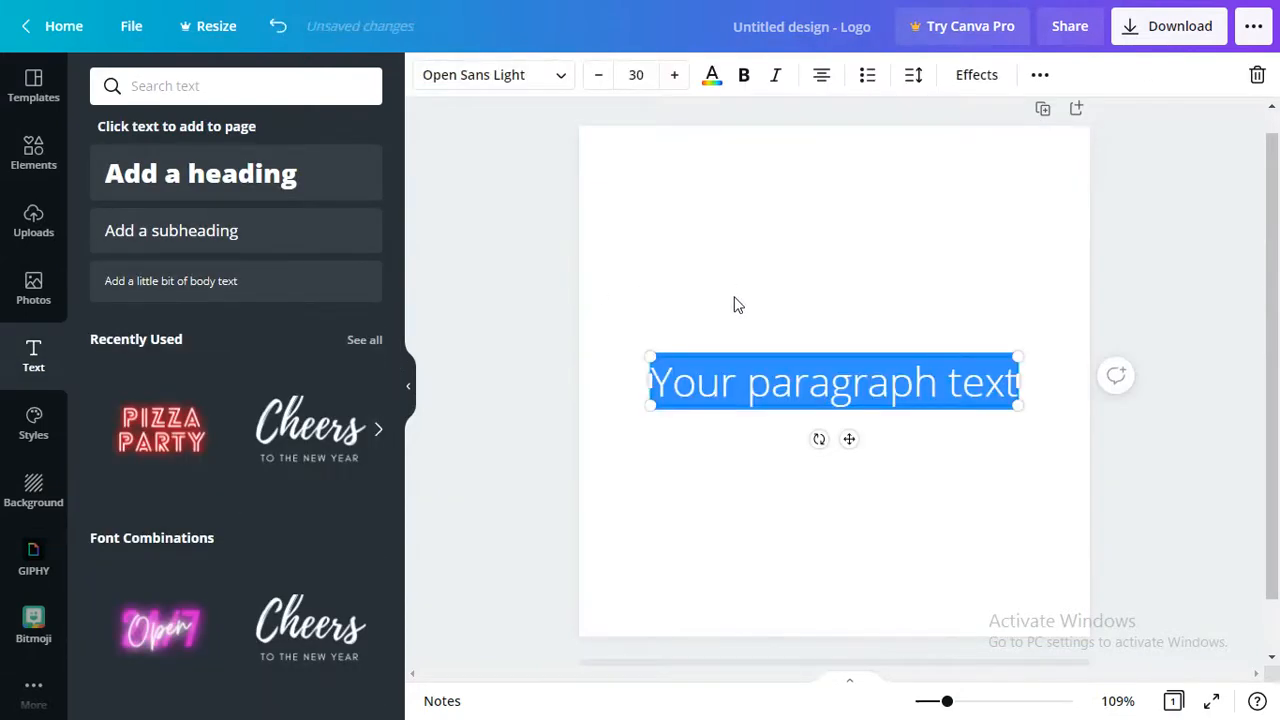
Step: Try the Bukhari Script font on the paragraph text
left_click(560, 80)
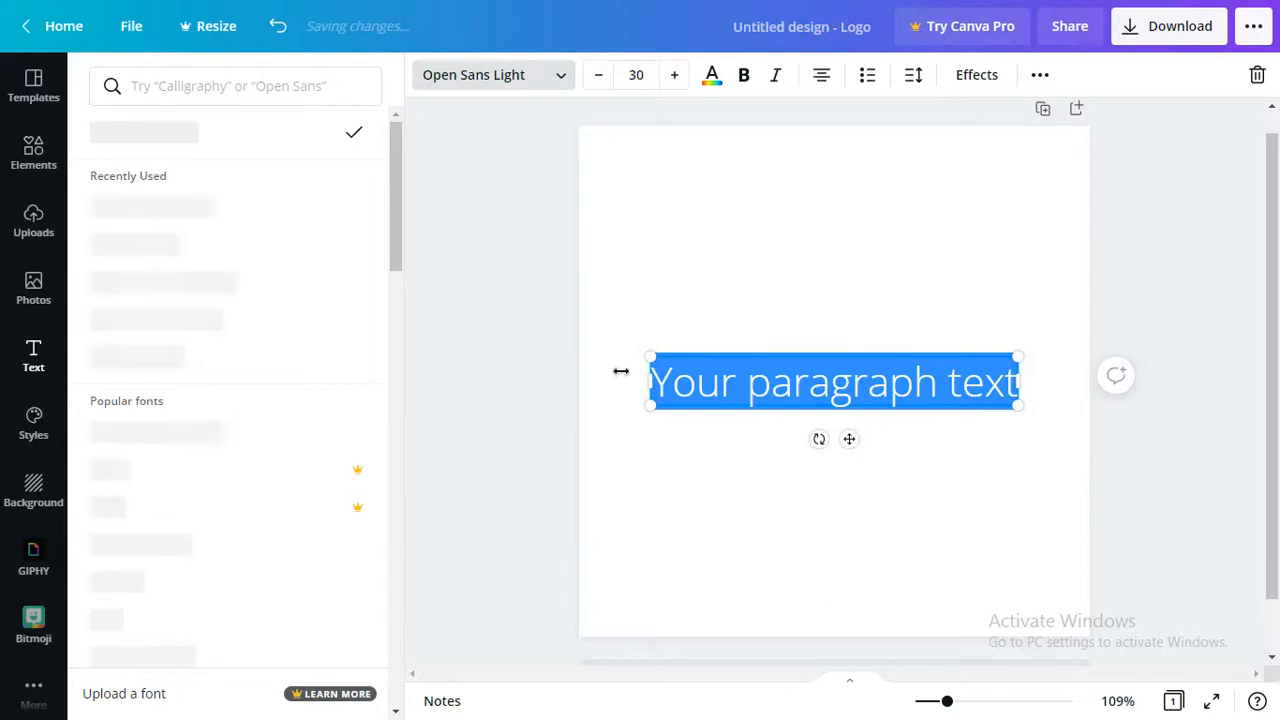
scroll(314, 471, "down", 5)
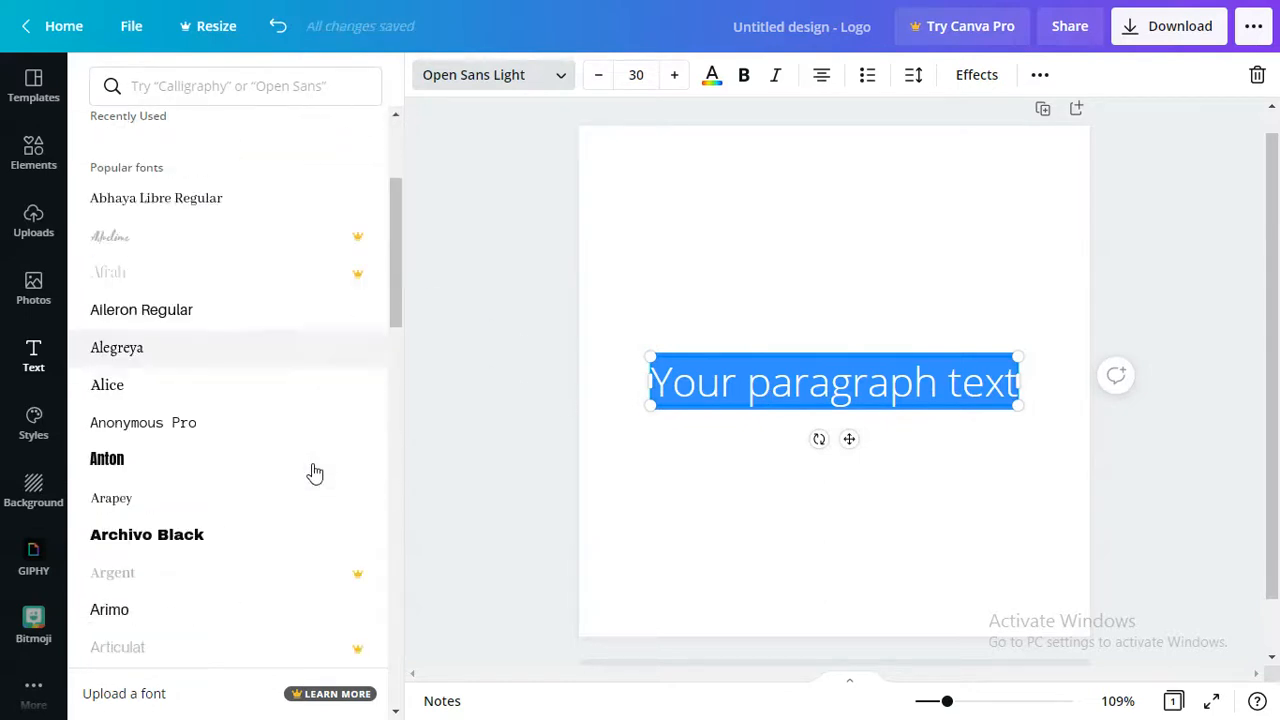
scroll(314, 473, "down", 3)
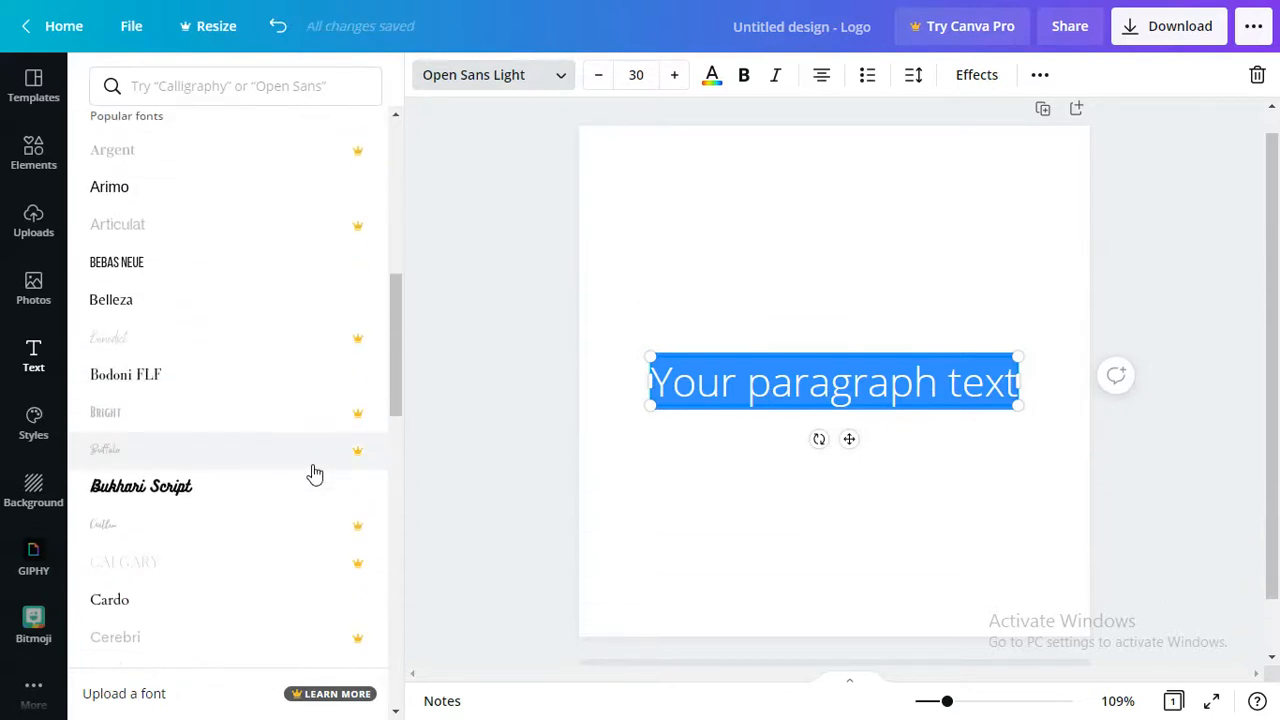
left_click(251, 489)
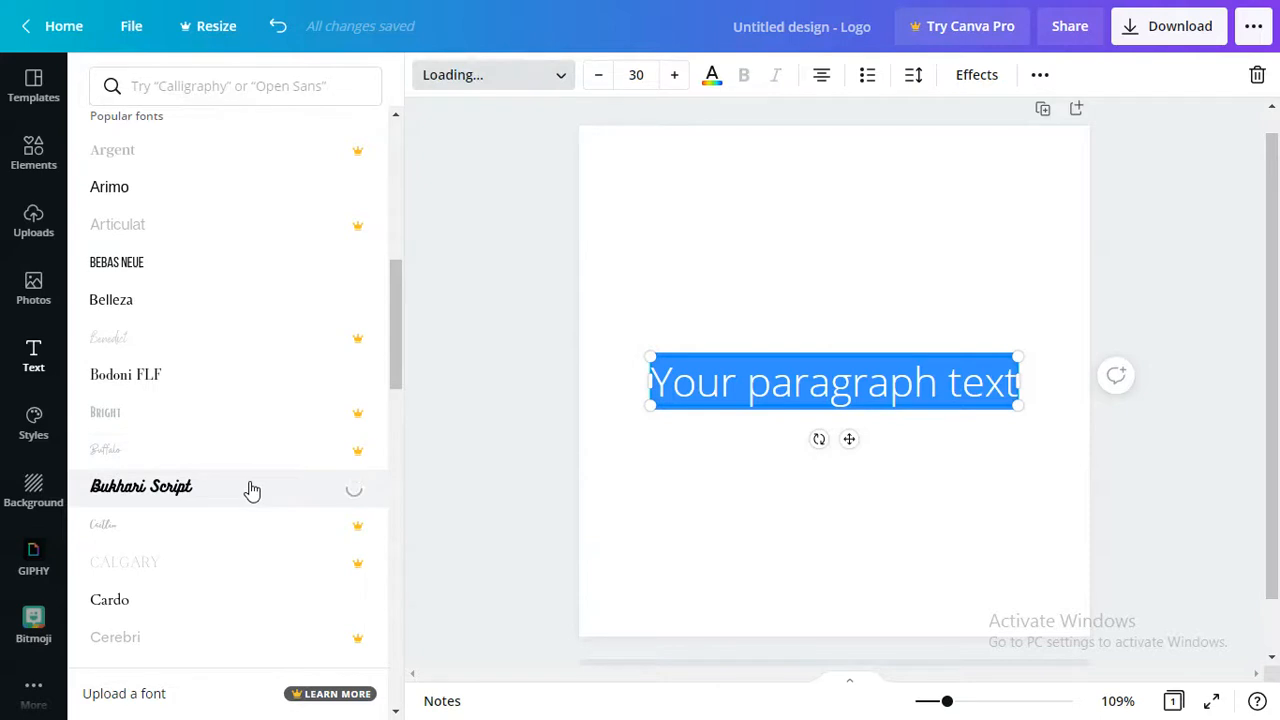
Step: Search the fonts for "montserrat bold" and apply Montserrat Extra-Bold to the text
left_click(200, 86)
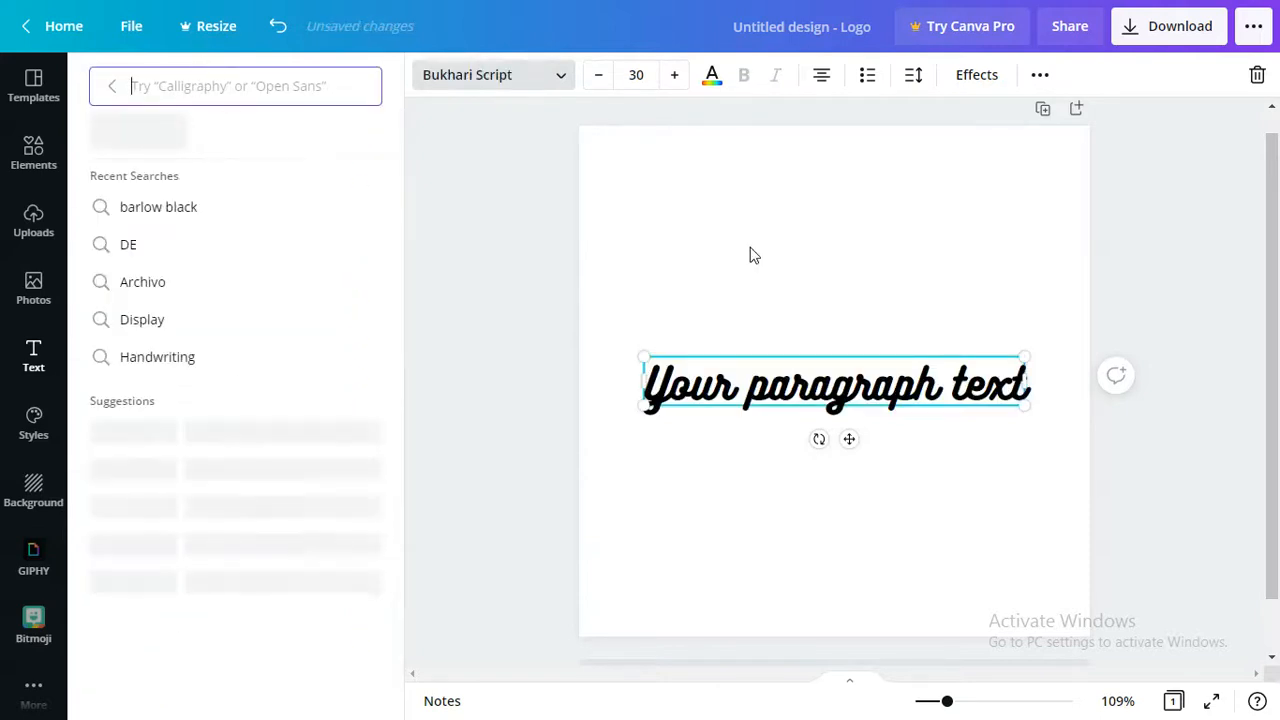
type("mon")
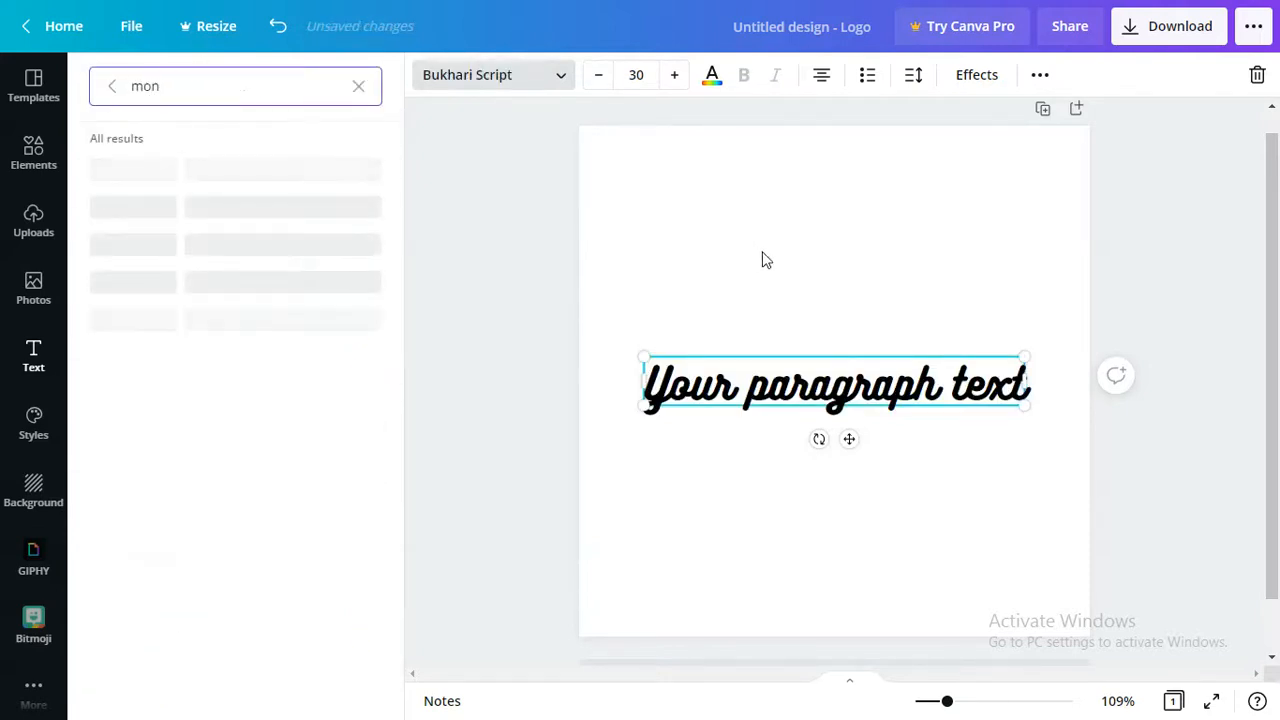
type("tserrat")
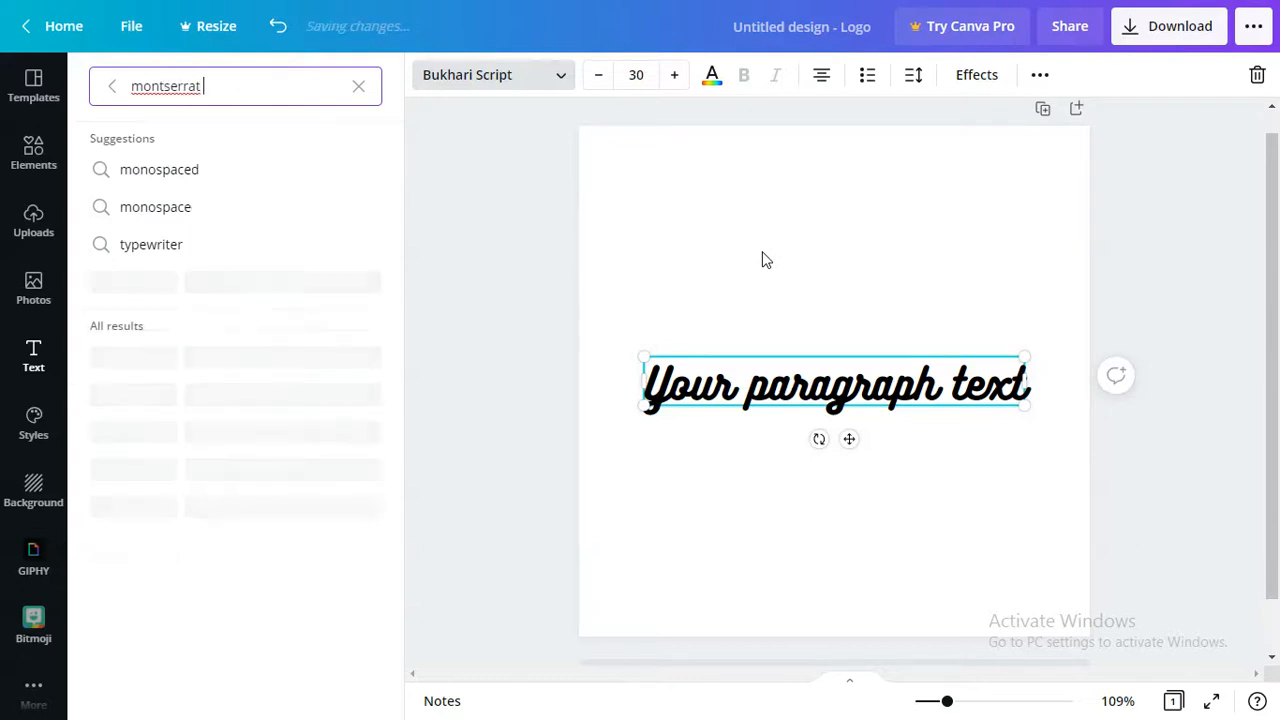
type(" bod")
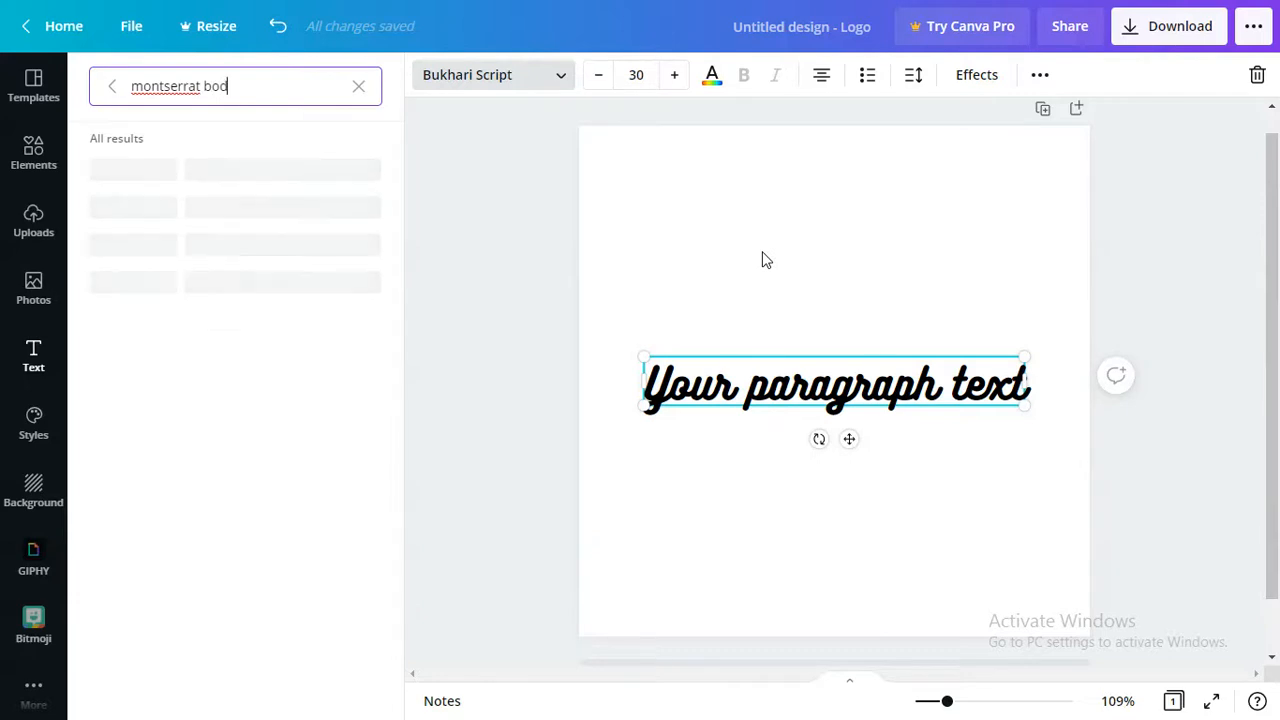
key("BackSpace")
type("ld")
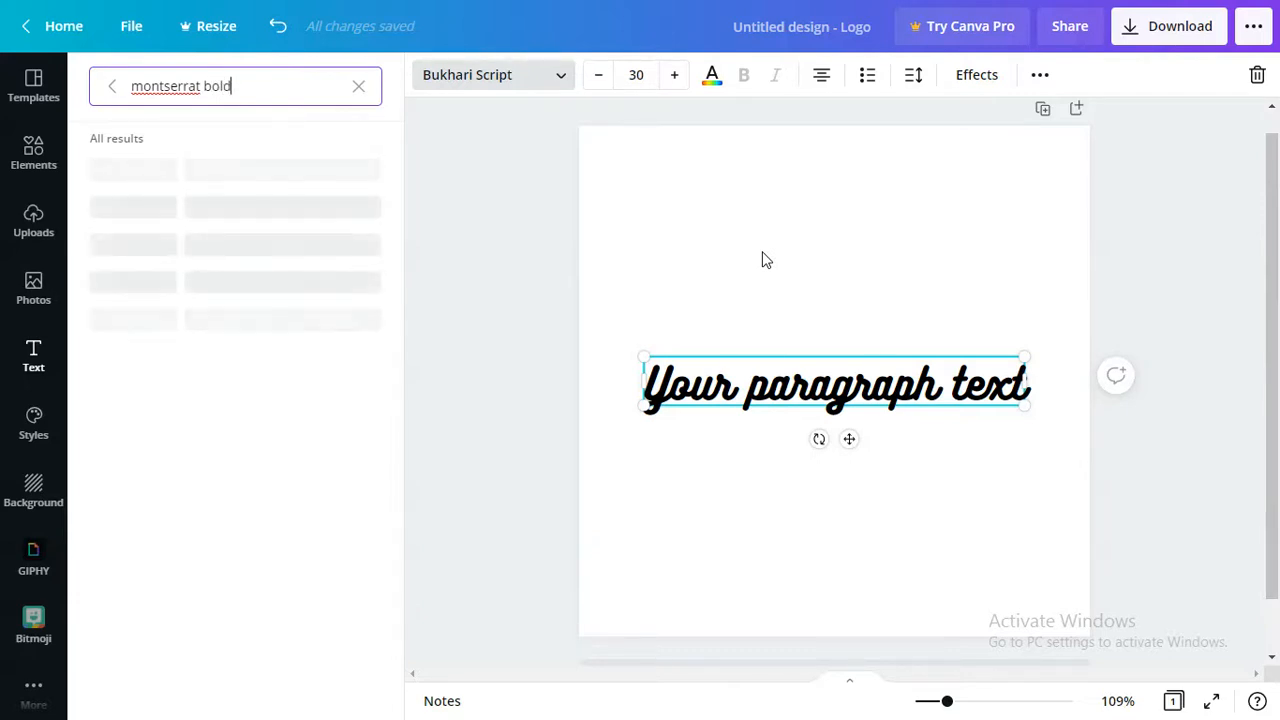
left_click(276, 170)
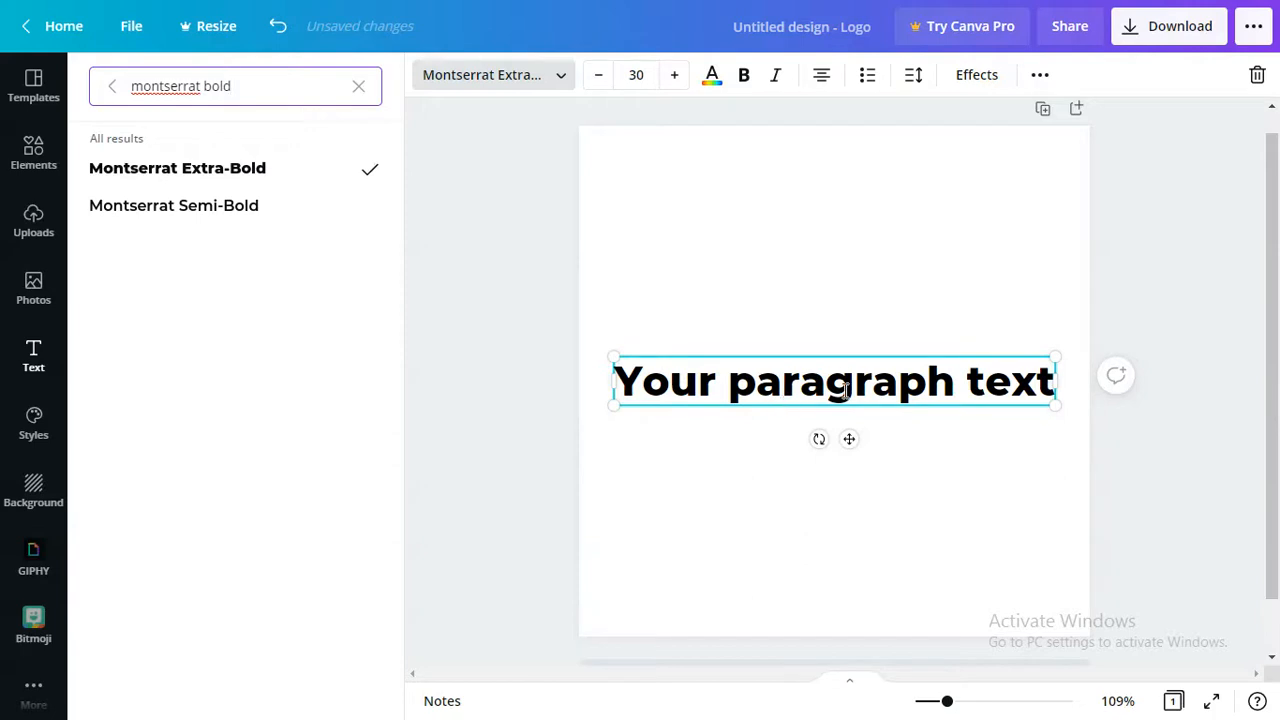
Step: Move the text box above the middle of the page and clear its placeholder text
left_click(1274, 328)
left_click(1254, 328)
left_click_drag(944, 387, 934, 294)
double_click(873, 277)
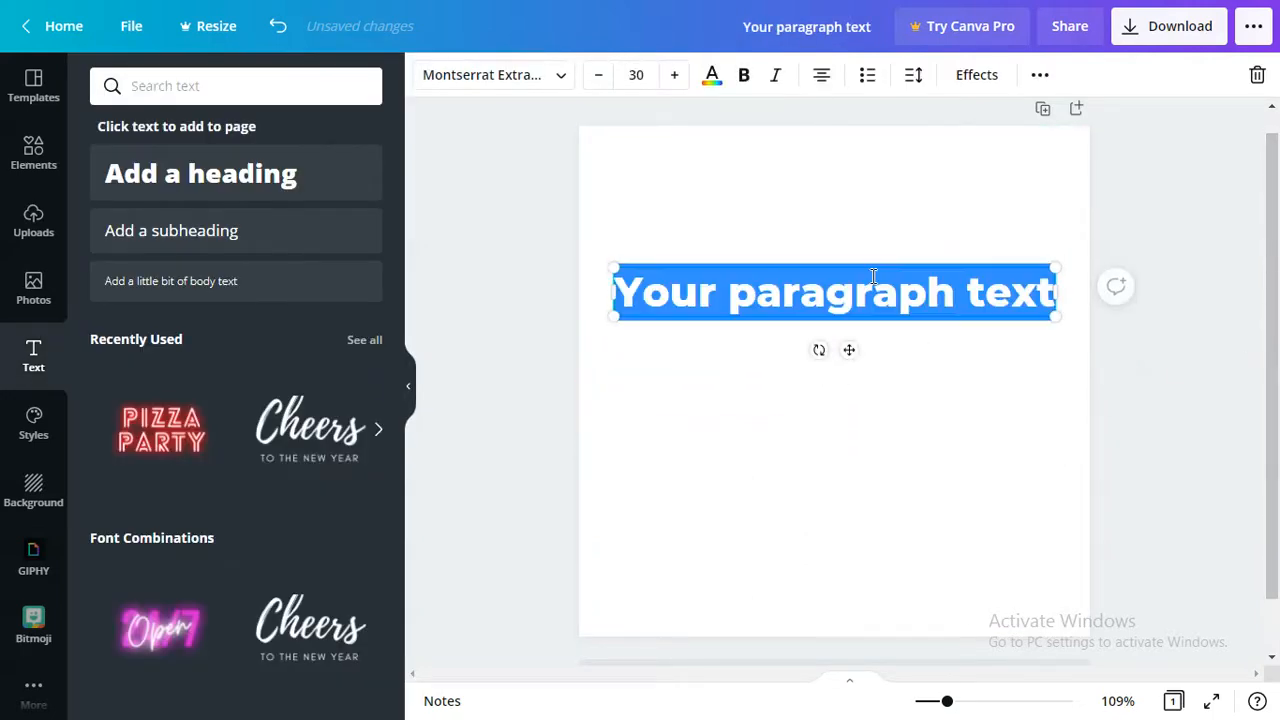
key("BackSpace")
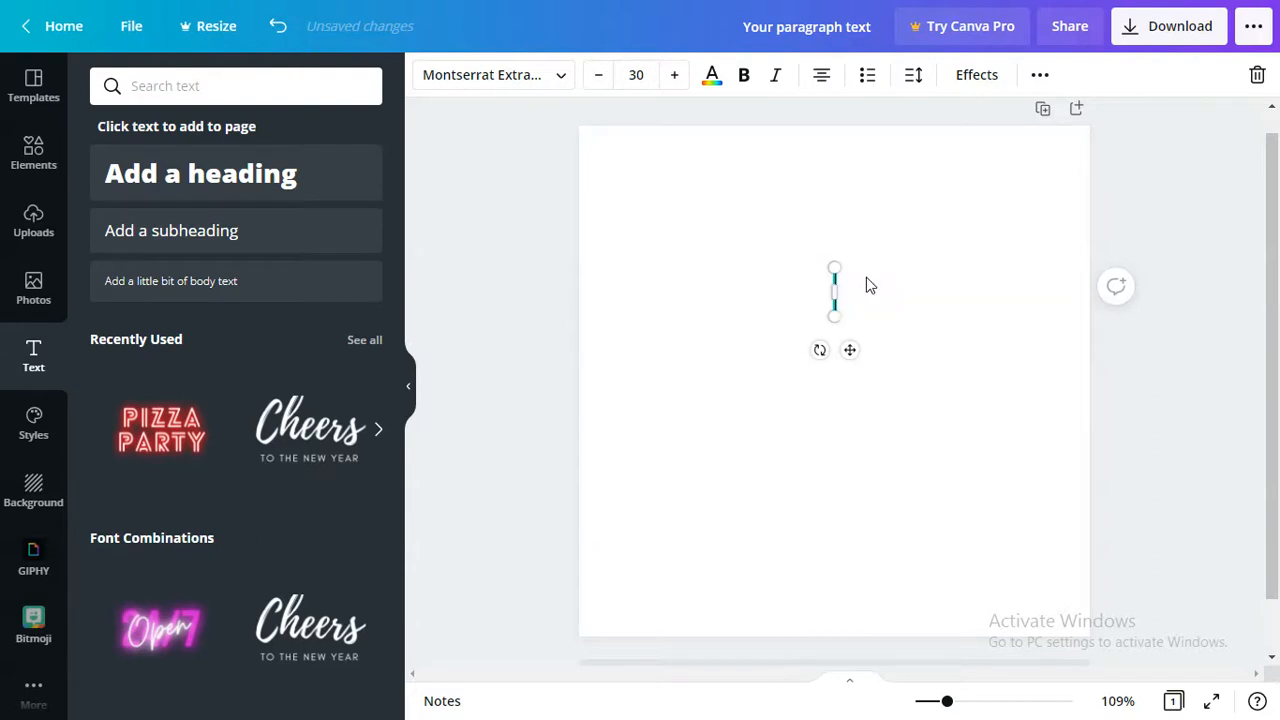
type("I")
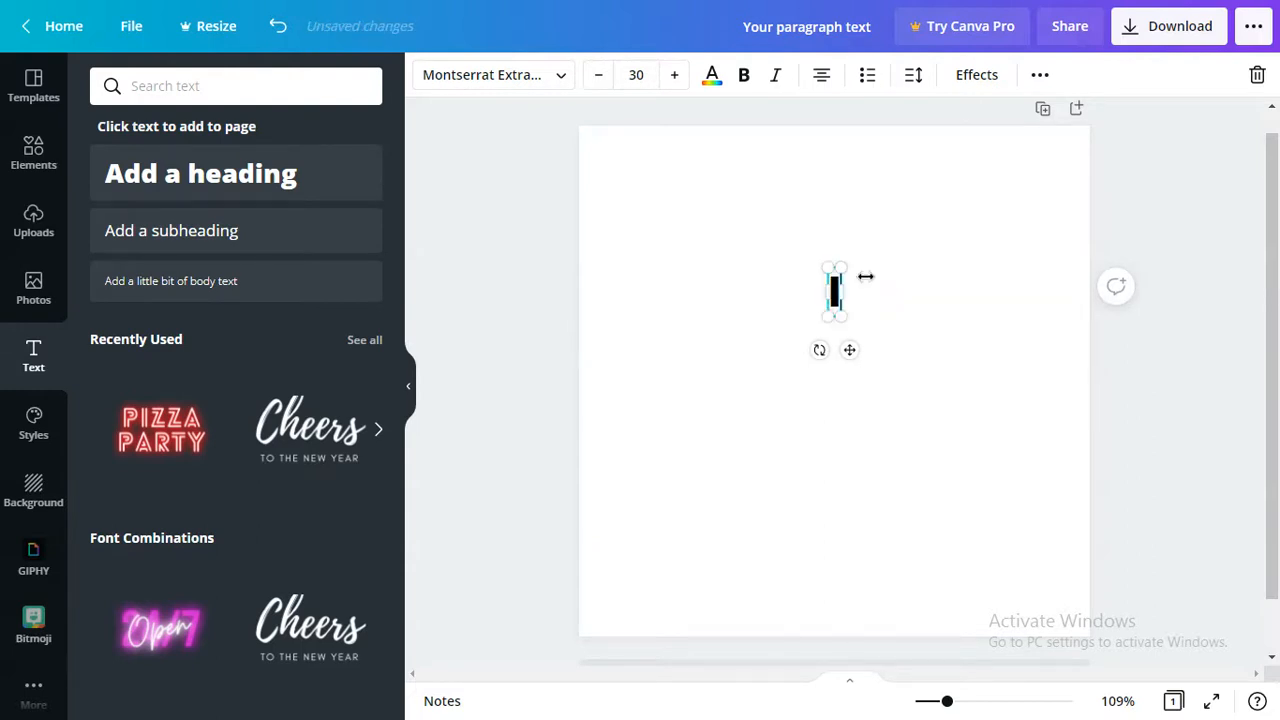
key("BackSpace")
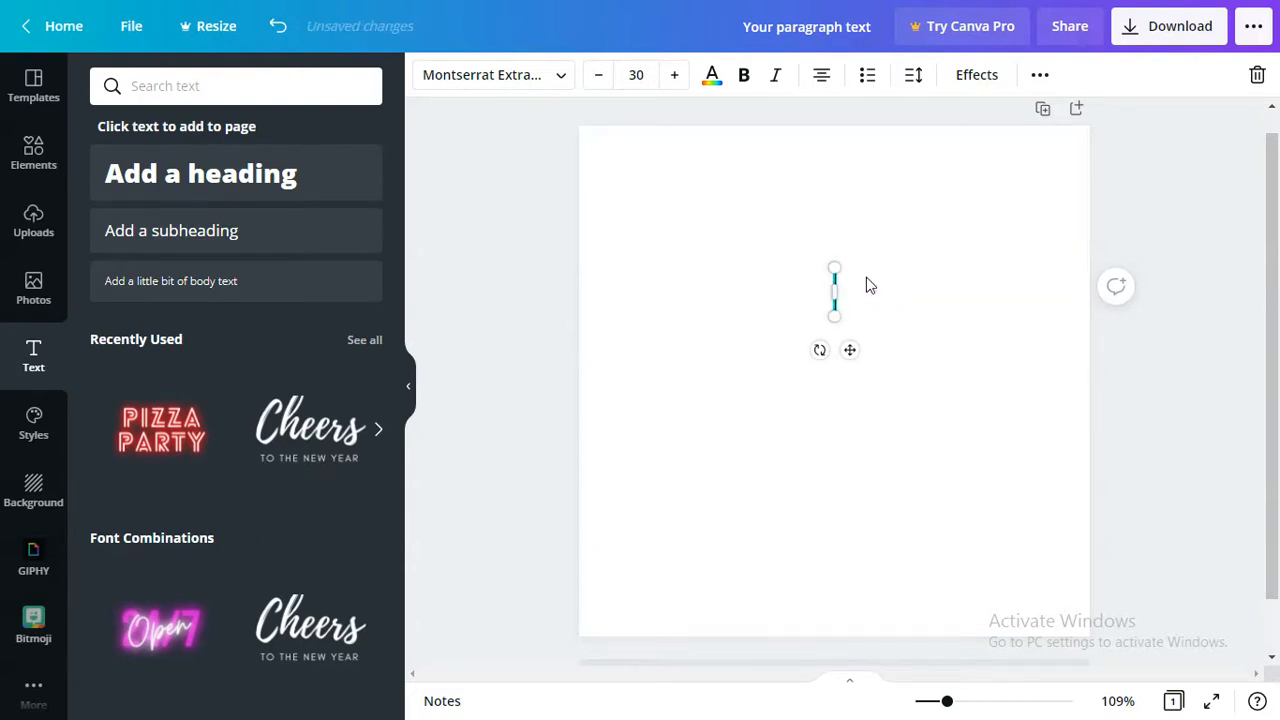
type("The")
key("Return")
type("Leng")
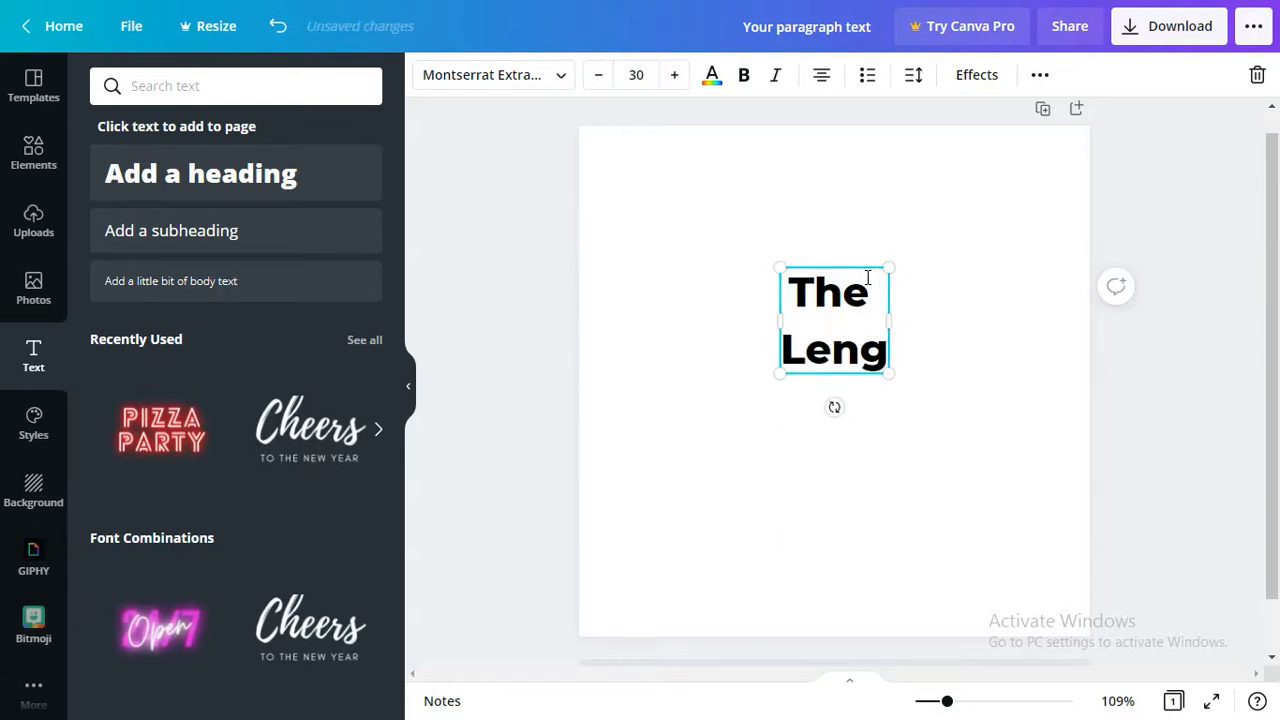
key("BackSpace")
key("BackSpace")
type("ge")
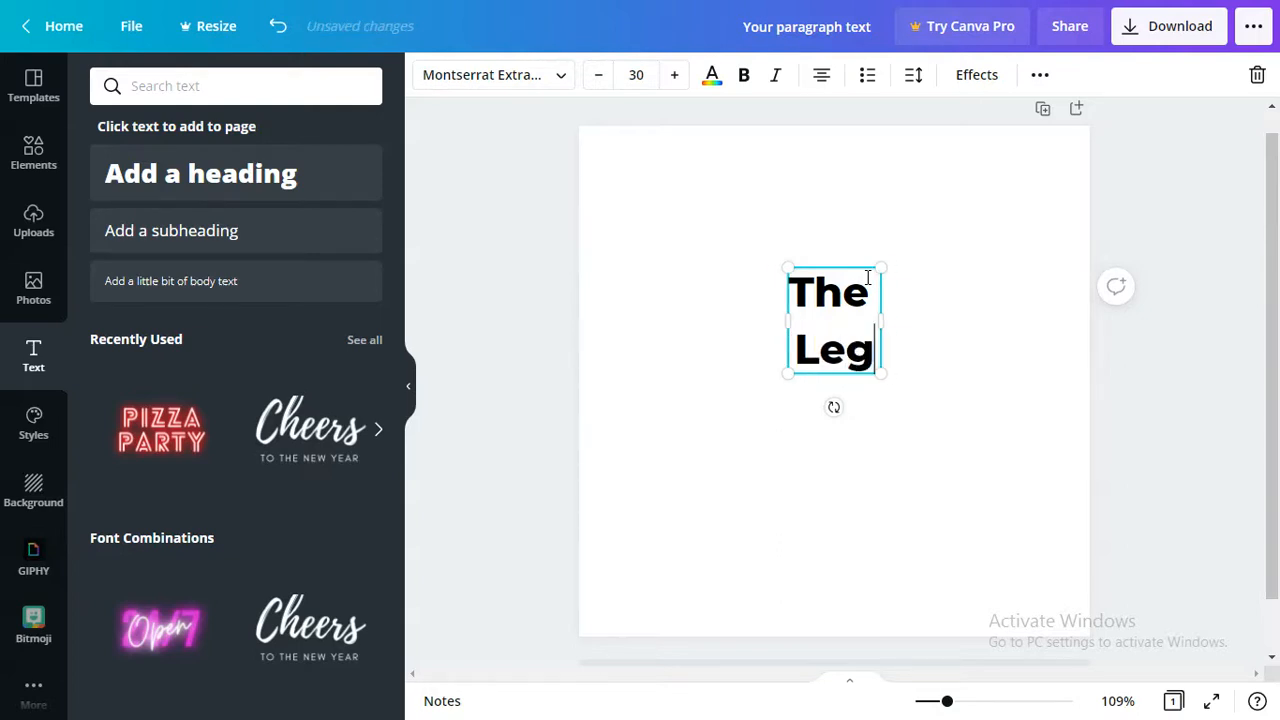
type("nta")
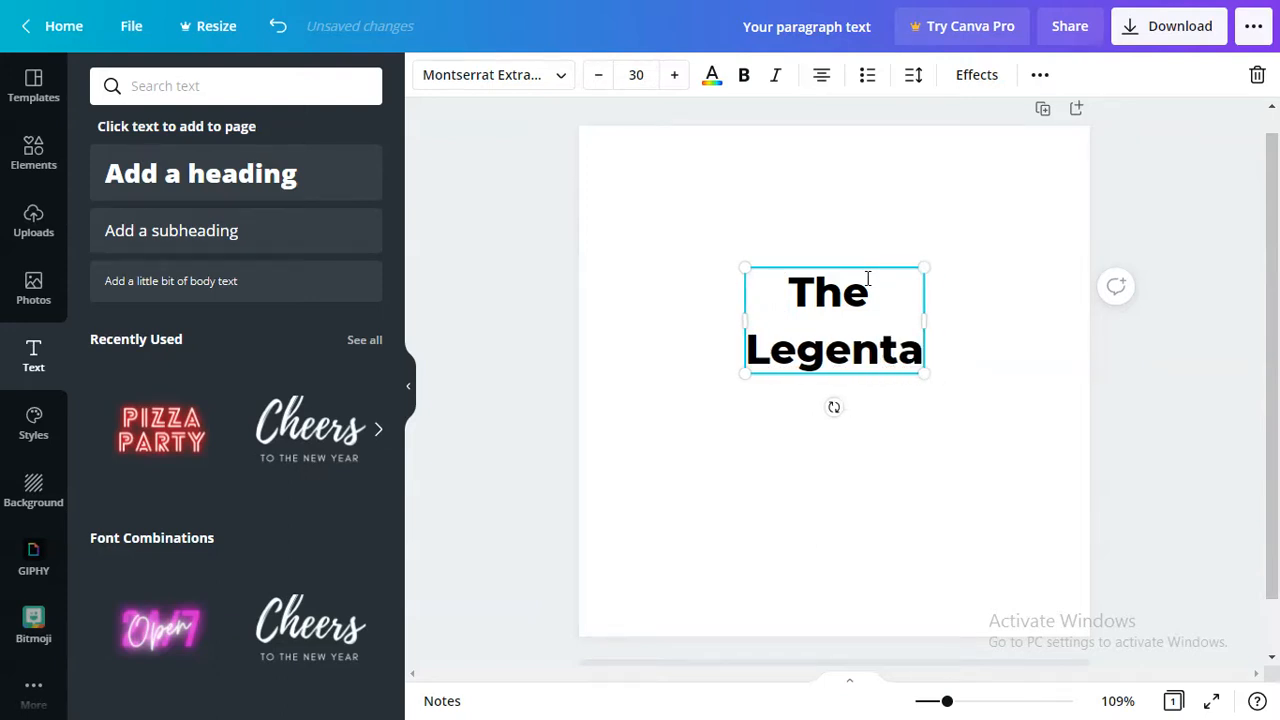
key("BackSpace")
key("BackSpace")
key("BackSpace")
key("BackSpace")
key("BackSpace")
key("BackSpace")
key("BackSpace")
key("BackSpace")
key("BackSpace")
key("BackSpace")
key("BackSpace")
Step: Enter "Faithful" and "Trustful" on two lines in the text box
type("Faith")
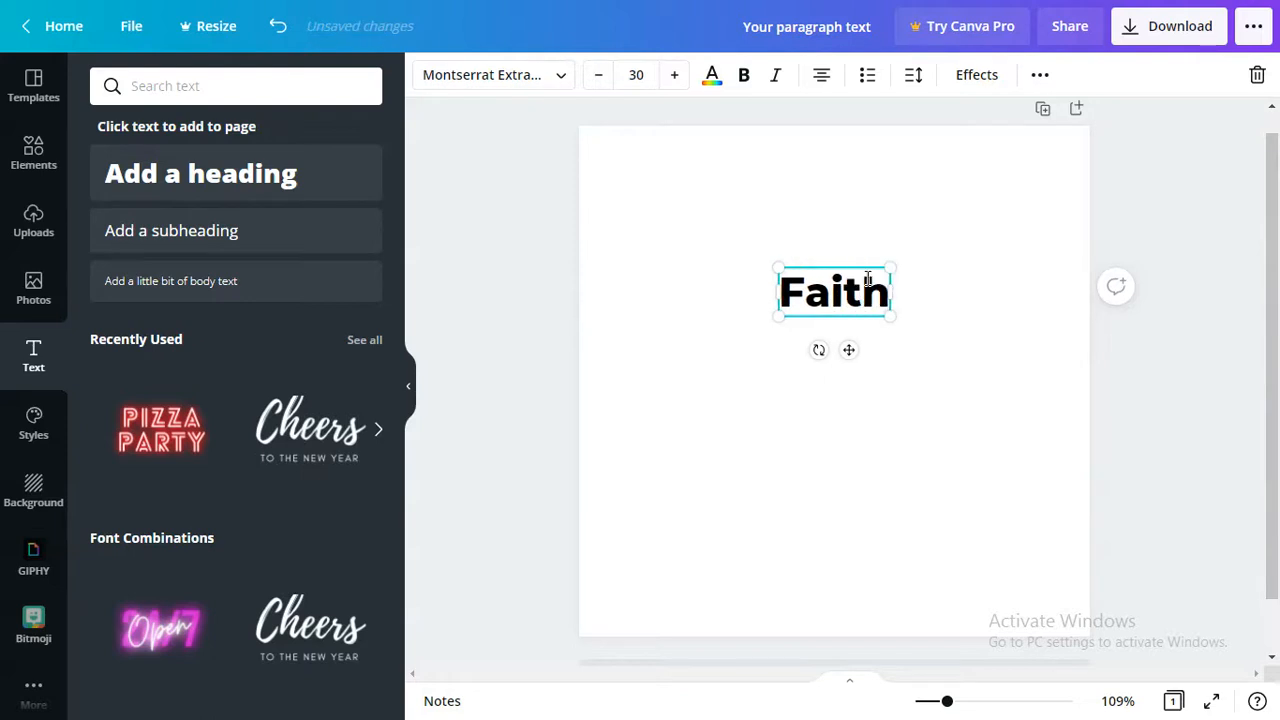
type("ful")
key("Return")
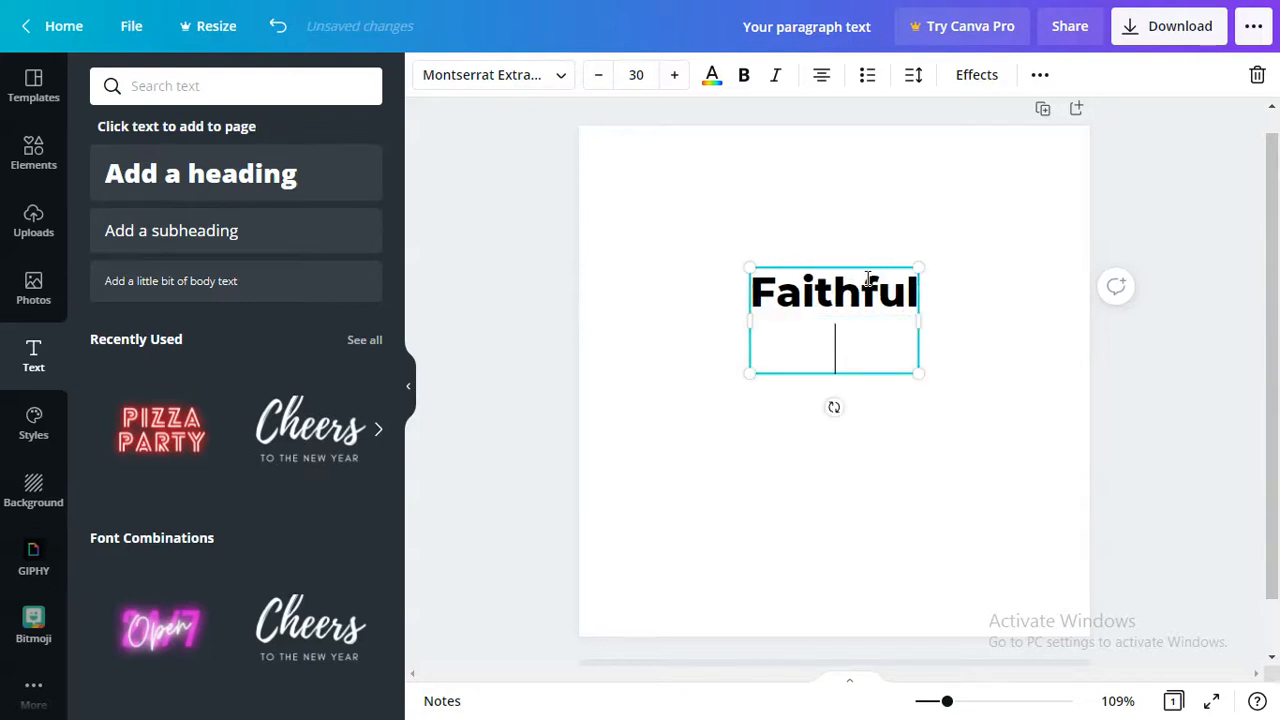
type("Trus")
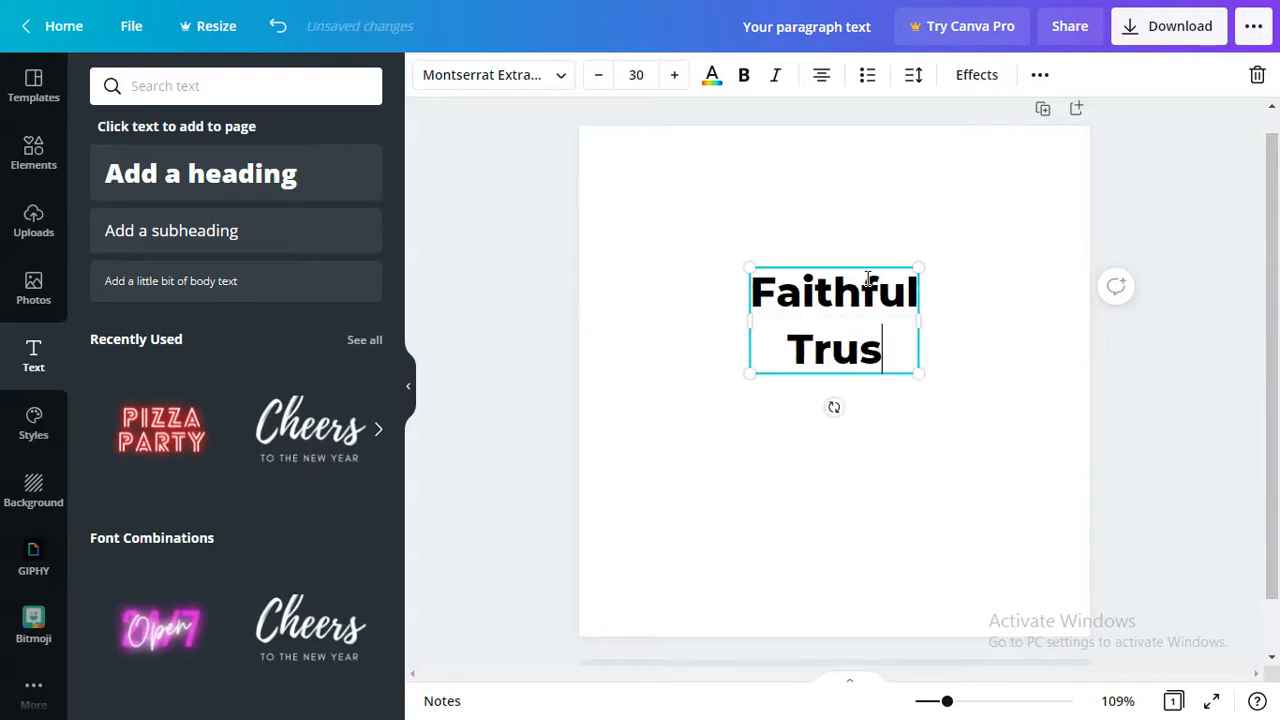
type("tful")
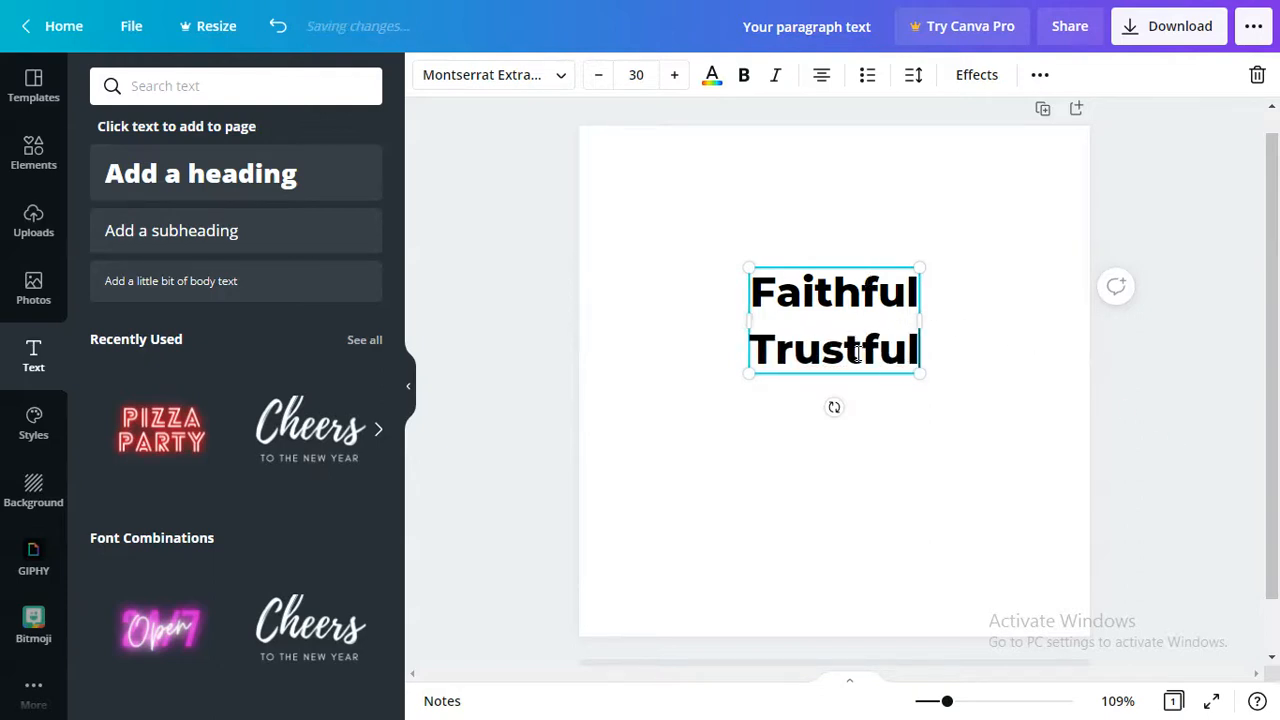
Step: Enlarge the Faithful Trustful text to a font size of about 64.2 and centre it on the page
left_click_drag(747, 265, 844, 271)
left_click(1043, 337)
left_click(840, 271)
left_click_drag(925, 375, 1076, 522)
left_click_drag(962, 420, 952, 458)
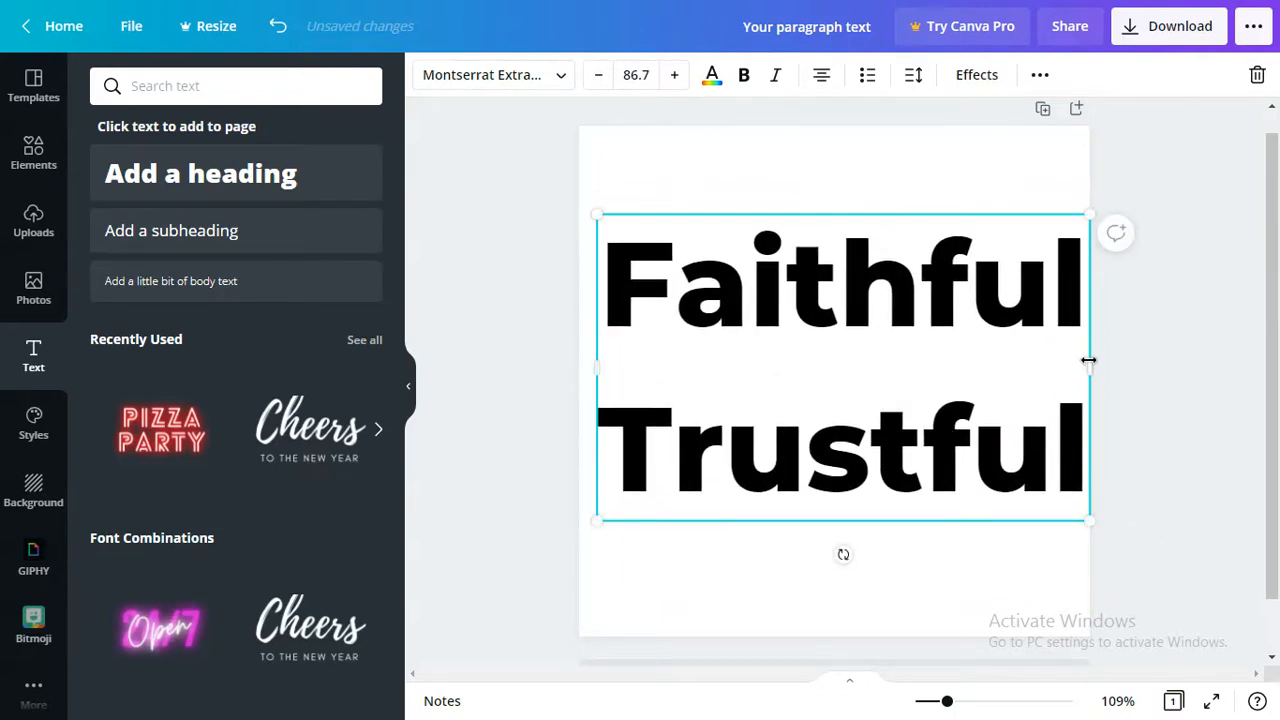
left_click_drag(1086, 366, 1088, 366)
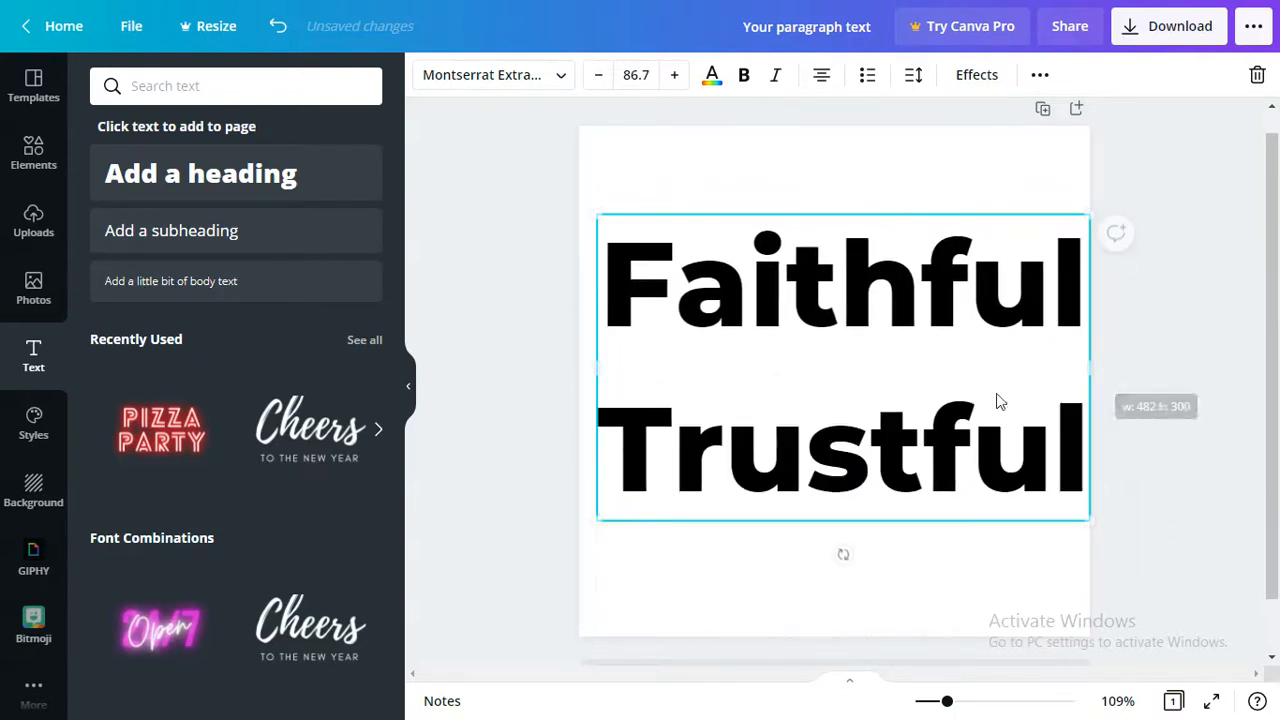
left_click_drag(605, 212, 724, 288)
left_click_drag(782, 340, 724, 329)
scroll(1219, 316, "down", 1)
scroll(1215, 322, "up", 1)
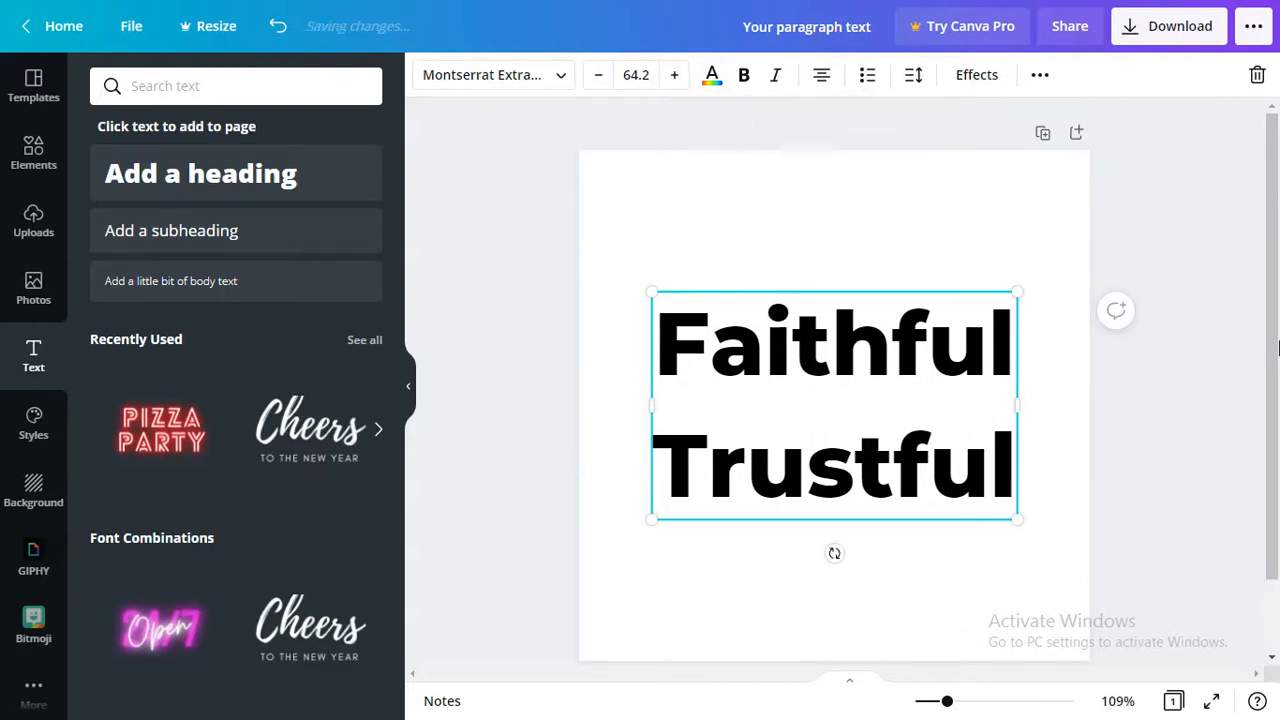
Step: Set the page background to dark blue from the default colours
left_click(1123, 263)
left_click(858, 458)
left_click(910, 255)
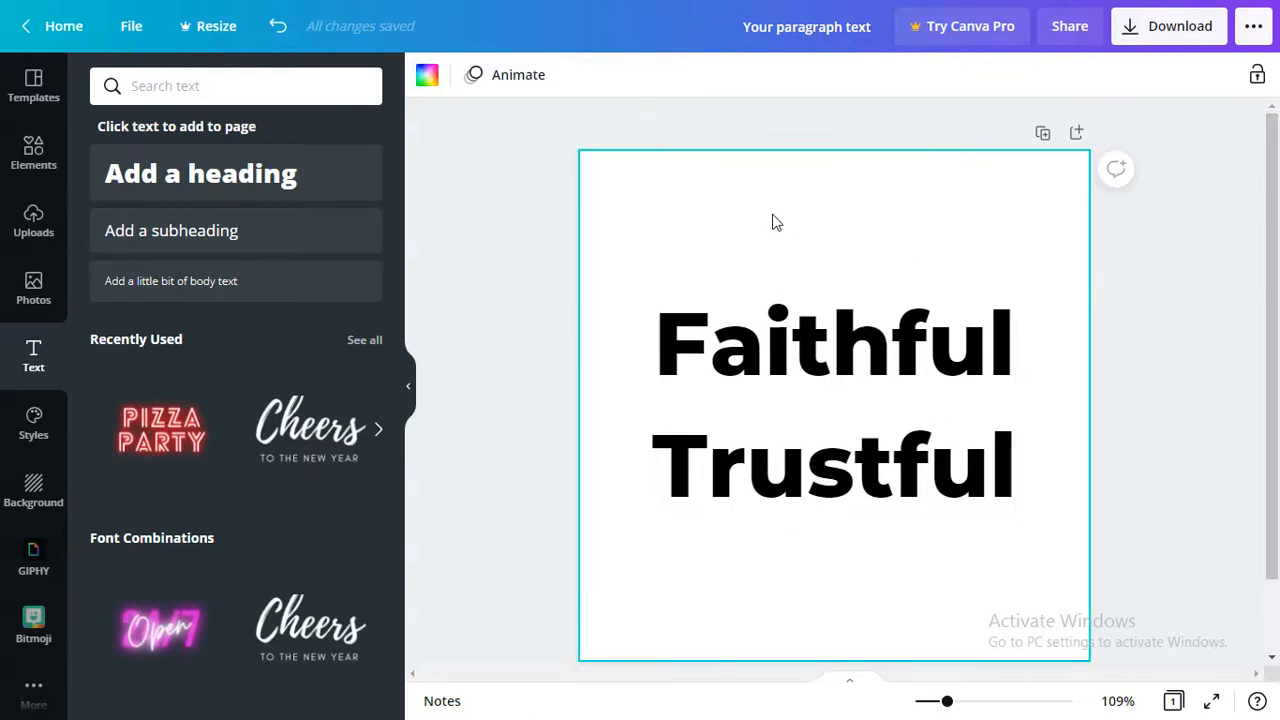
left_click(425, 76)
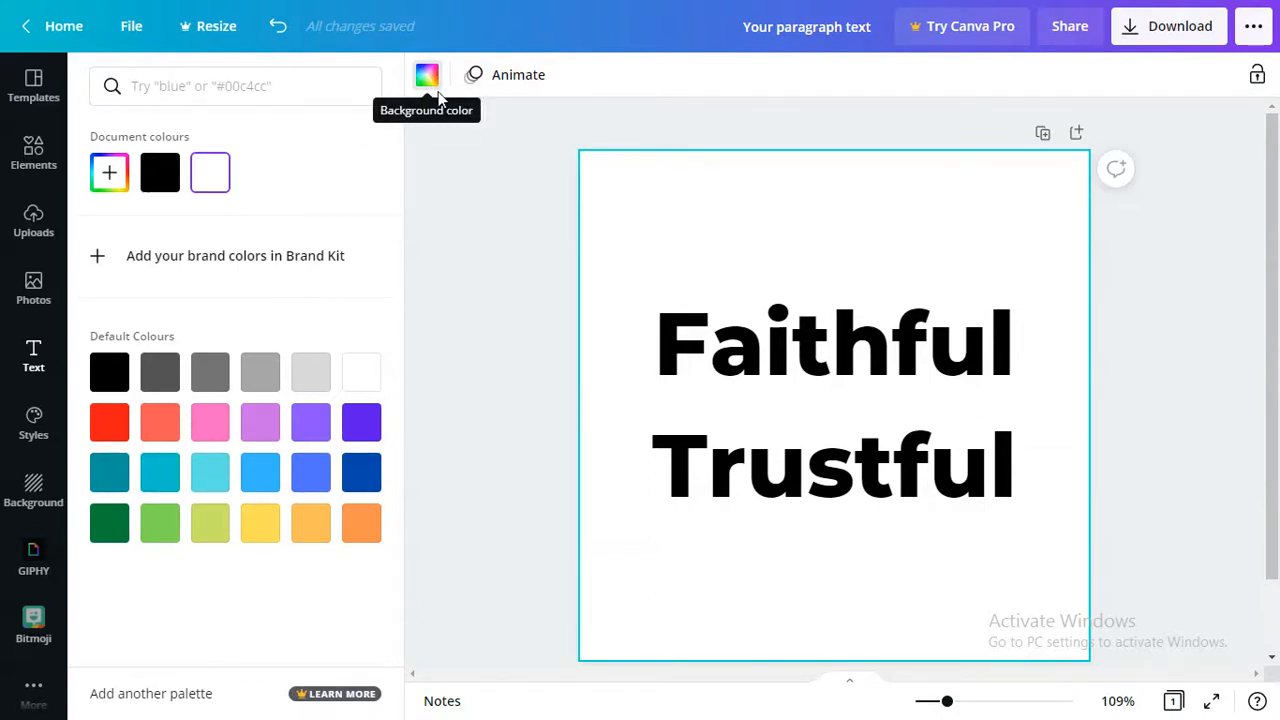
left_click(358, 481)
Step: Try violet, red, coral, pink, purple and dark green on the Faithful Trustful text and settle on light green
left_click(960, 331)
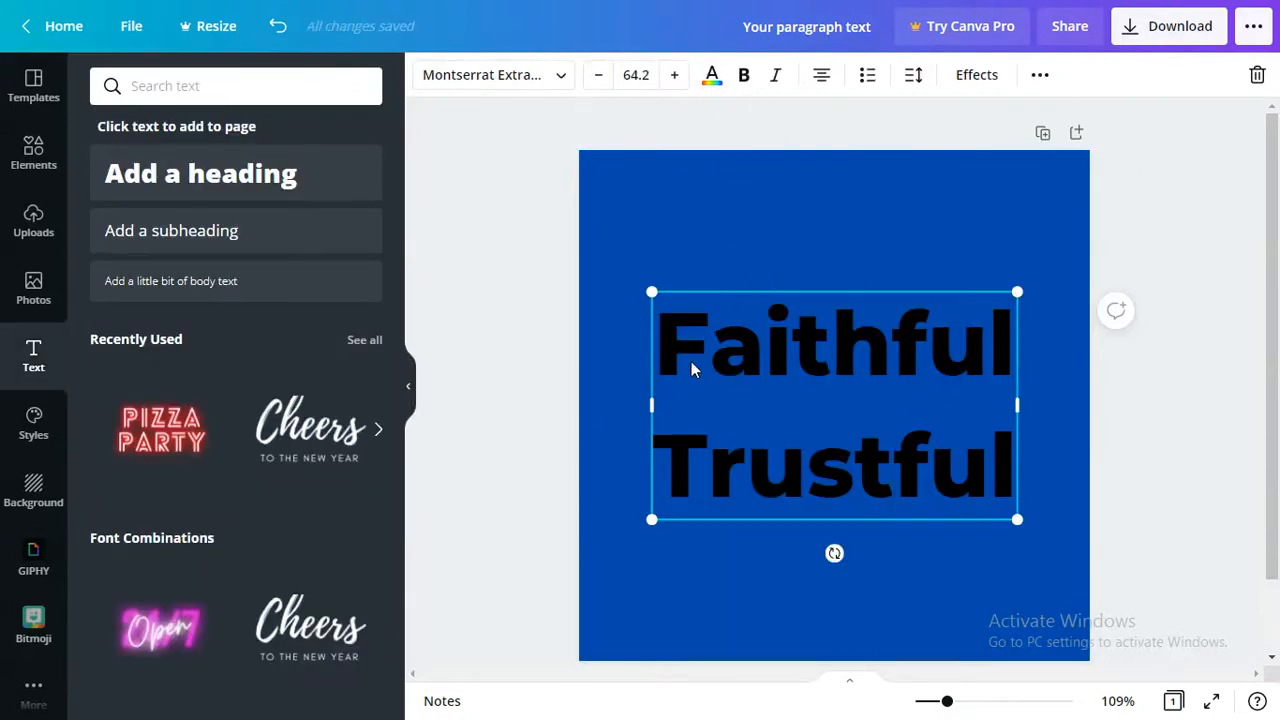
left_click(709, 78)
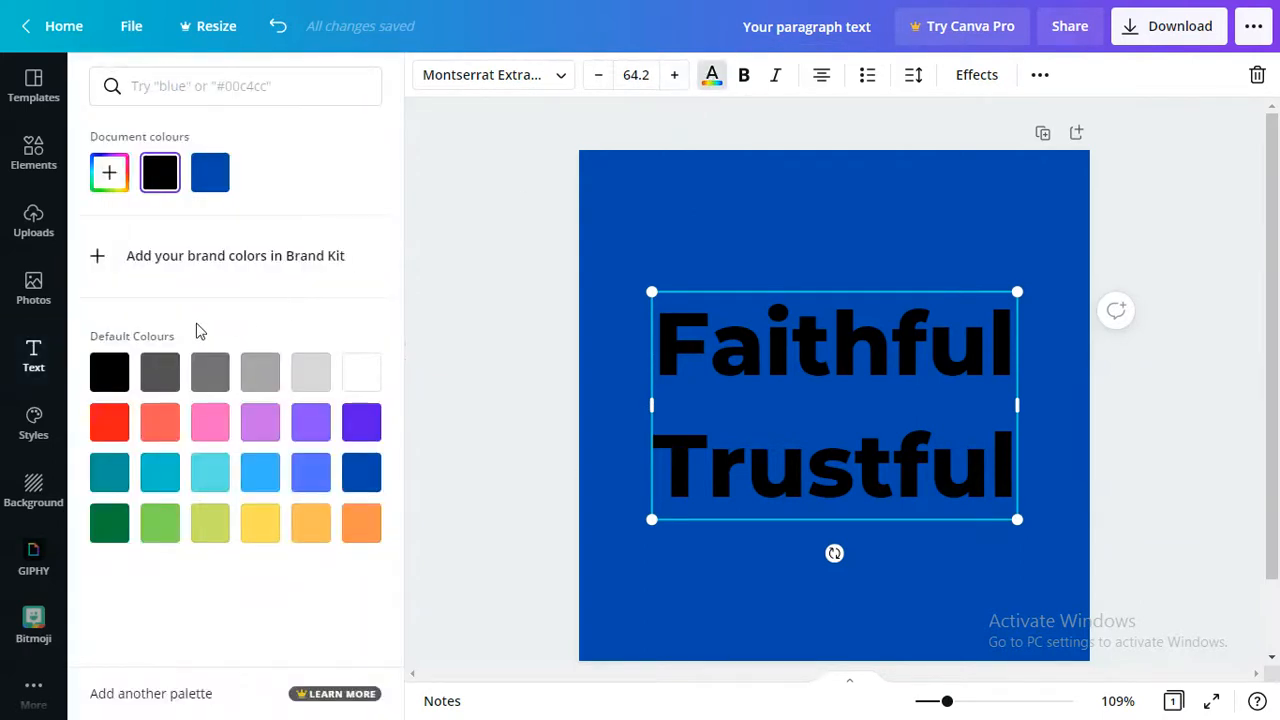
left_click(362, 441)
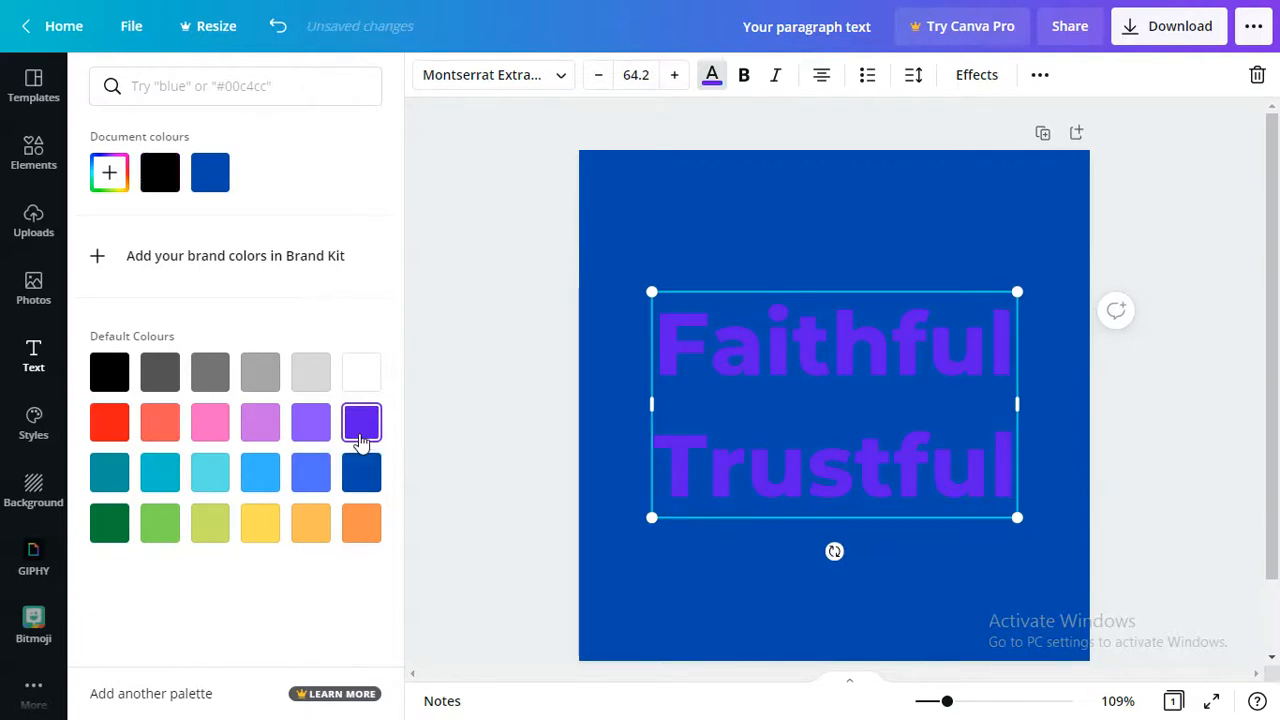
left_click(109, 421)
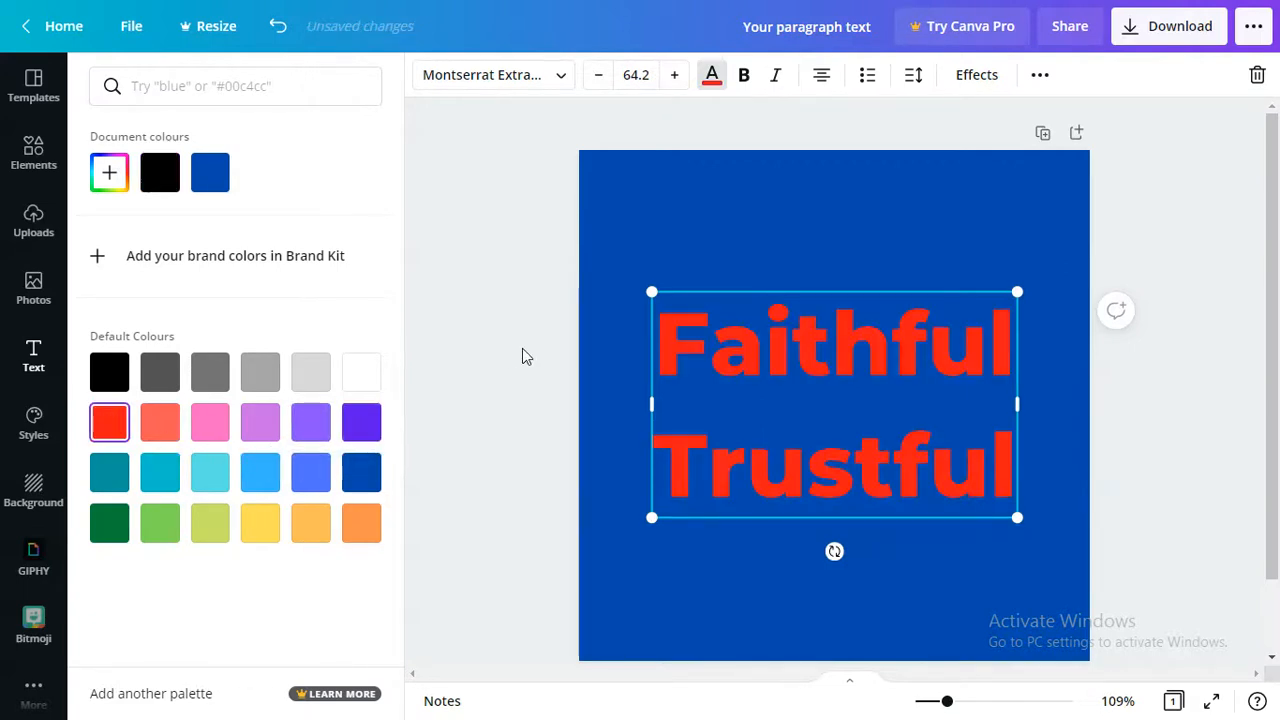
left_click(172, 432)
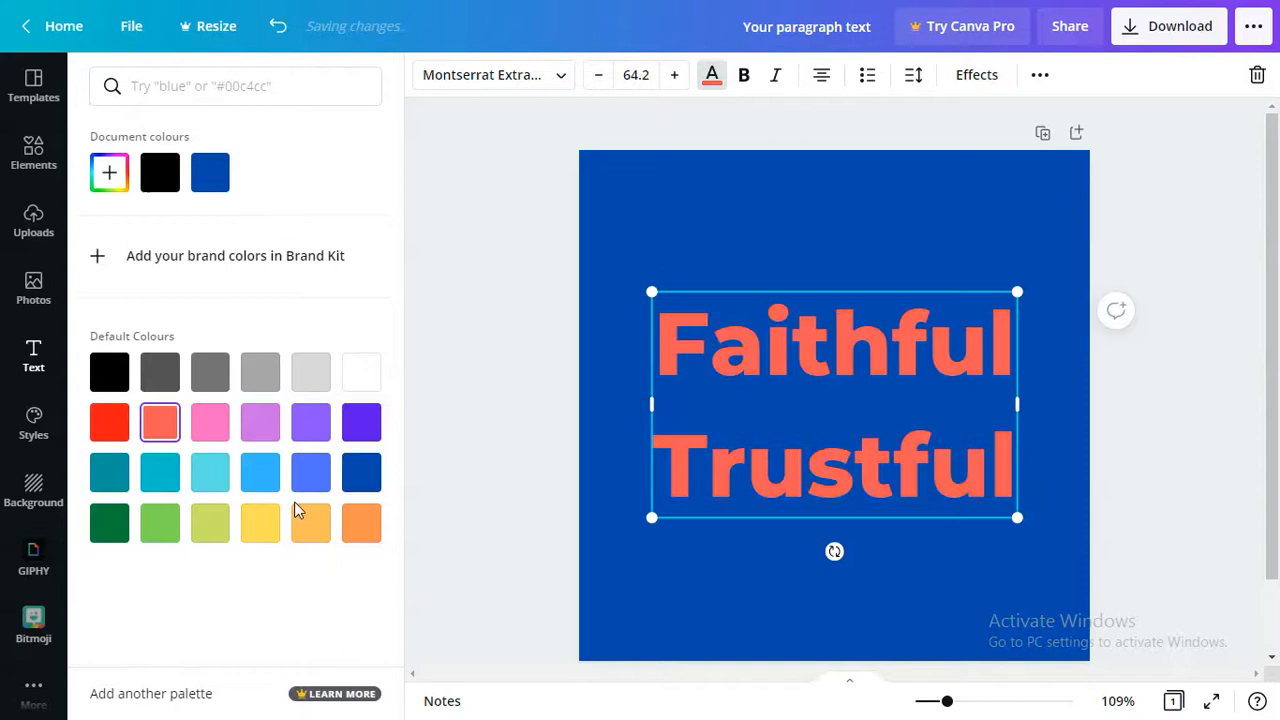
left_click(203, 430)
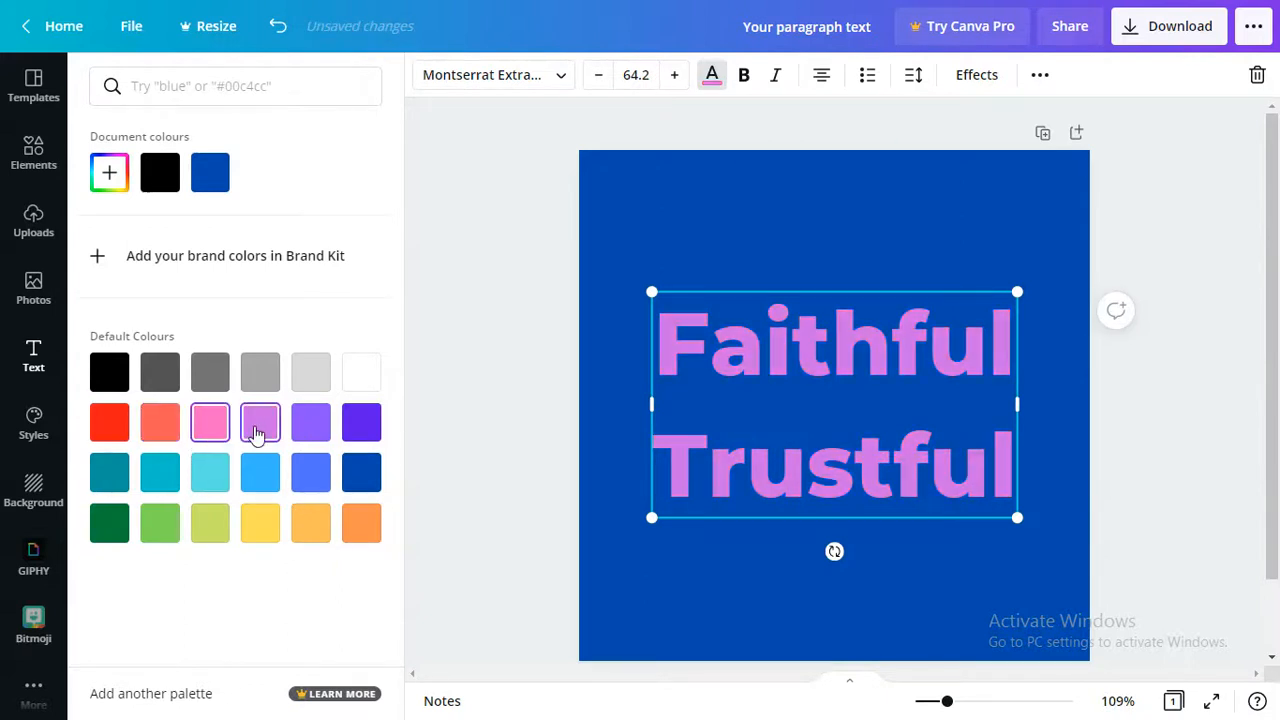
left_click(299, 424)
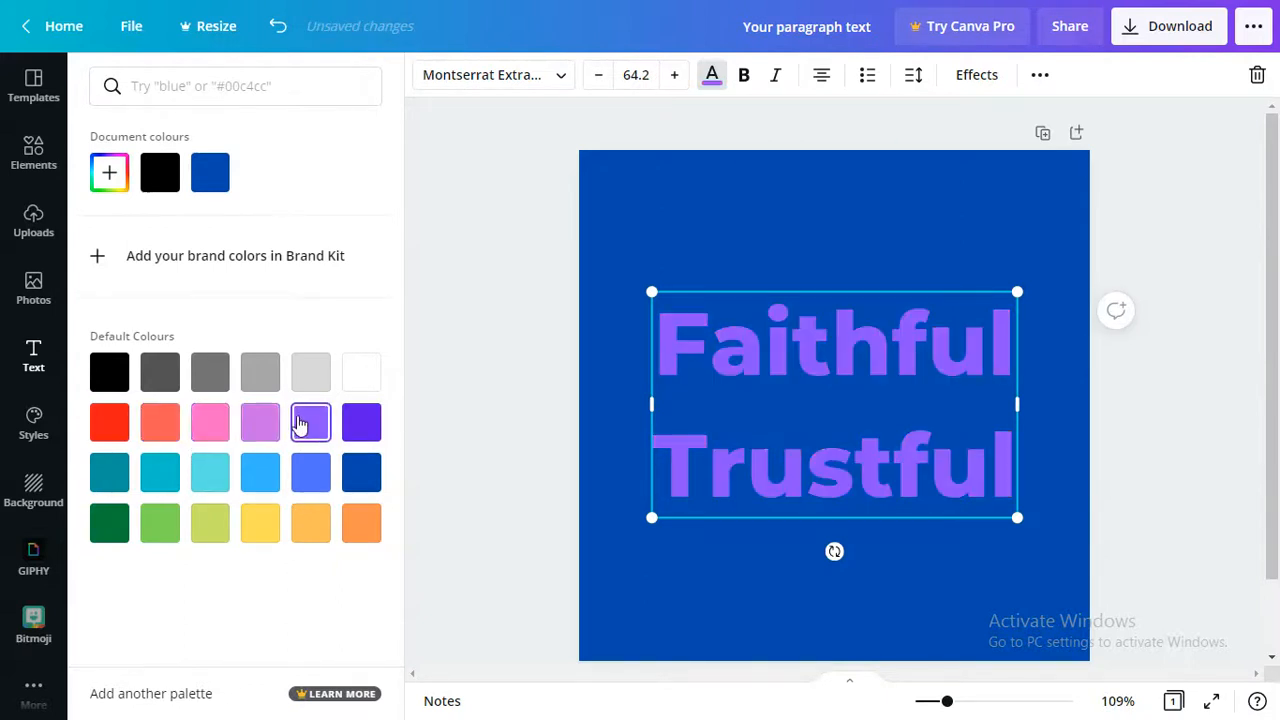
left_click(108, 424)
left_click(112, 525)
left_click(168, 530)
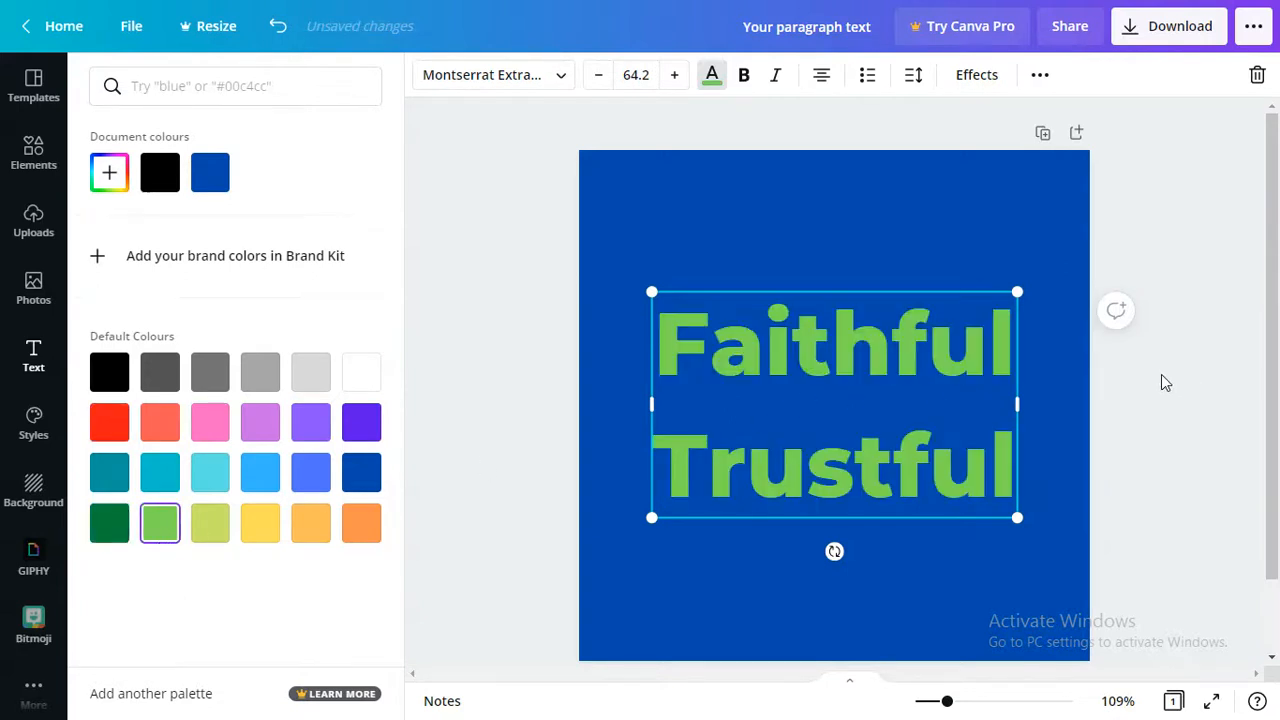
left_click(1181, 198)
left_click(1181, 198)
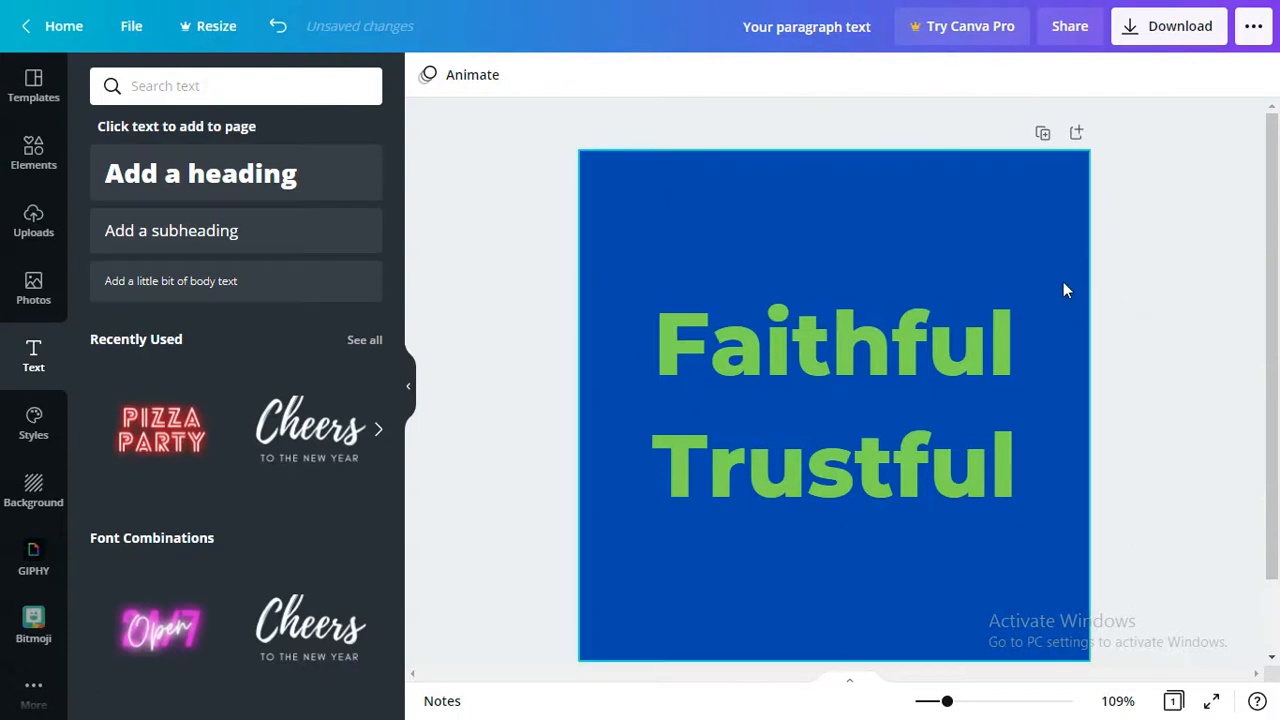
left_click(1010, 241)
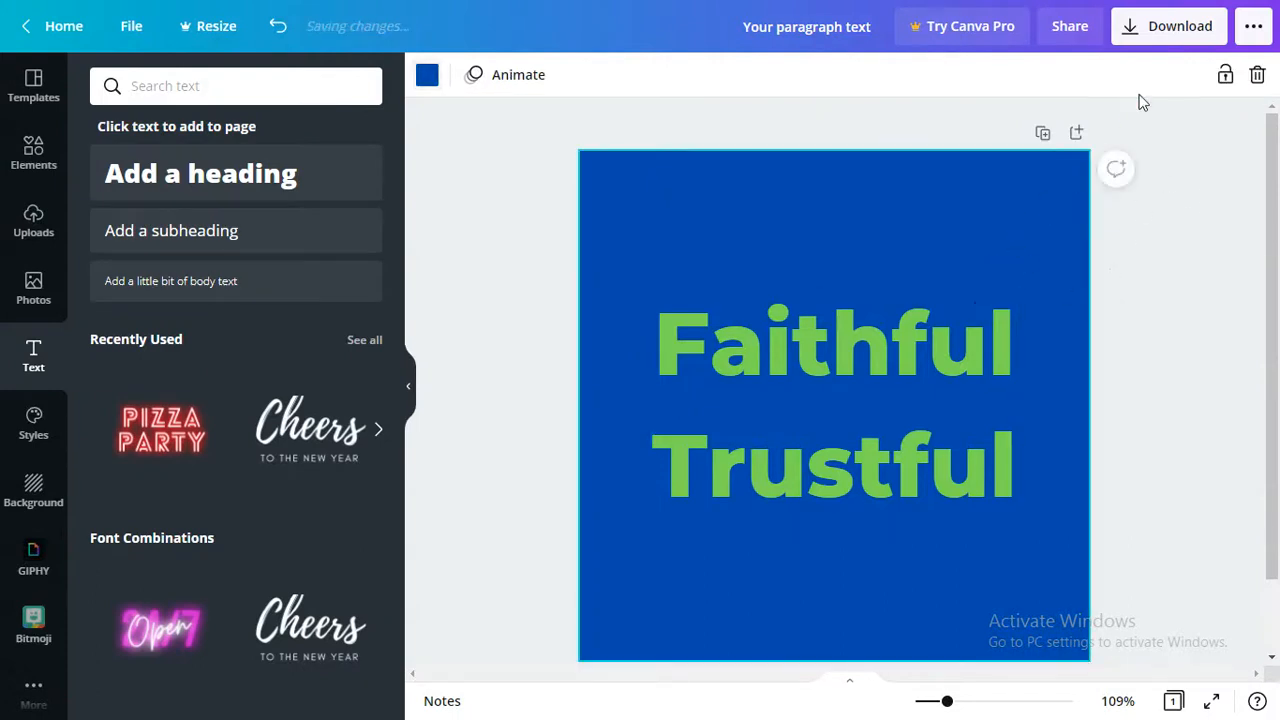
Step: Download the design as a PNG to New Volume (F:), replacing the existing "Your paragraph text" file
left_click(1182, 36)
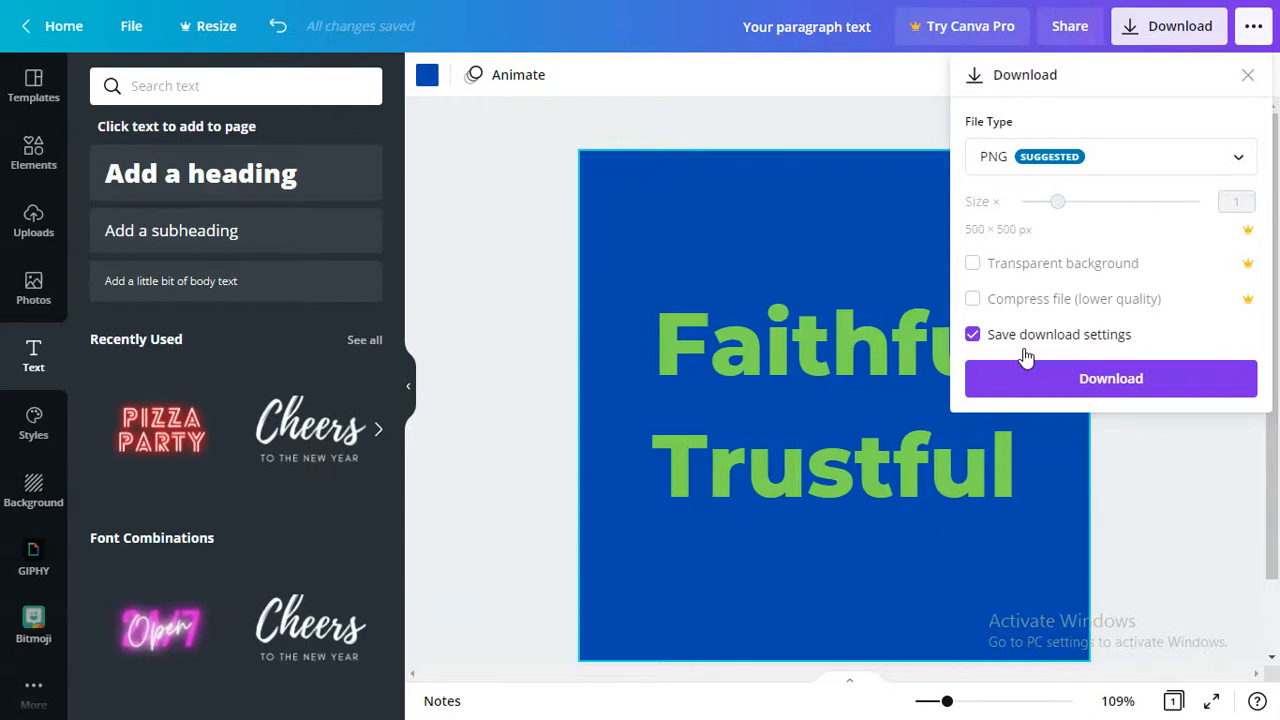
left_click(1006, 383)
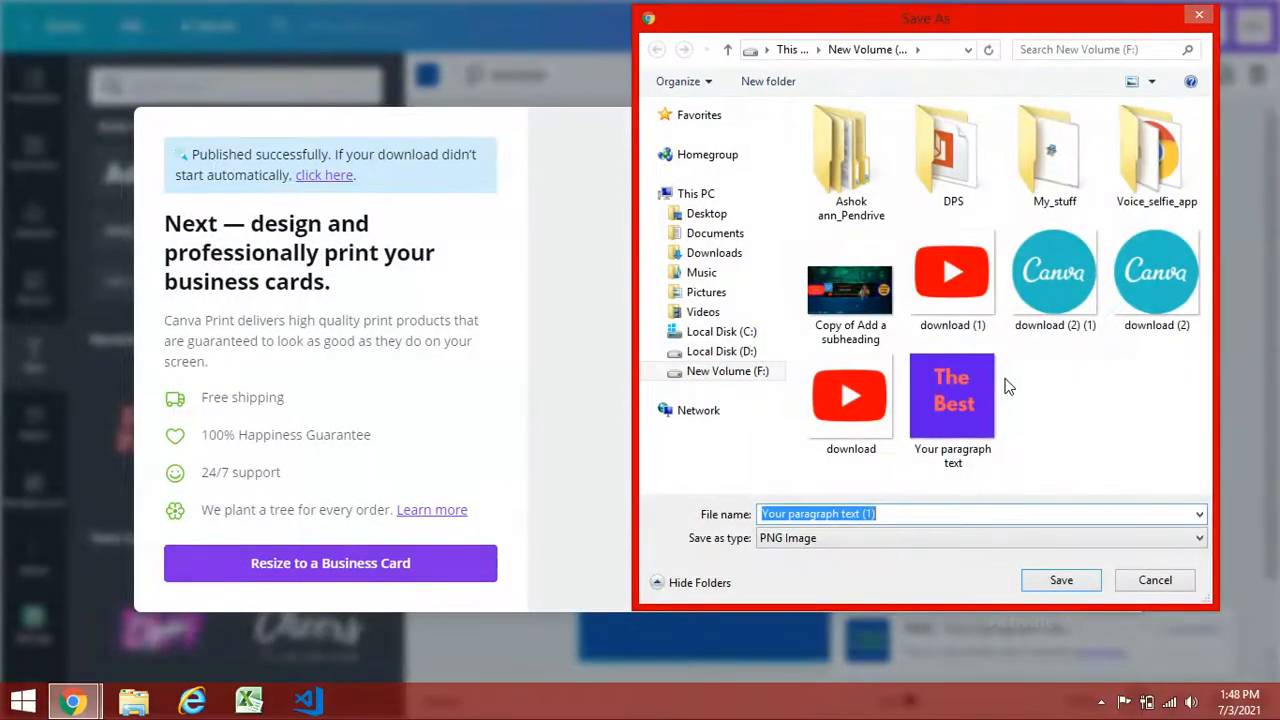
left_click(955, 400)
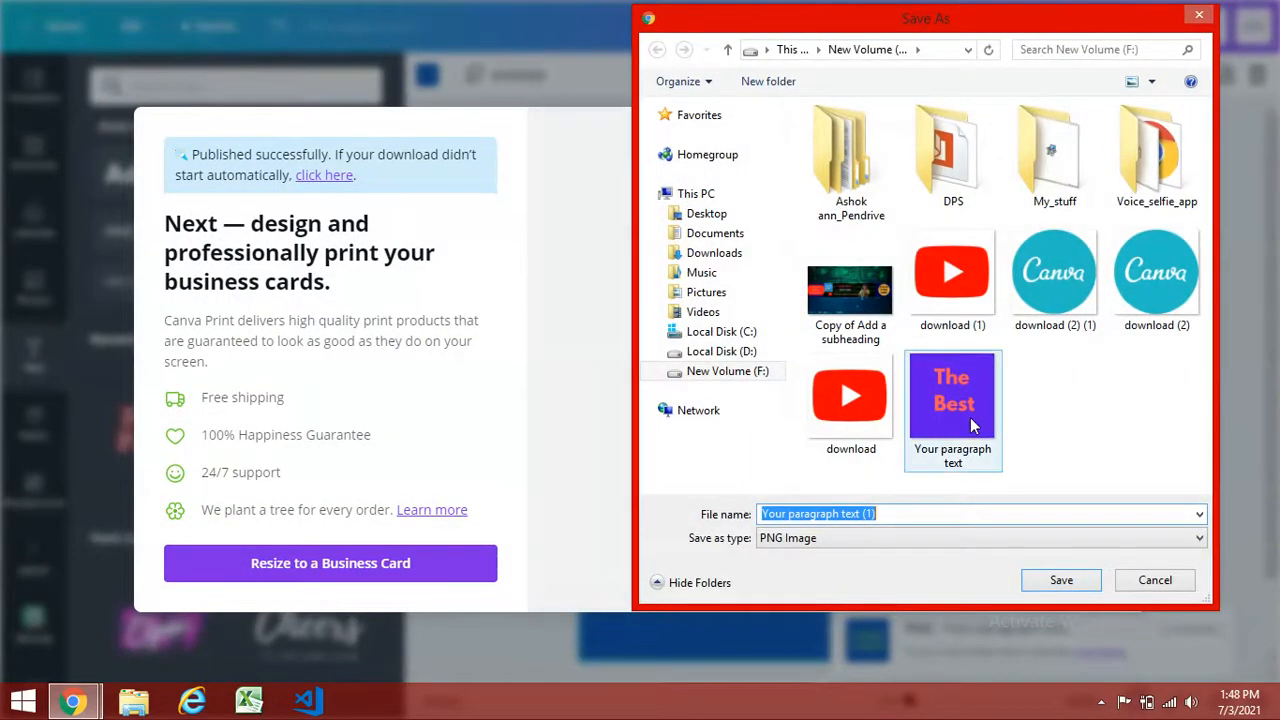
left_click(1045, 577)
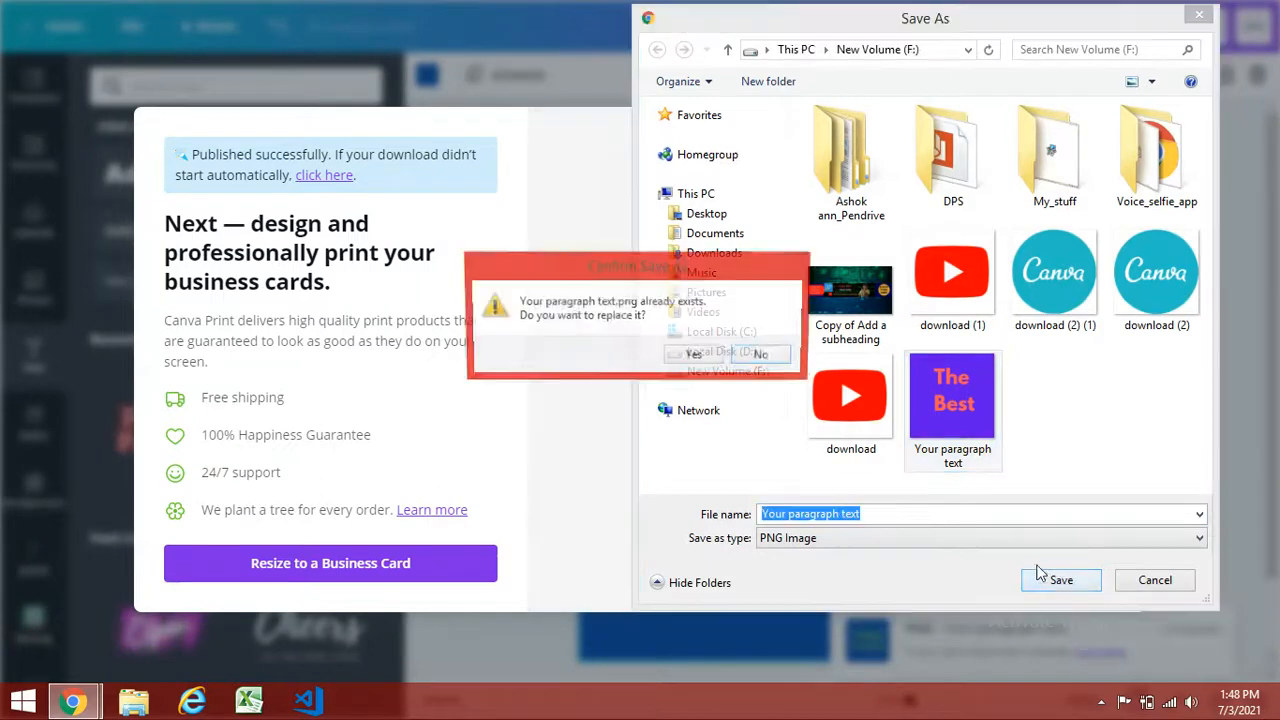
left_click(694, 357)
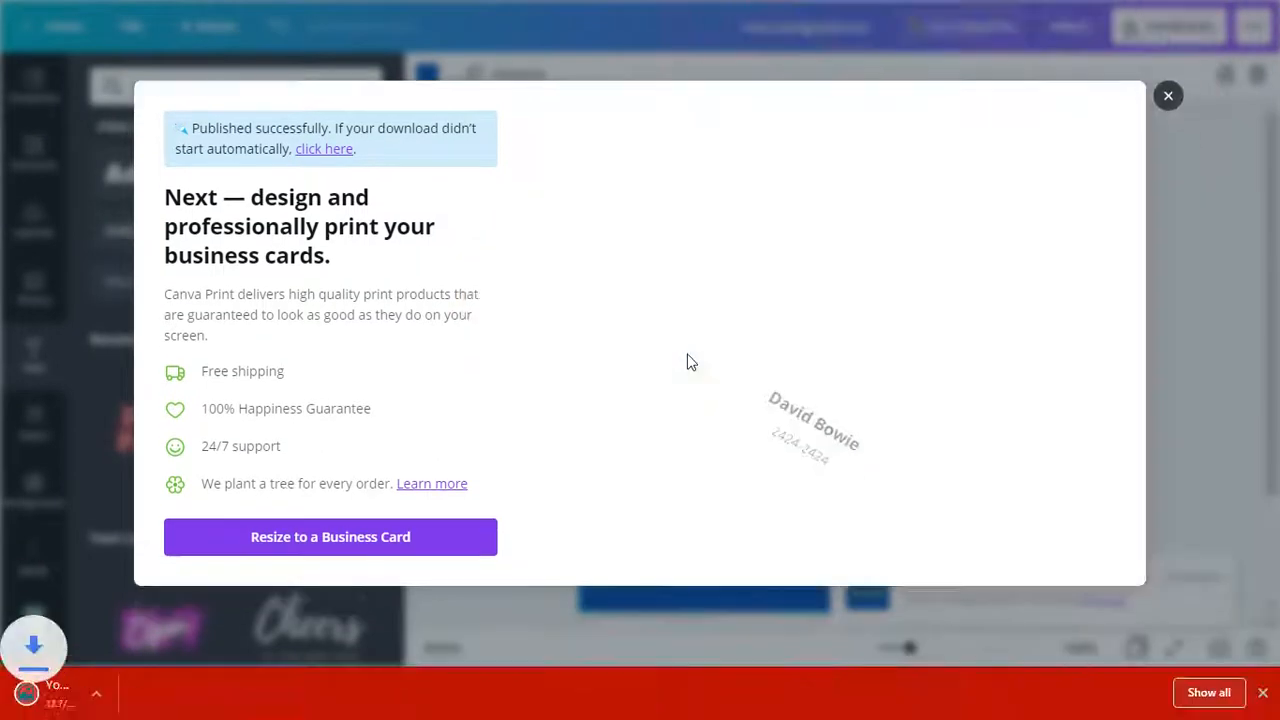
Step: Dismiss the business card print offer and add a second page to the design
left_click(1168, 96)
left_click(842, 565)
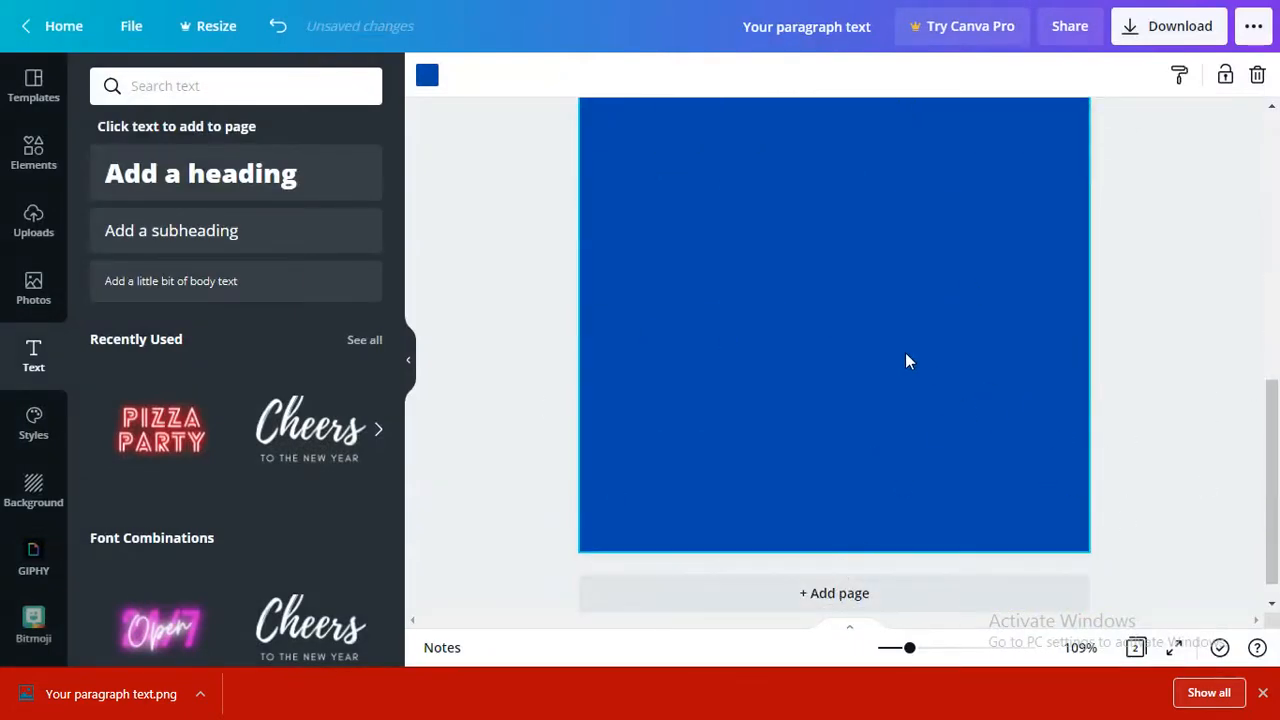
scroll(905, 352, "up", 4)
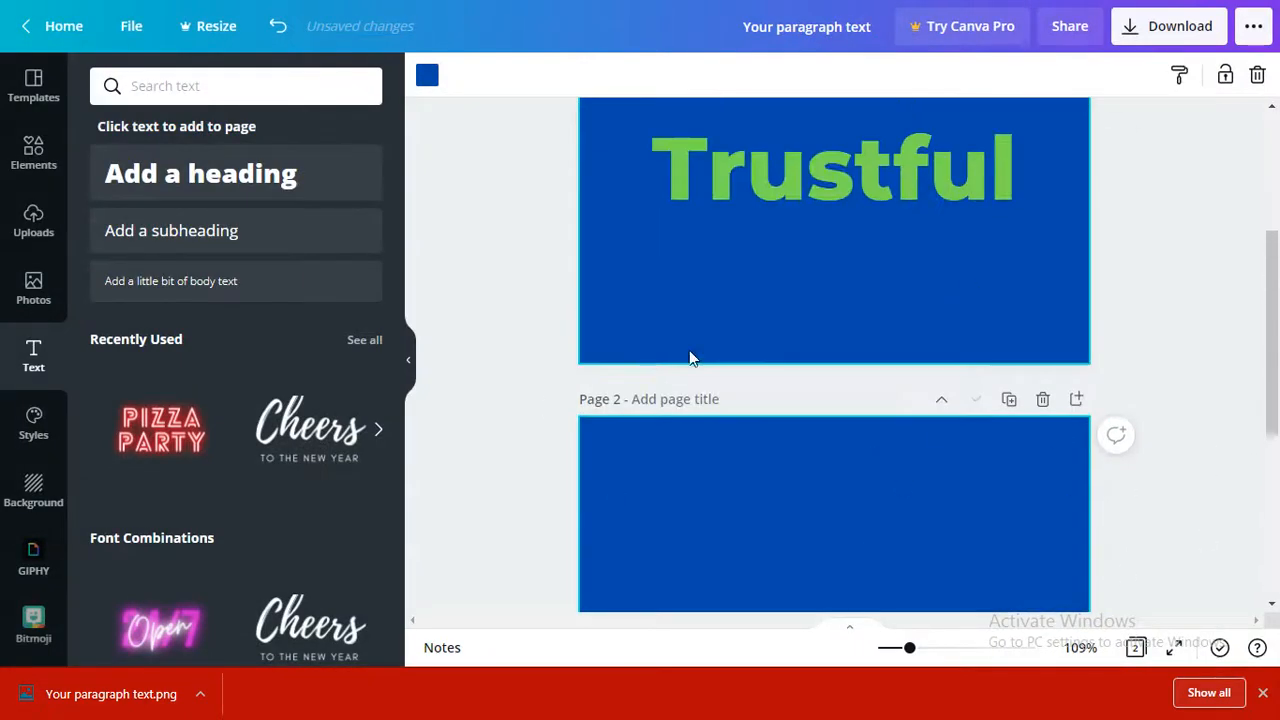
Step: Upload the "Your paragraph text" logo image from New Volume (F:) on the device
left_click(31, 228)
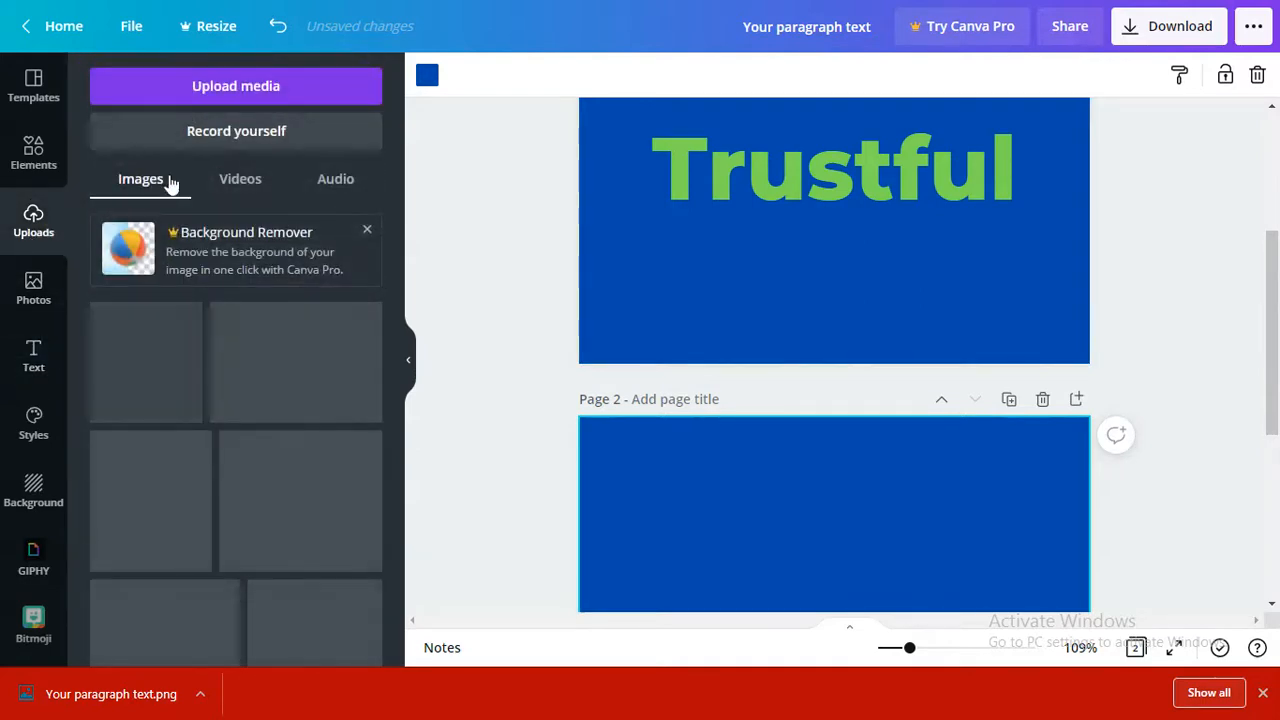
left_click(205, 92)
left_click(115, 205)
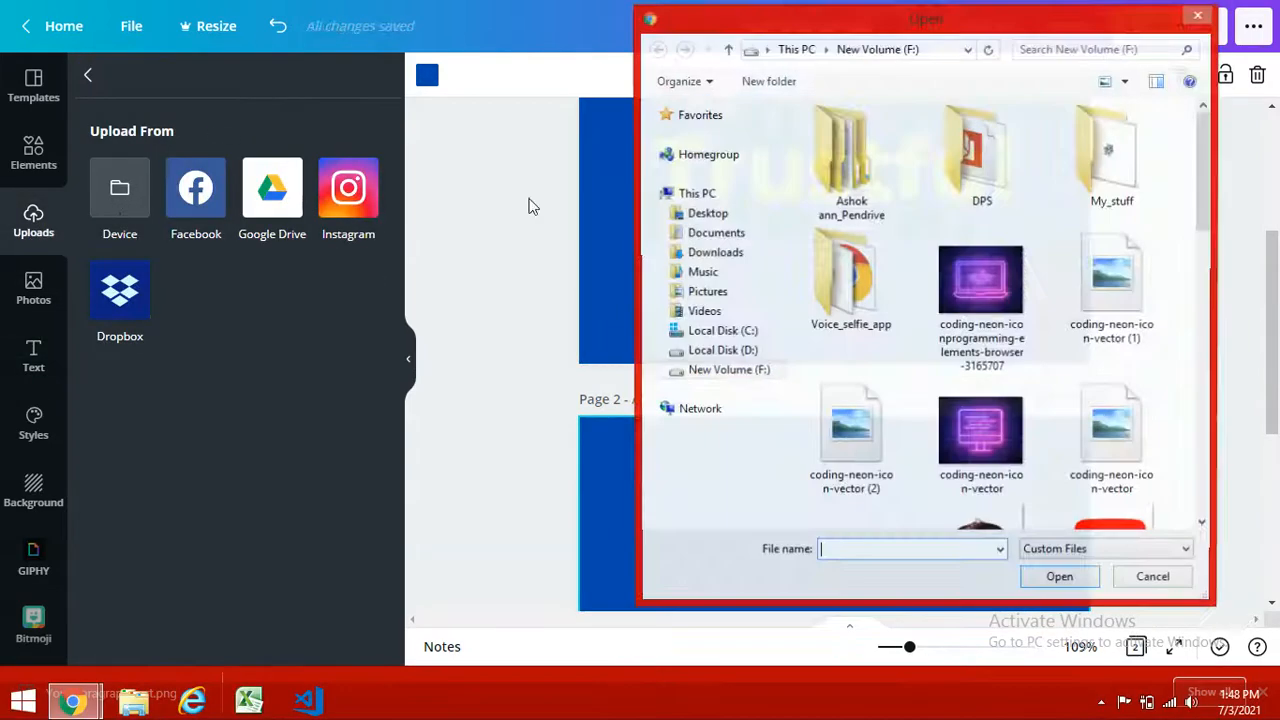
scroll(1110, 180, "down", 10)
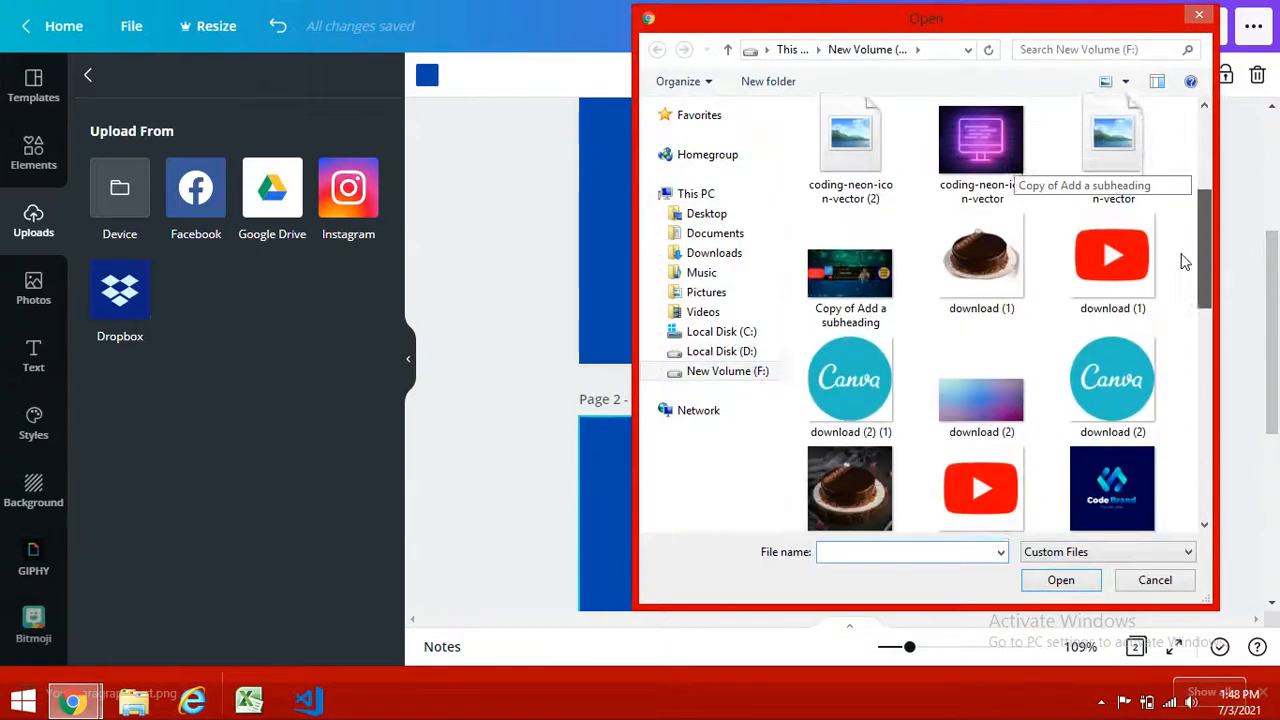
scroll(1150, 422, "down", 2)
left_click(1012, 464)
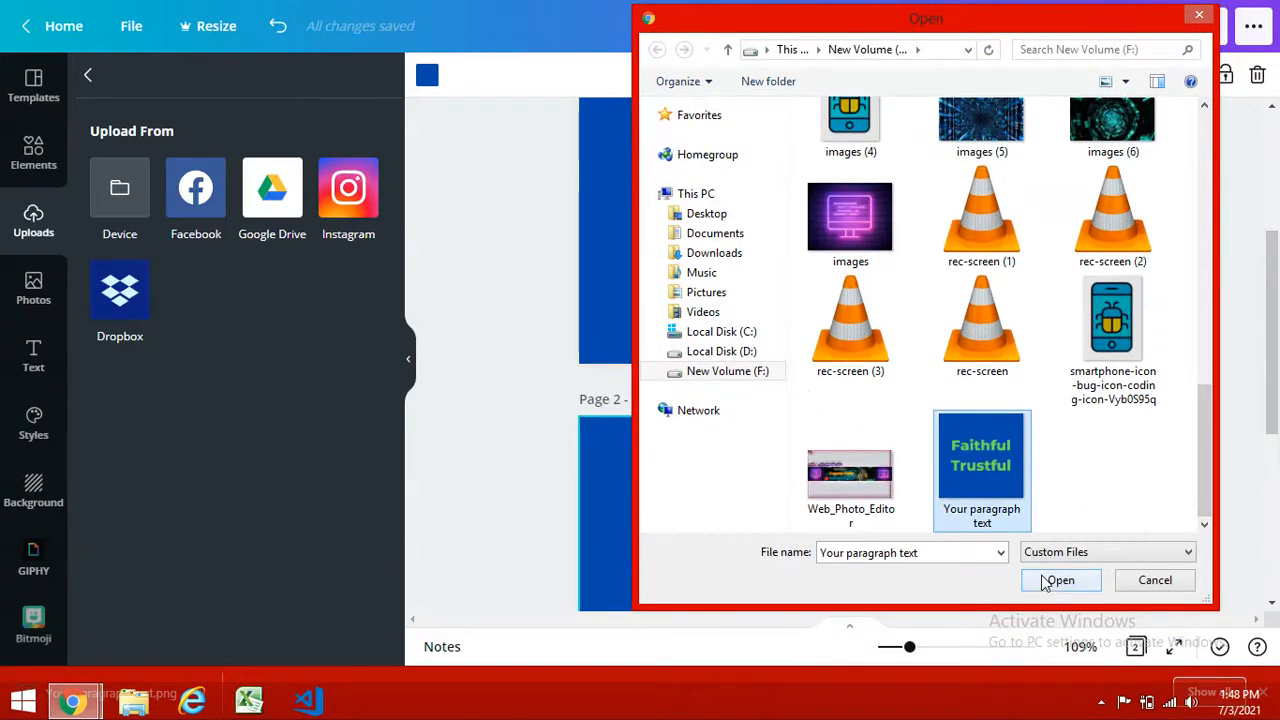
left_click(1043, 580)
Step: Place the uploaded Faithful Trustful image on page 2 and enlarge it to nearly fill the page
scroll(855, 405, "down", 3)
scroll(866, 424, "down", 1)
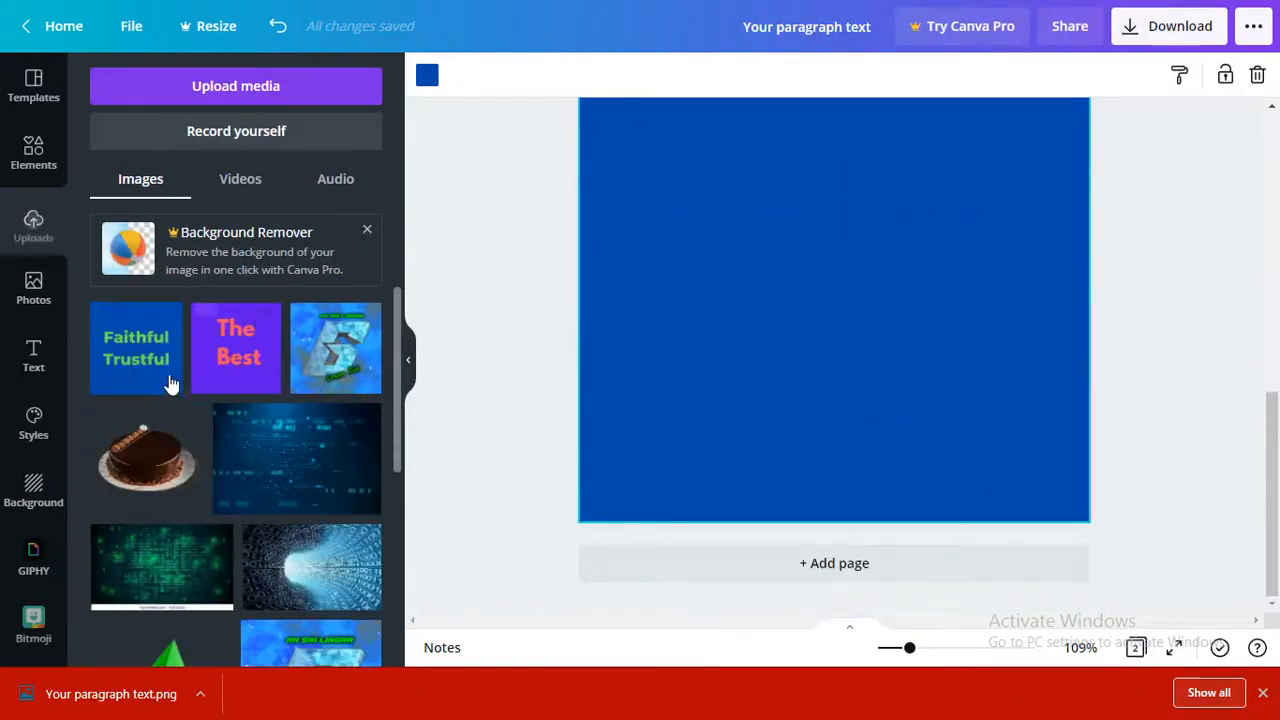
left_click(128, 372)
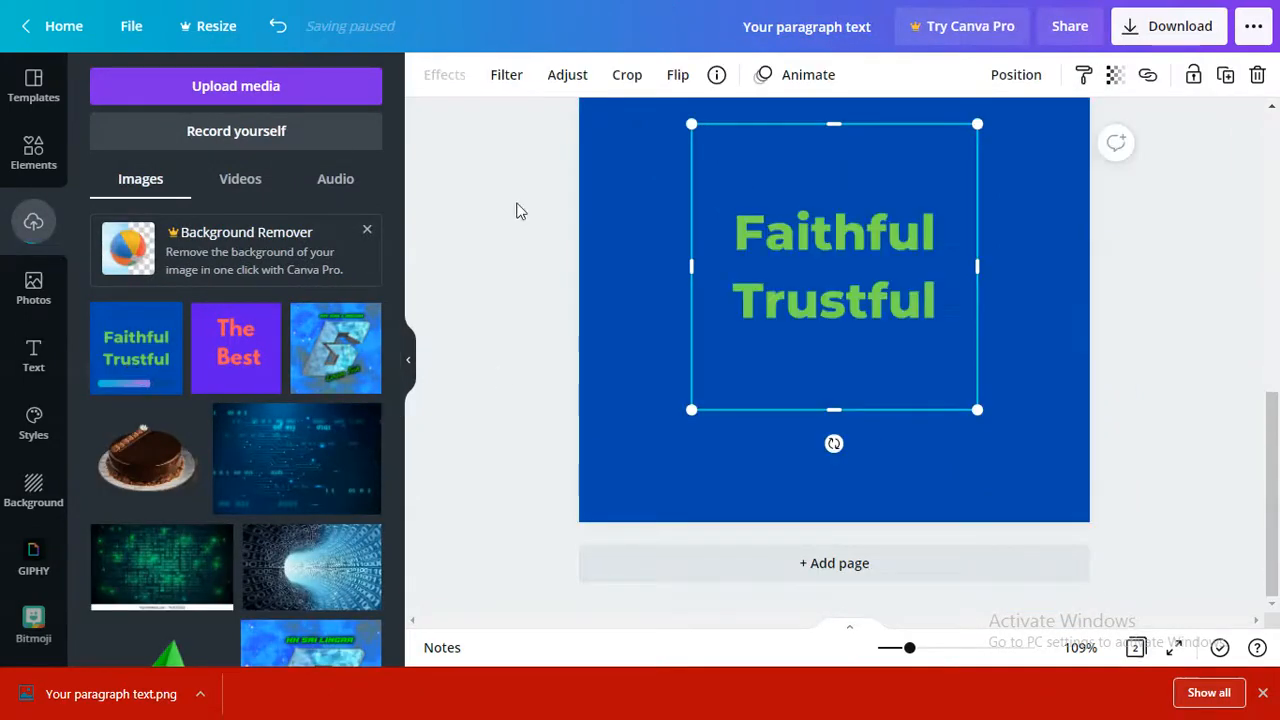
scroll(1131, 303, "up", 1)
left_click_drag(916, 392, 775, 292)
left_click_drag(931, 437, 1093, 627)
left_click_drag(891, 423, 880, 432)
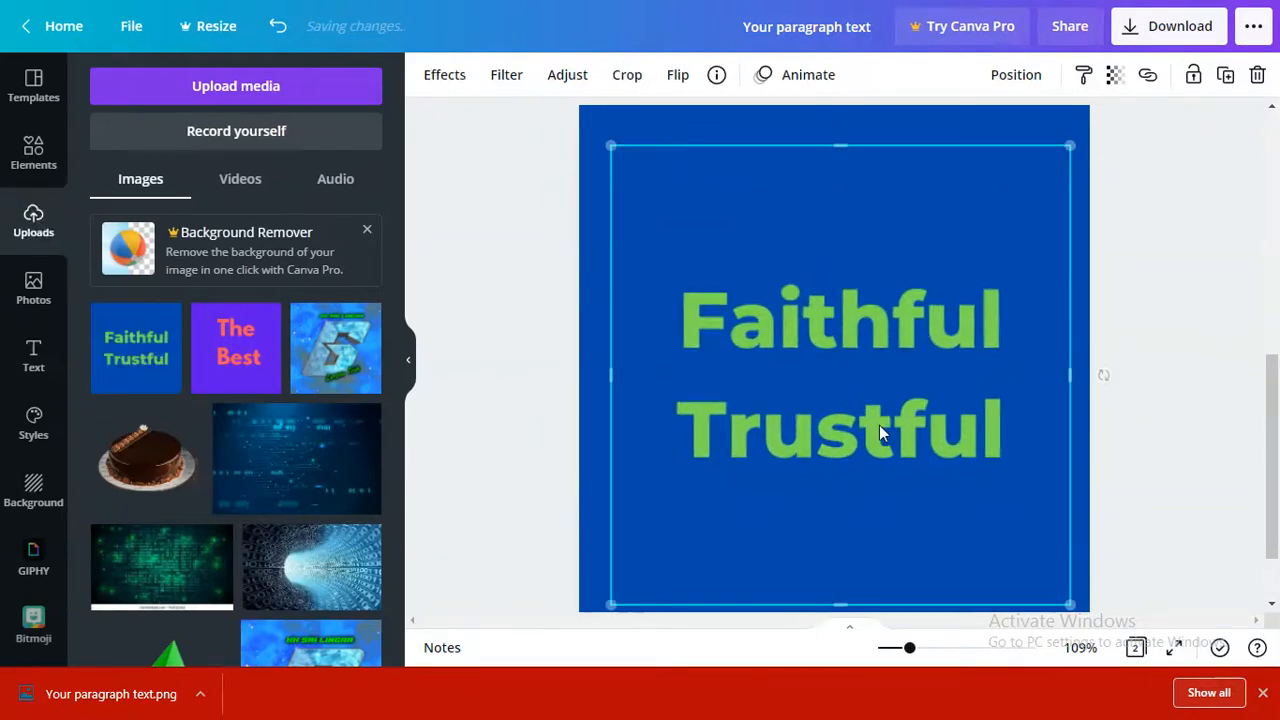
left_click(1200, 280)
Step: Compare the logo image on page 2 with the original text design on page 1
left_click(1016, 340)
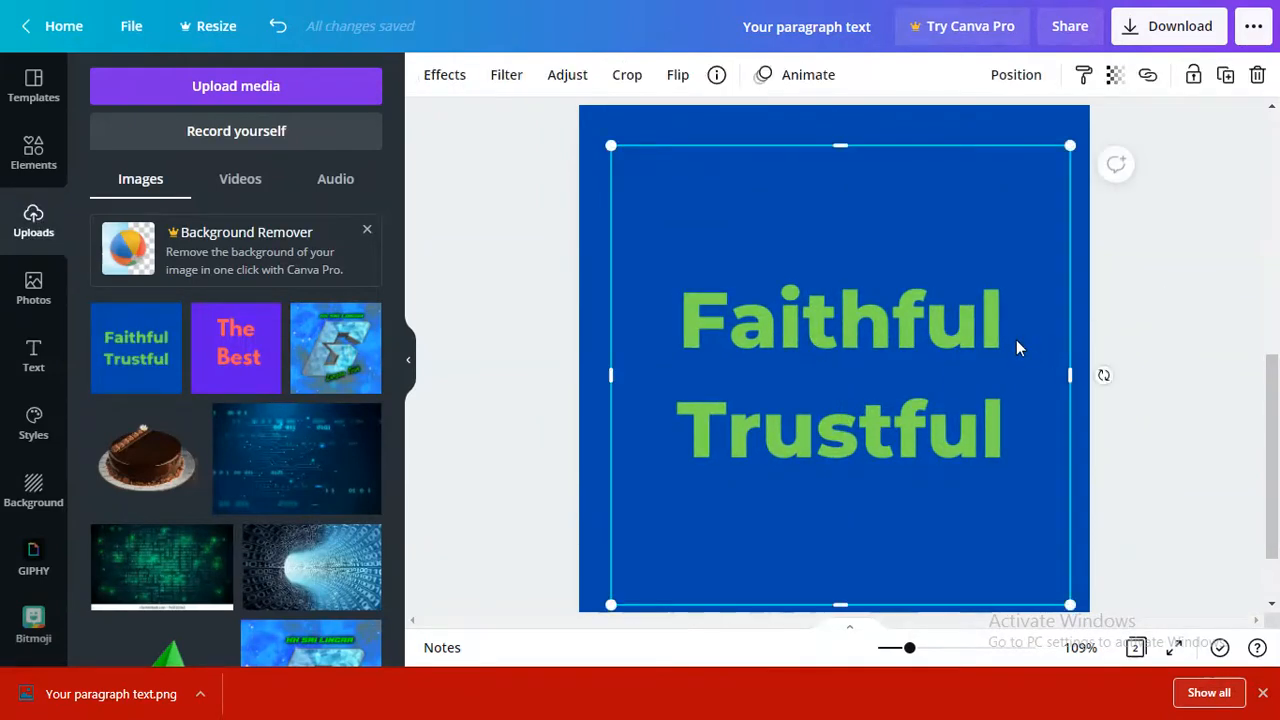
double_click(805, 320)
left_click(1176, 306)
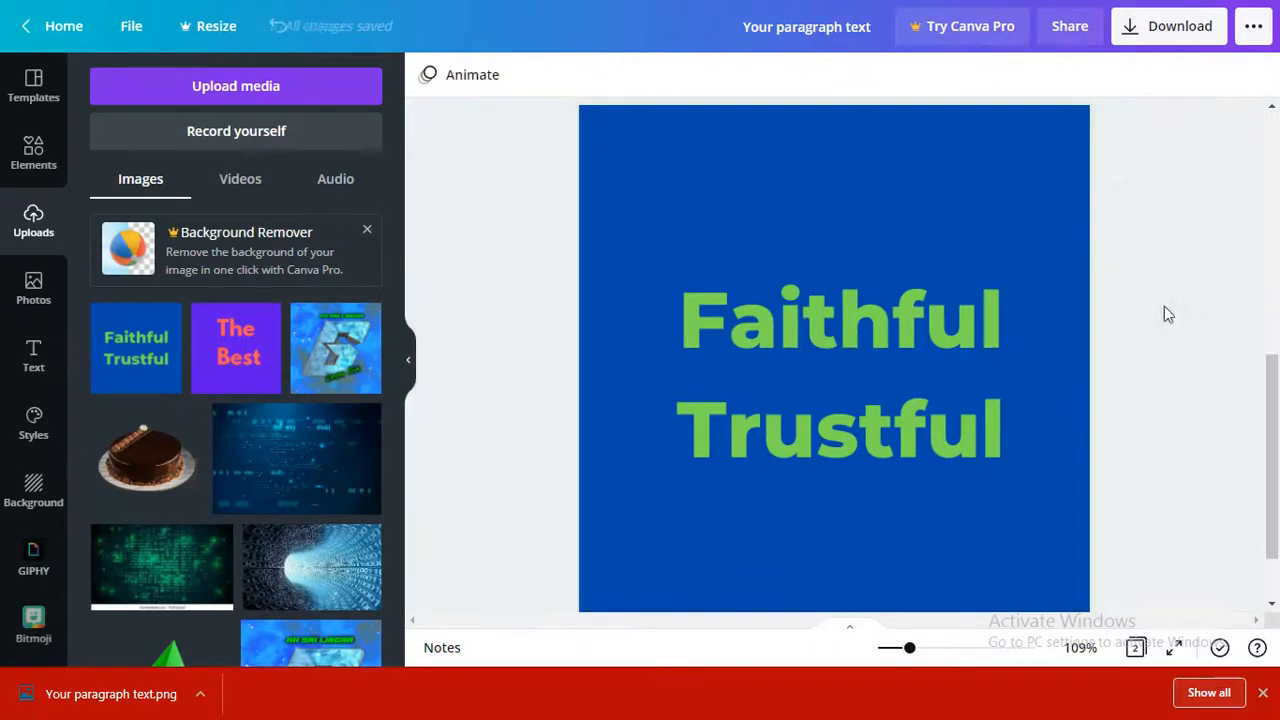
scroll(611, 303, "up", 1)
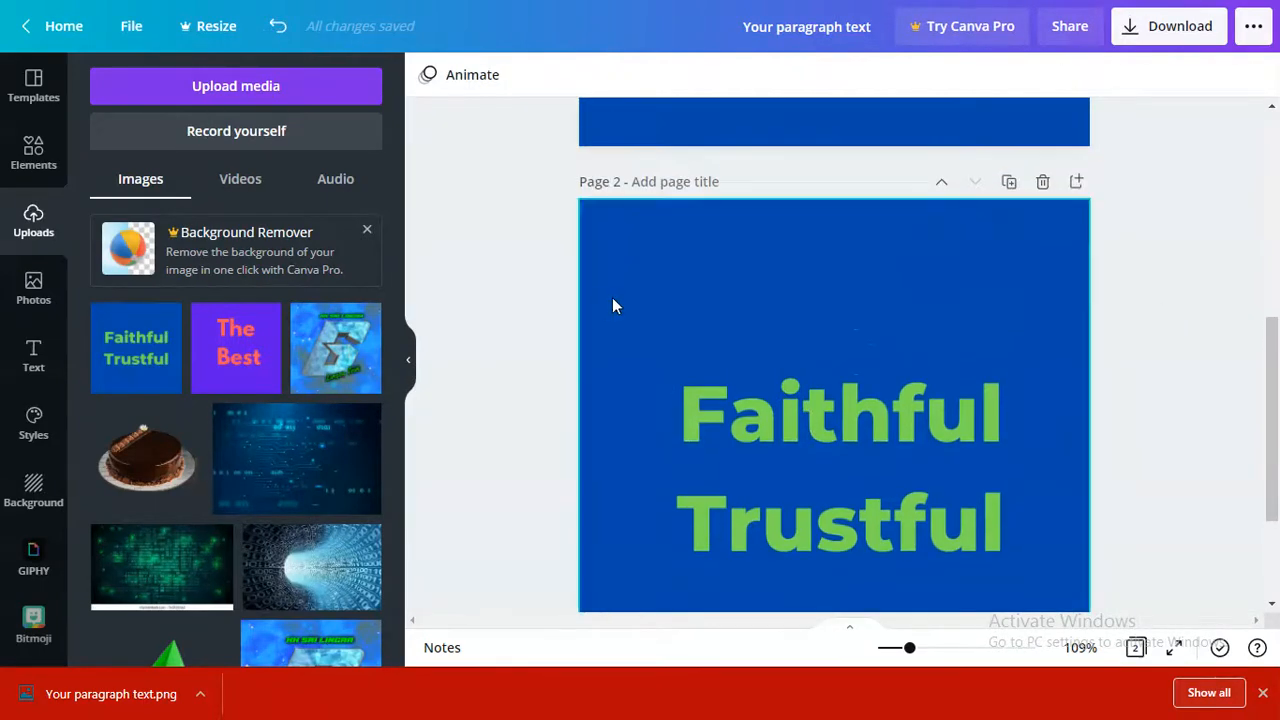
scroll(760, 365, "down", 2)
scroll(773, 353, "up", 6)
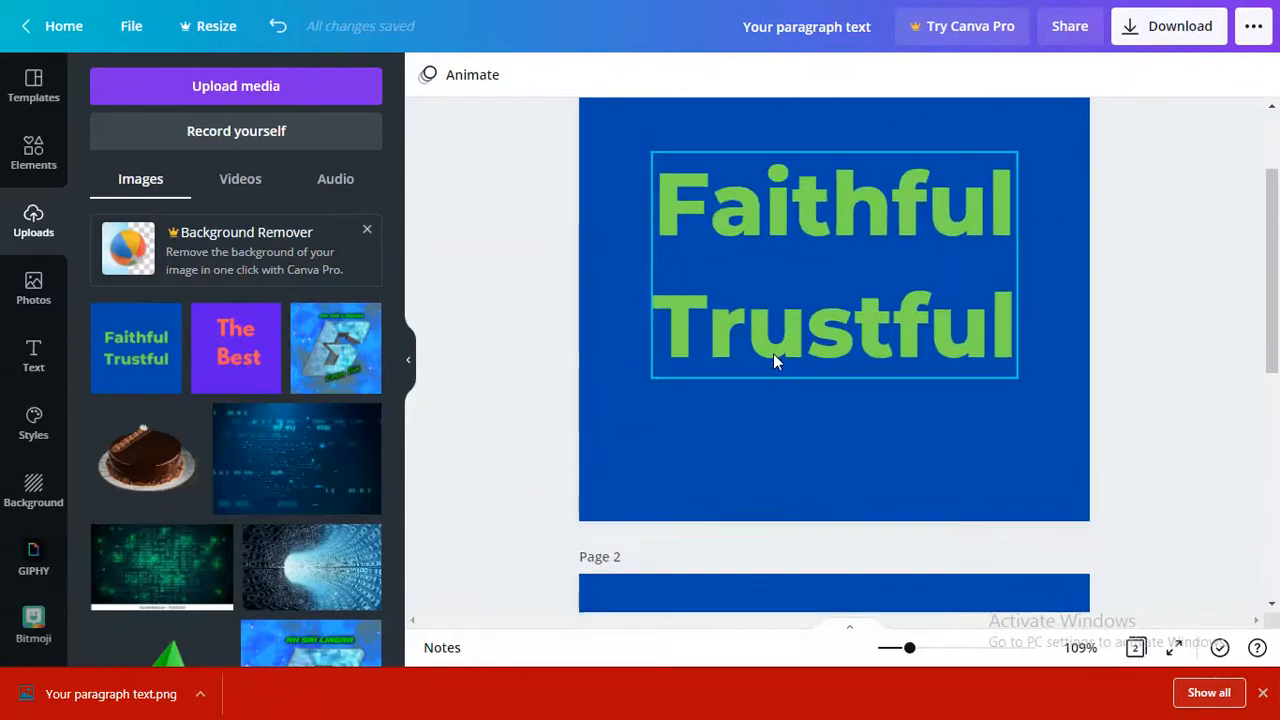
scroll(811, 366, "down", 6)
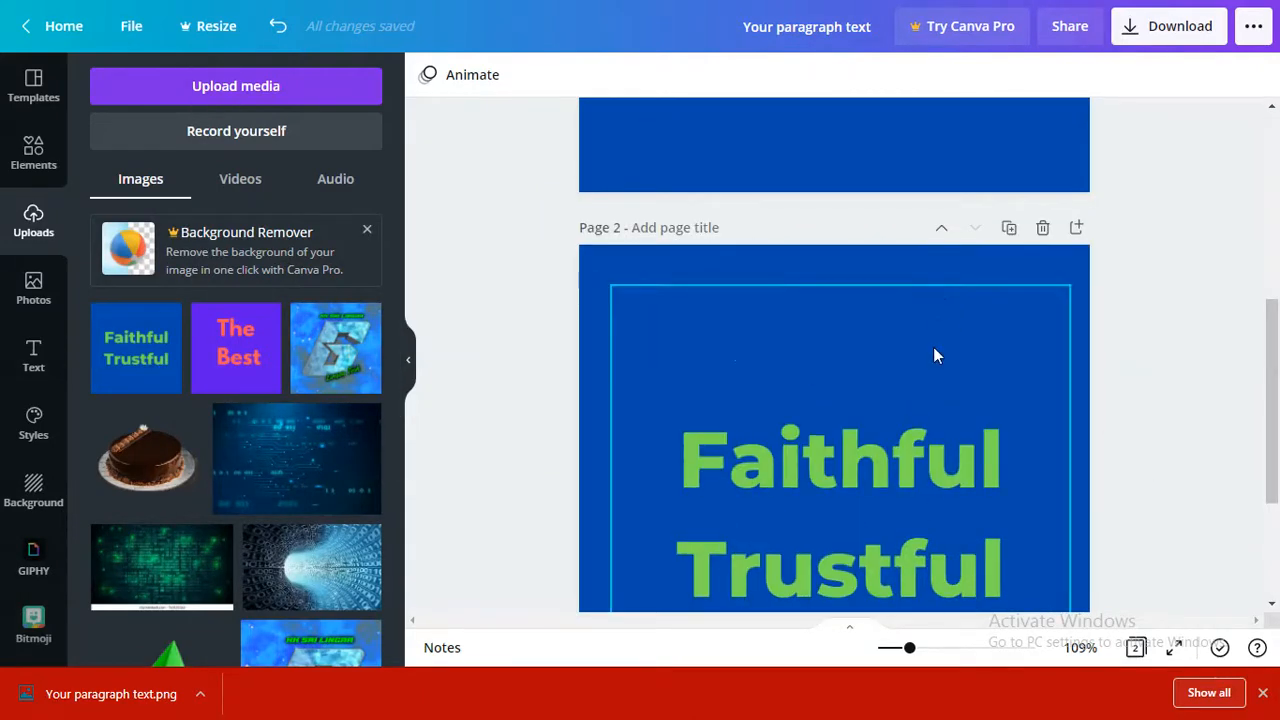
scroll(935, 359, "down", 2)
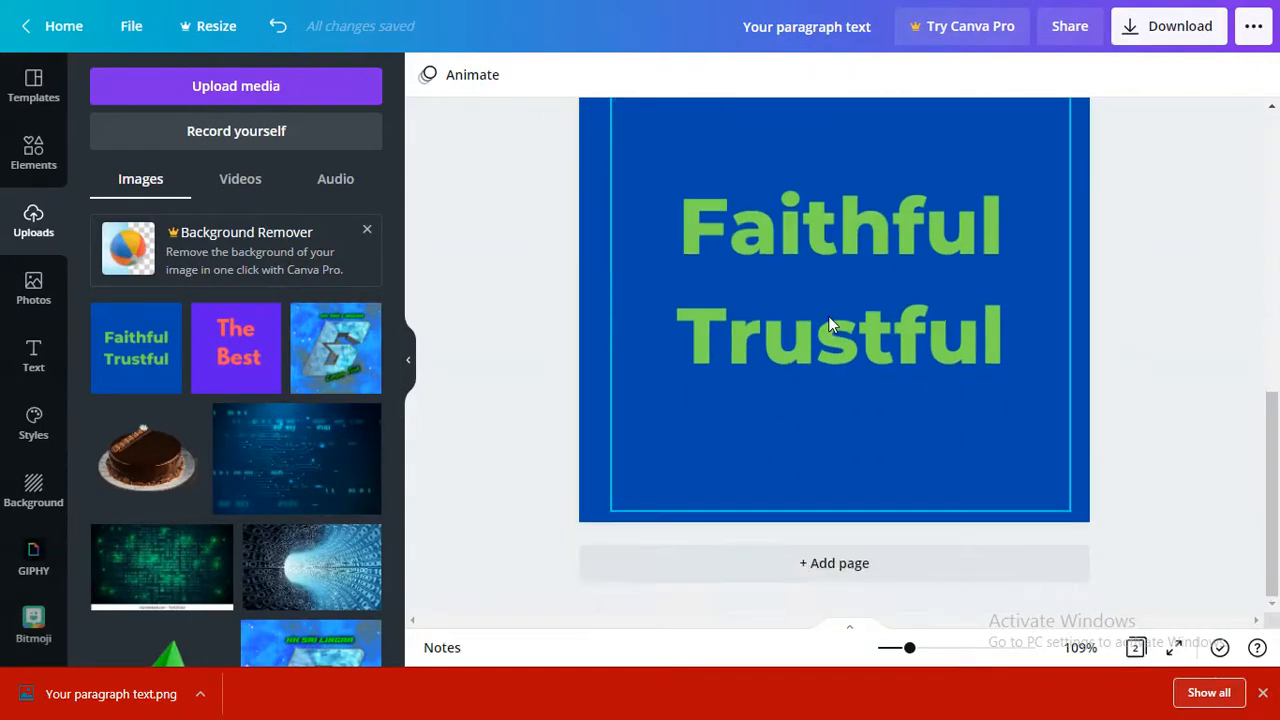
scroll(828, 323, "up", 6)
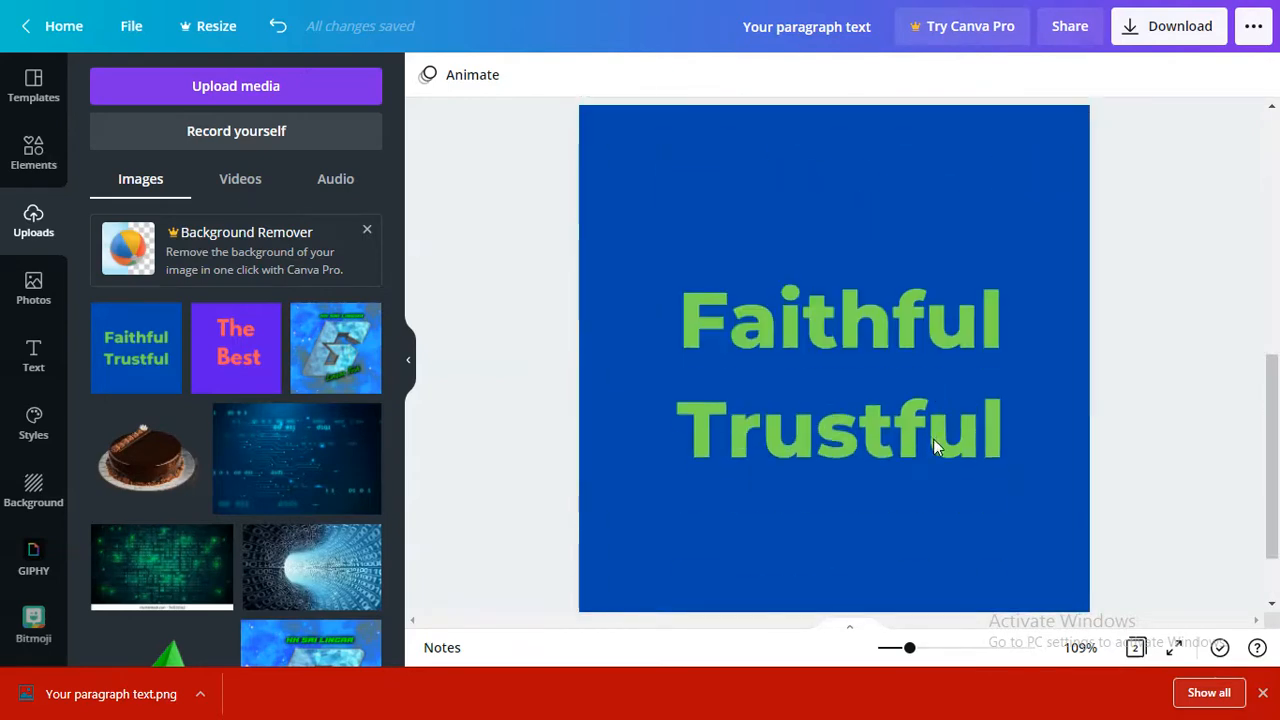
Step: Open the image effects for the Faithful Trustful logo image on page 2
left_click(884, 349)
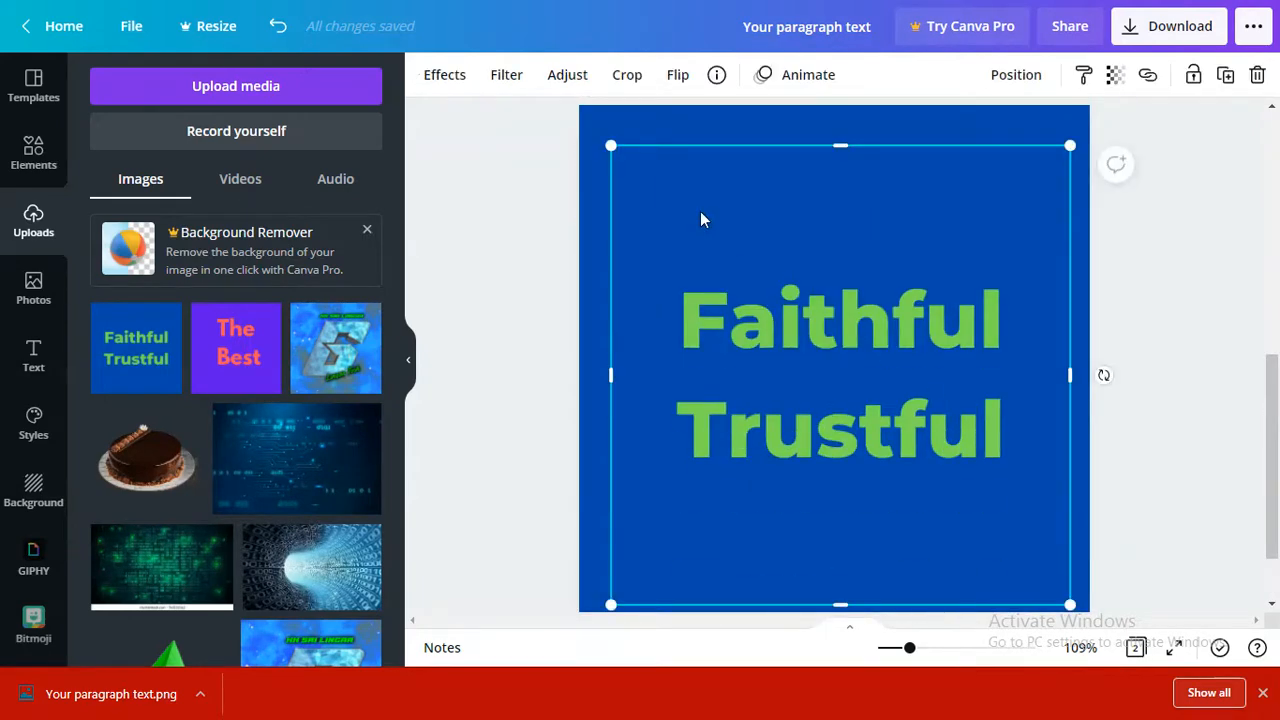
left_click(444, 88)
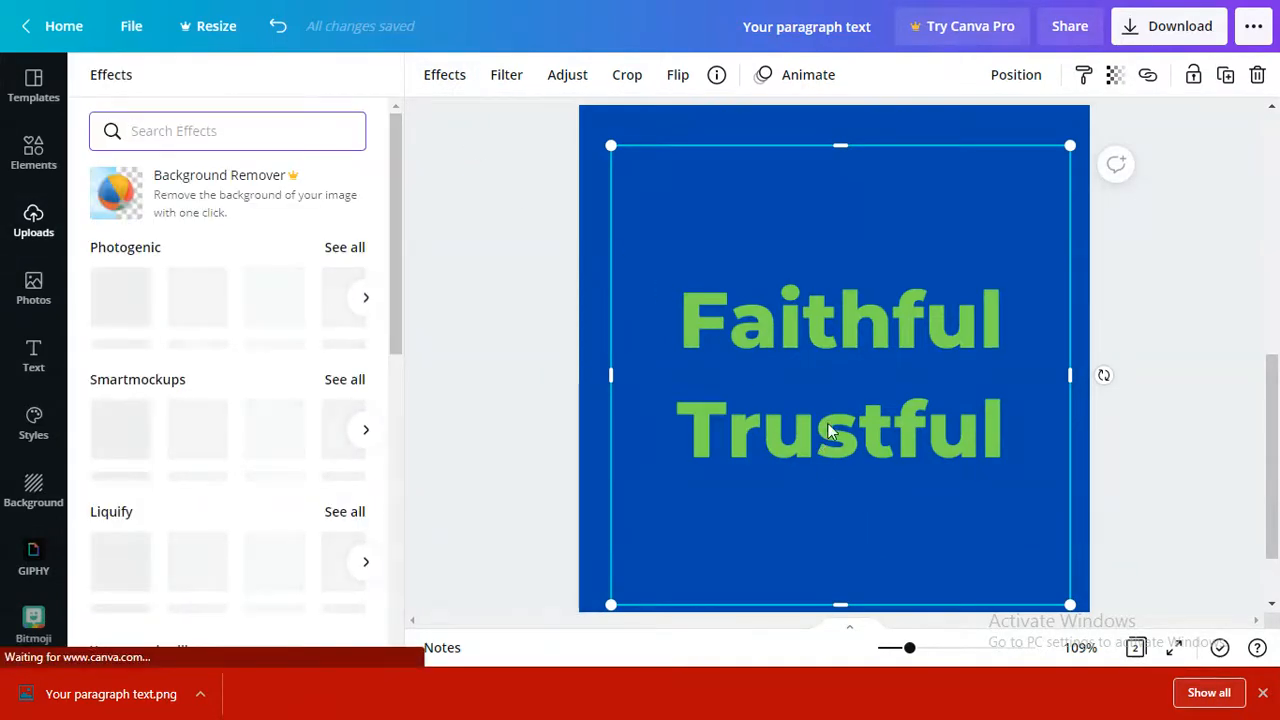
scroll(828, 430, "up", 5)
scroll(828, 430, "down", 5)
scroll(828, 430, "up", 5)
scroll(828, 430, "down", 5)
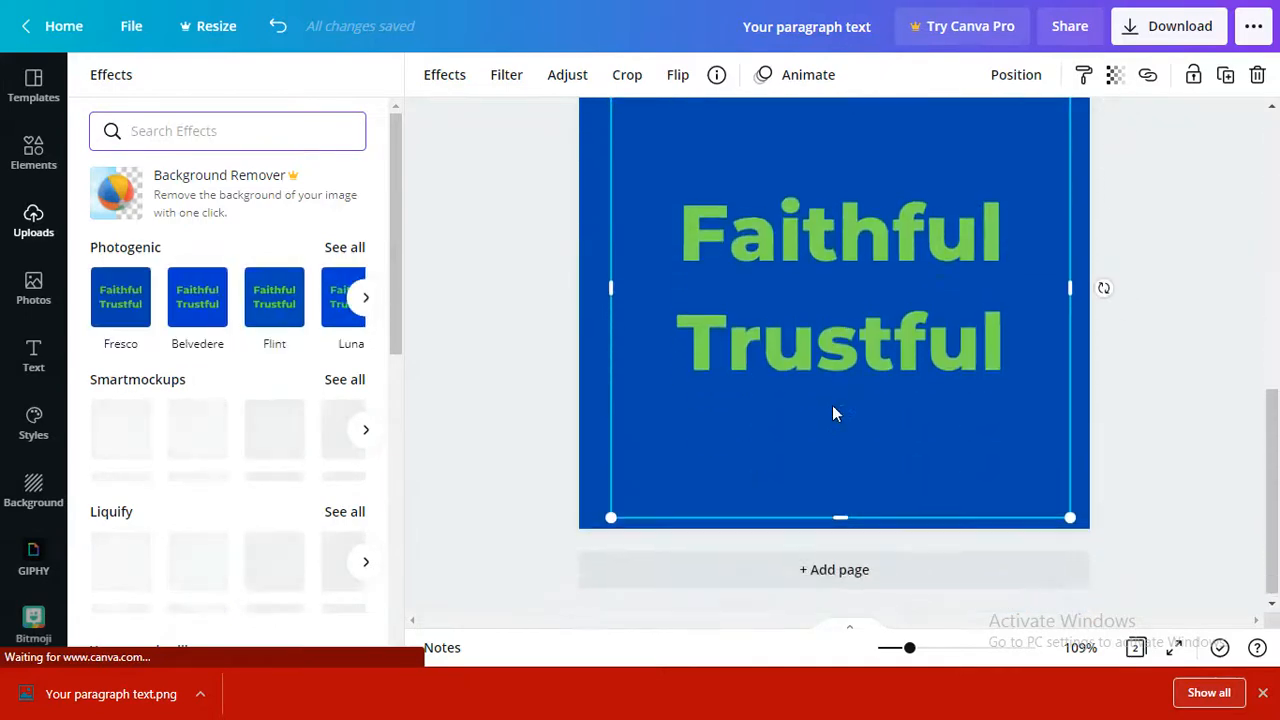
Step: Examine the text effect styles and shapes offered for the Faithful Trustful text on page 1
scroll(832, 410, "up", 5)
scroll(832, 405, "down", 5)
scroll(832, 405, "up", 5)
left_click(830, 340)
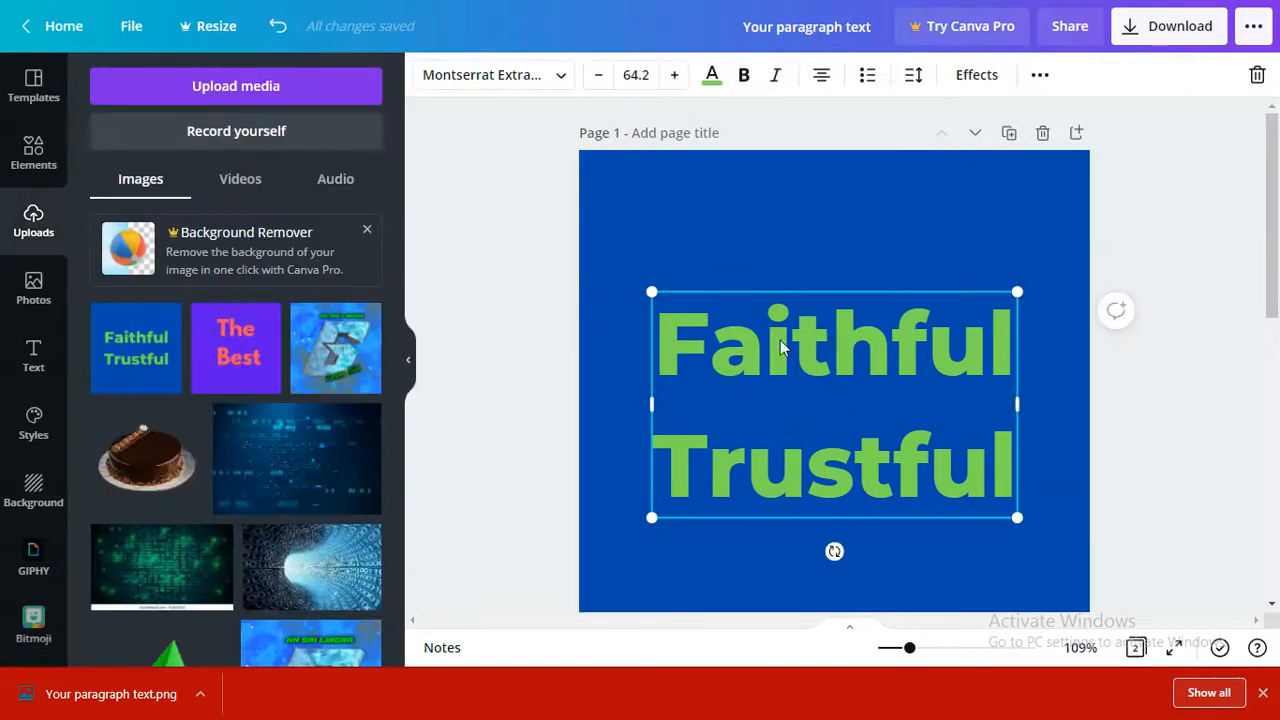
left_click(985, 75)
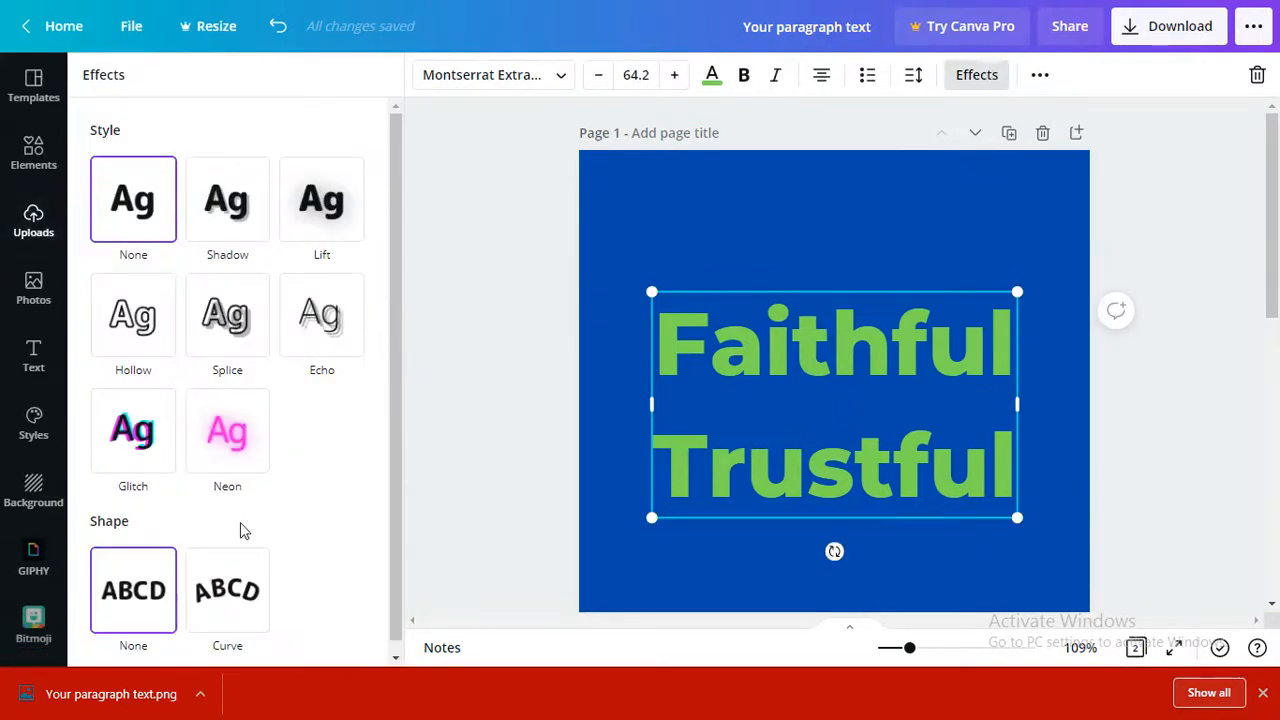
scroll(241, 529, "down", 1)
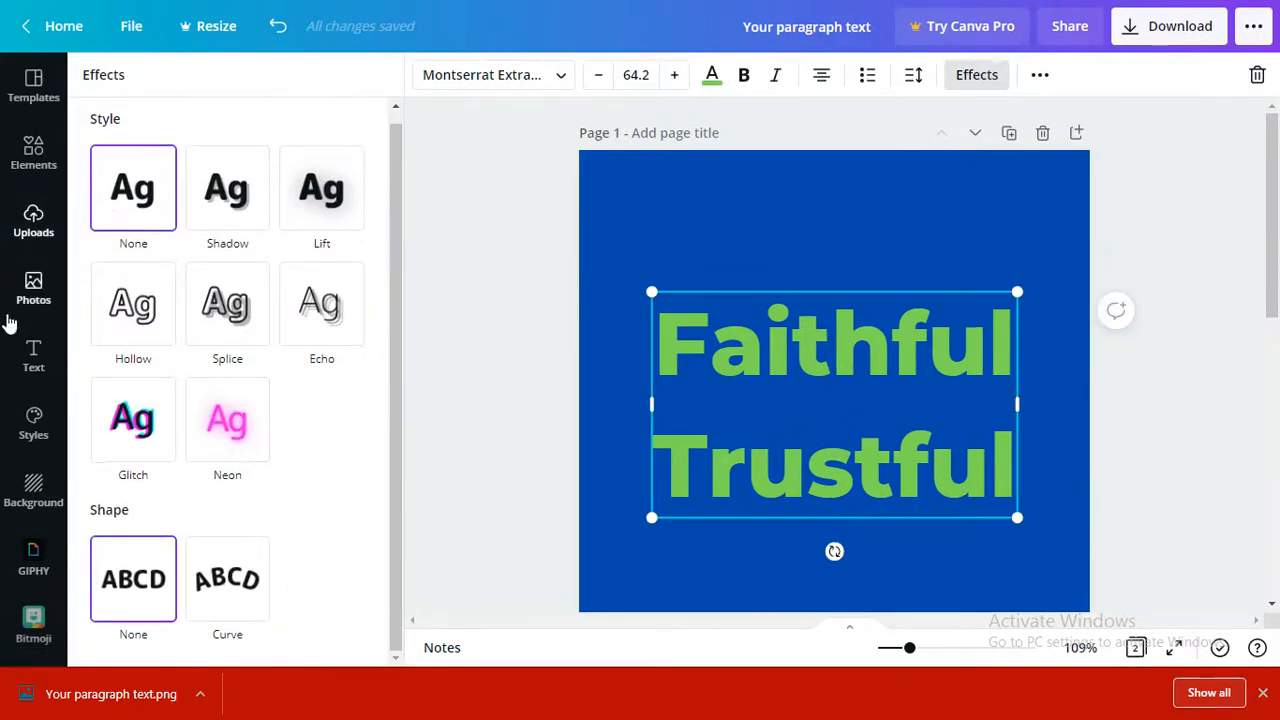
Step: Browse the image effects for the logo image on page 2 and show the full Liquify set
scroll(798, 370, "down", 5)
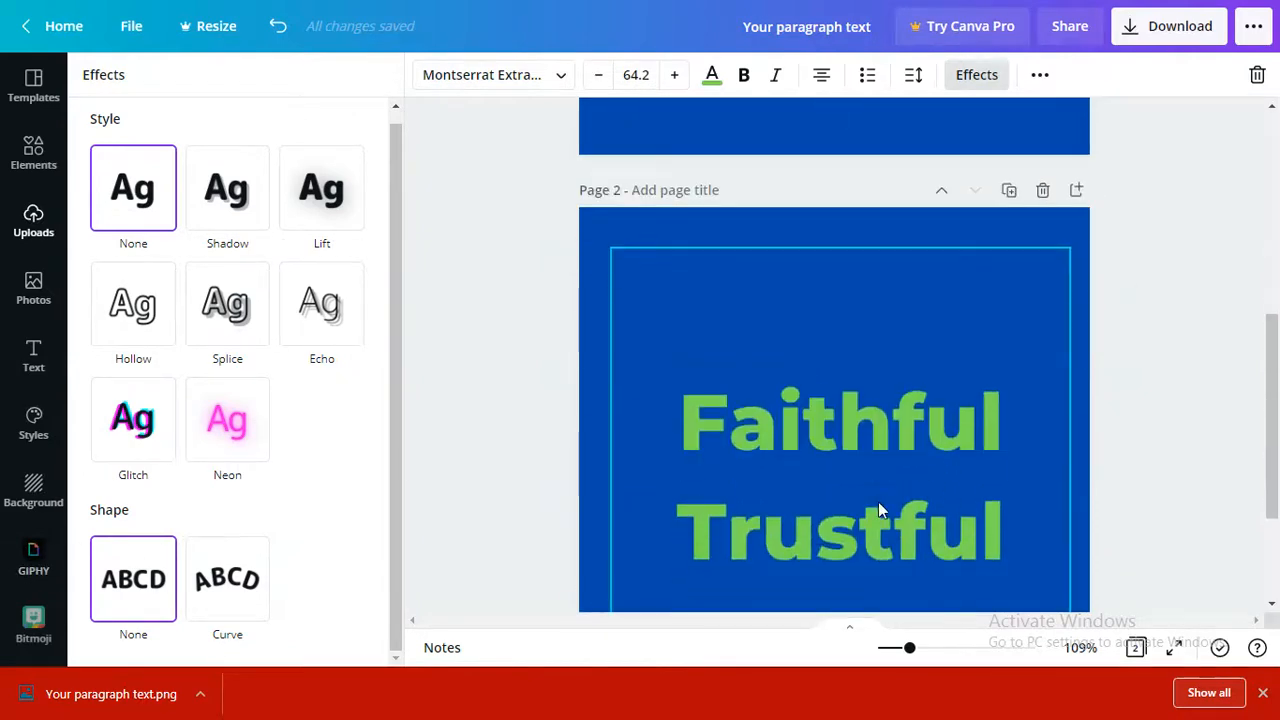
left_click(804, 370)
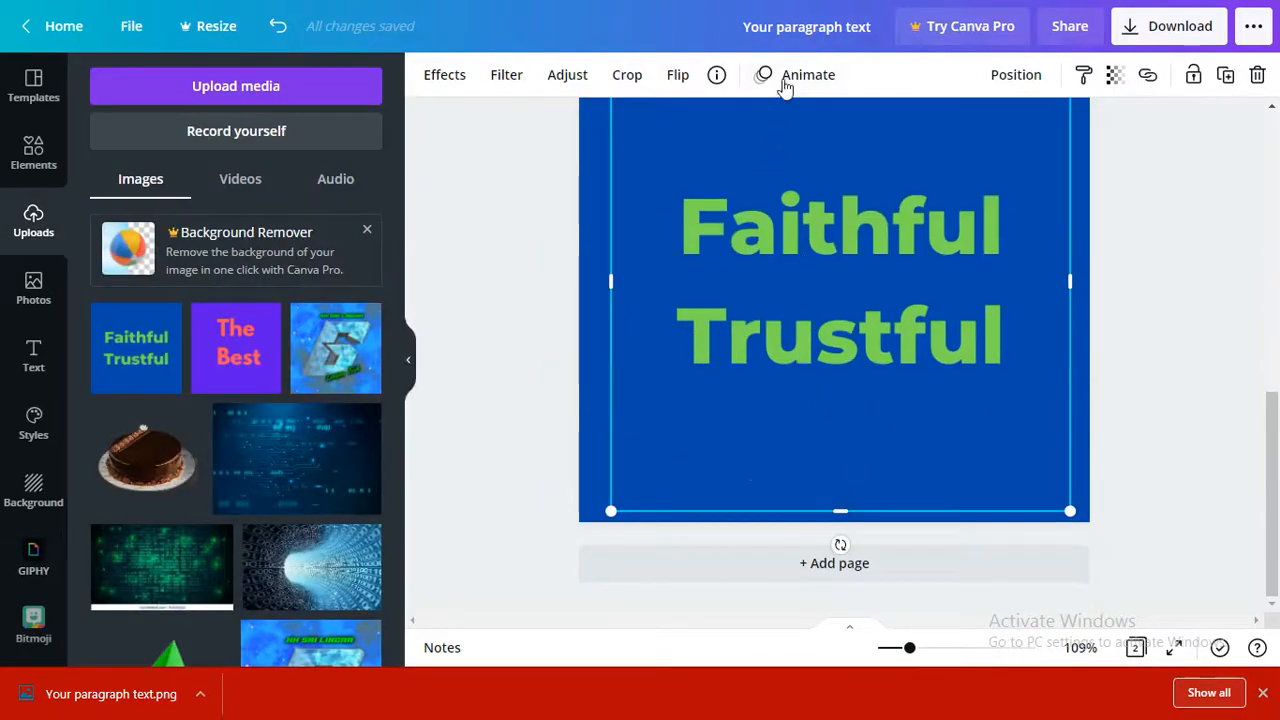
left_click(457, 74)
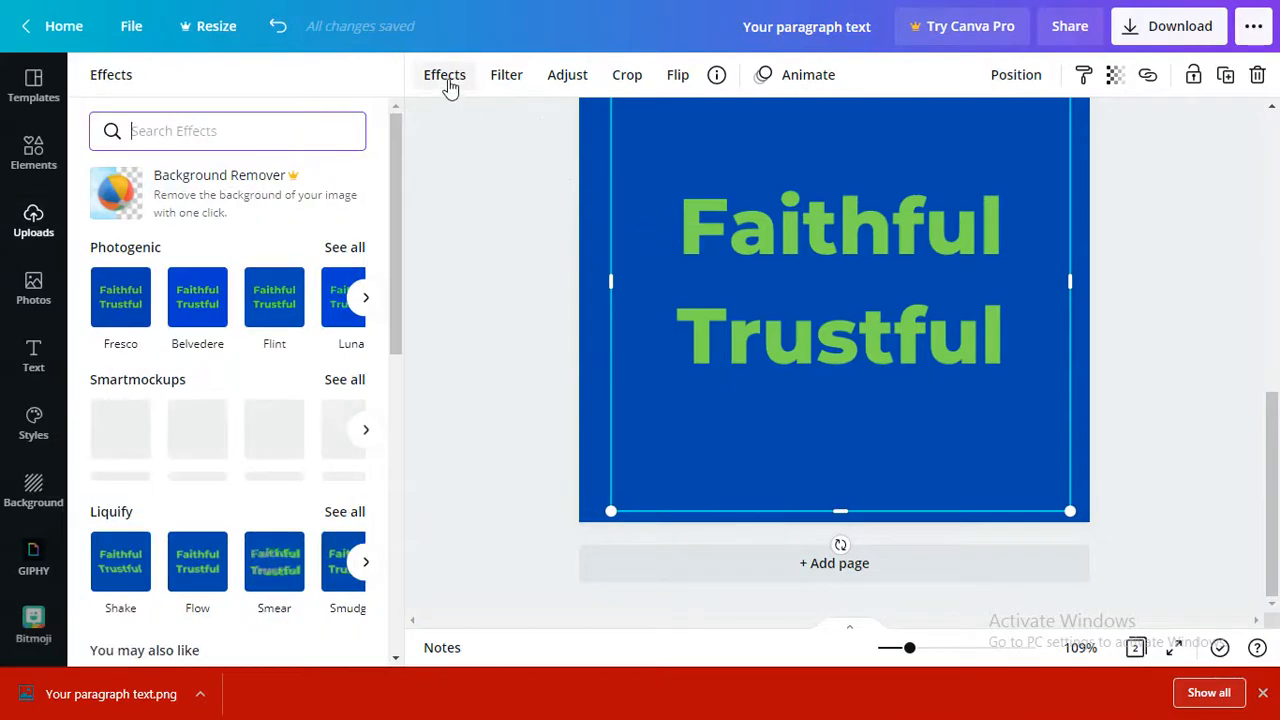
scroll(251, 534, "down", 3)
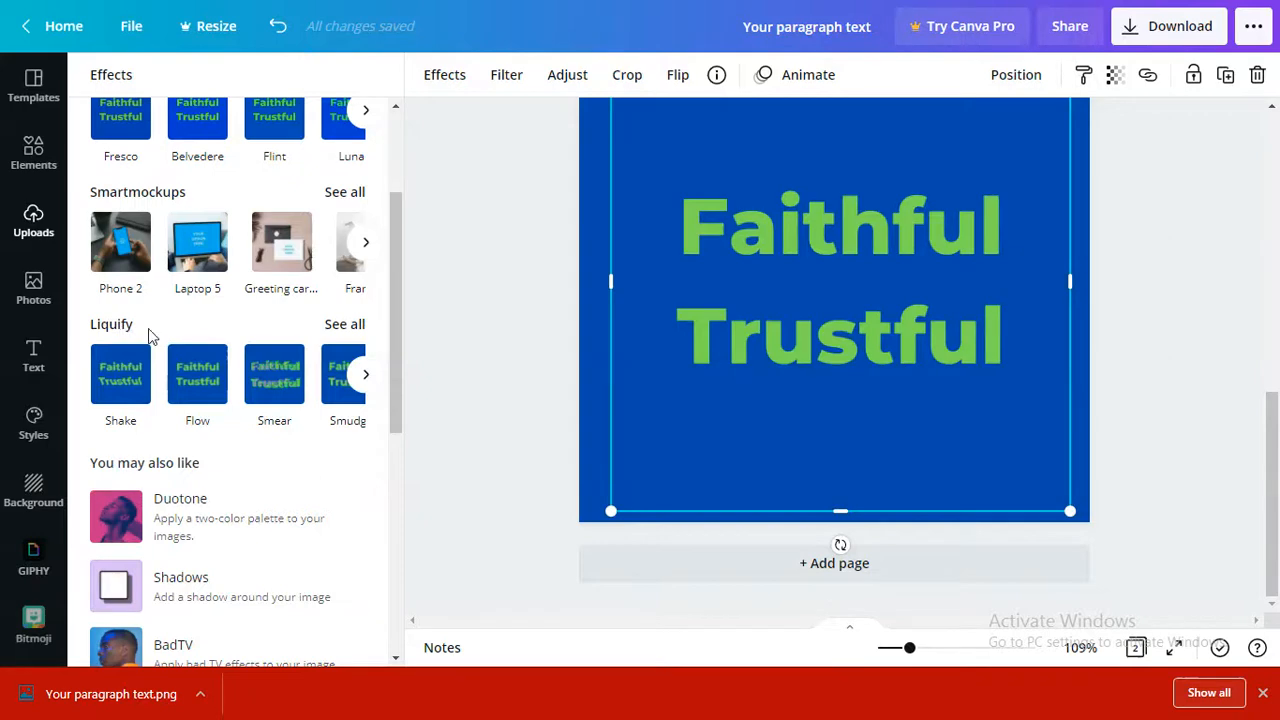
scroll(156, 345, "down", 5)
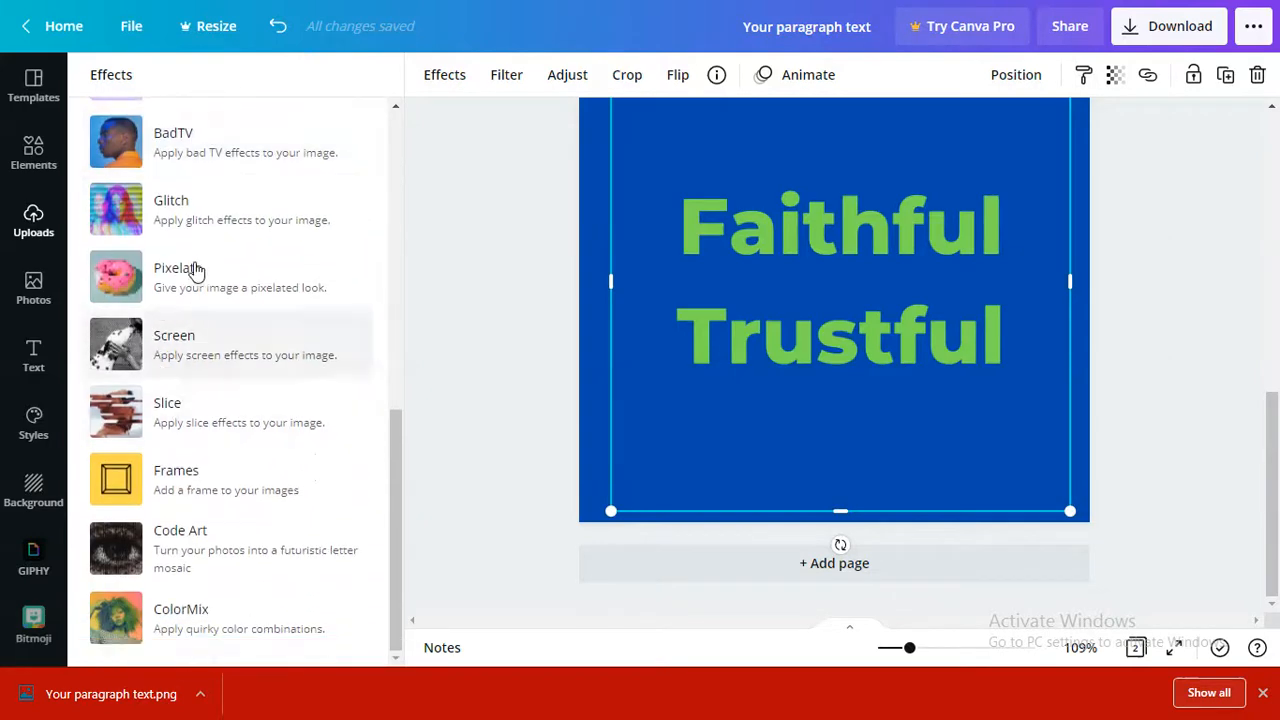
scroll(245, 350, "up", 3)
scroll(251, 362, "down", 3)
scroll(253, 365, "up", 8)
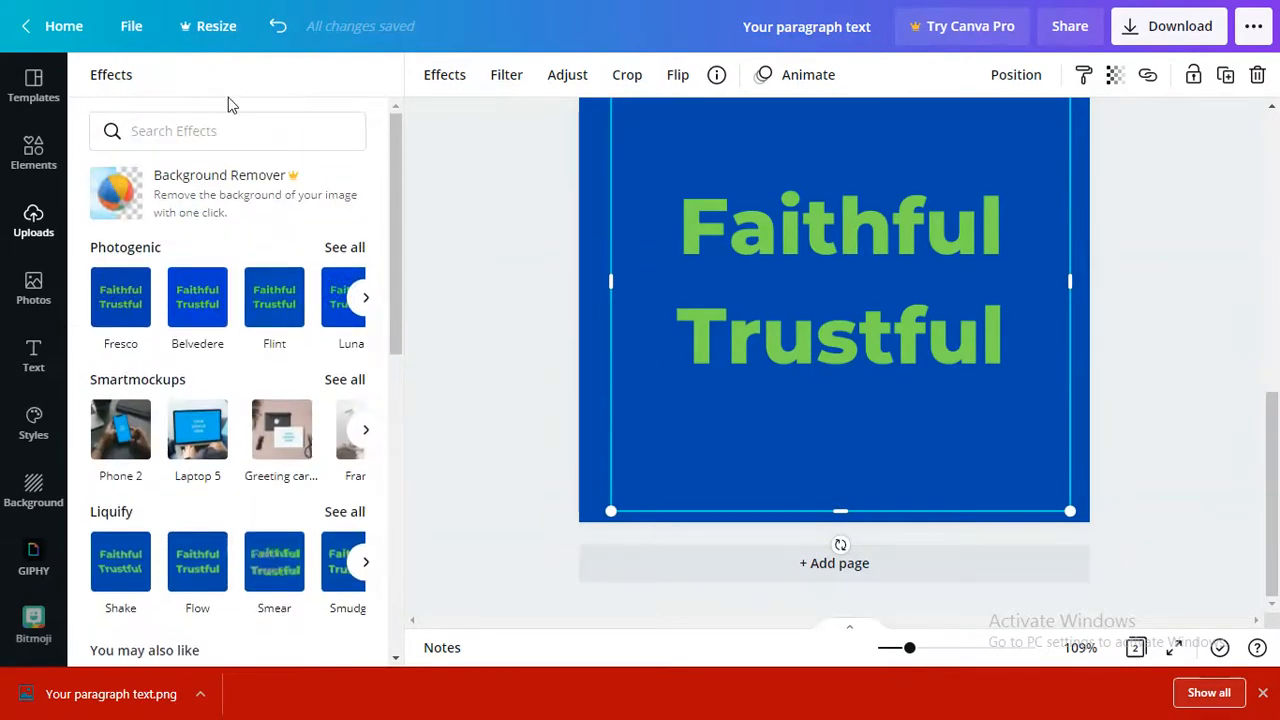
left_click(358, 512)
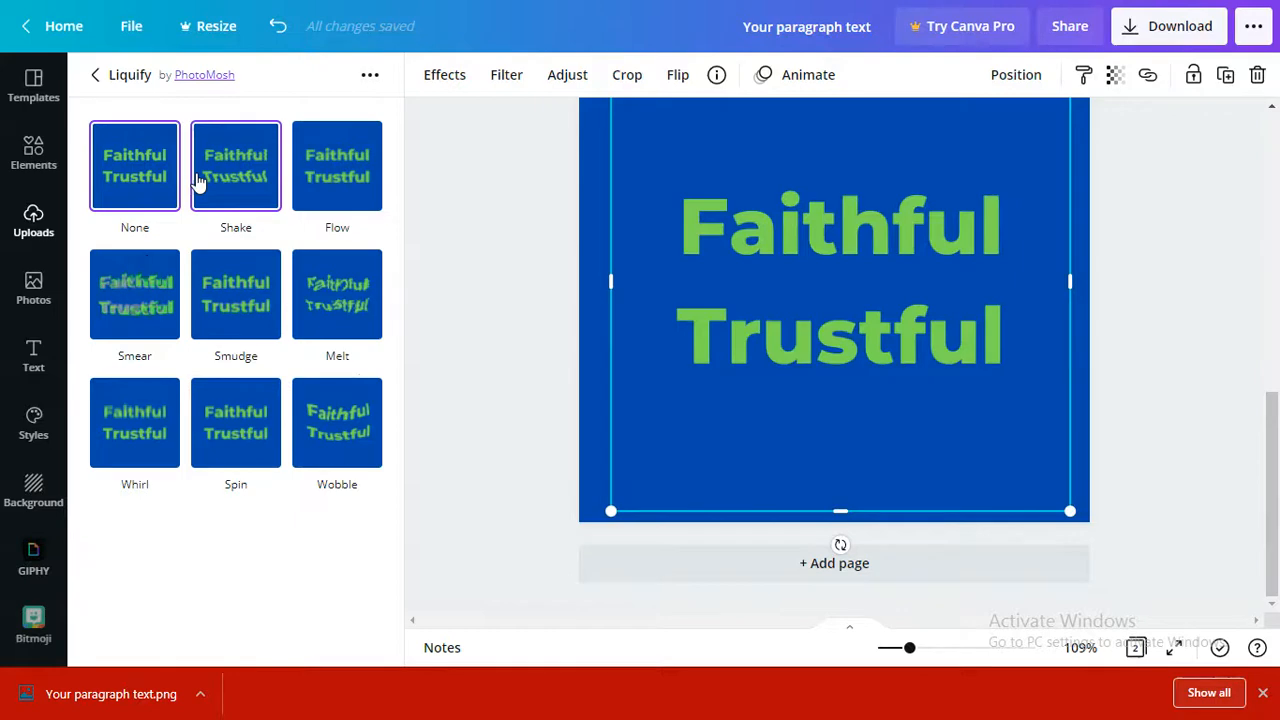
Step: Try the Shake, Flow, Melt, Smudge, Smear and Whirl effects on the logo image
left_click(265, 173)
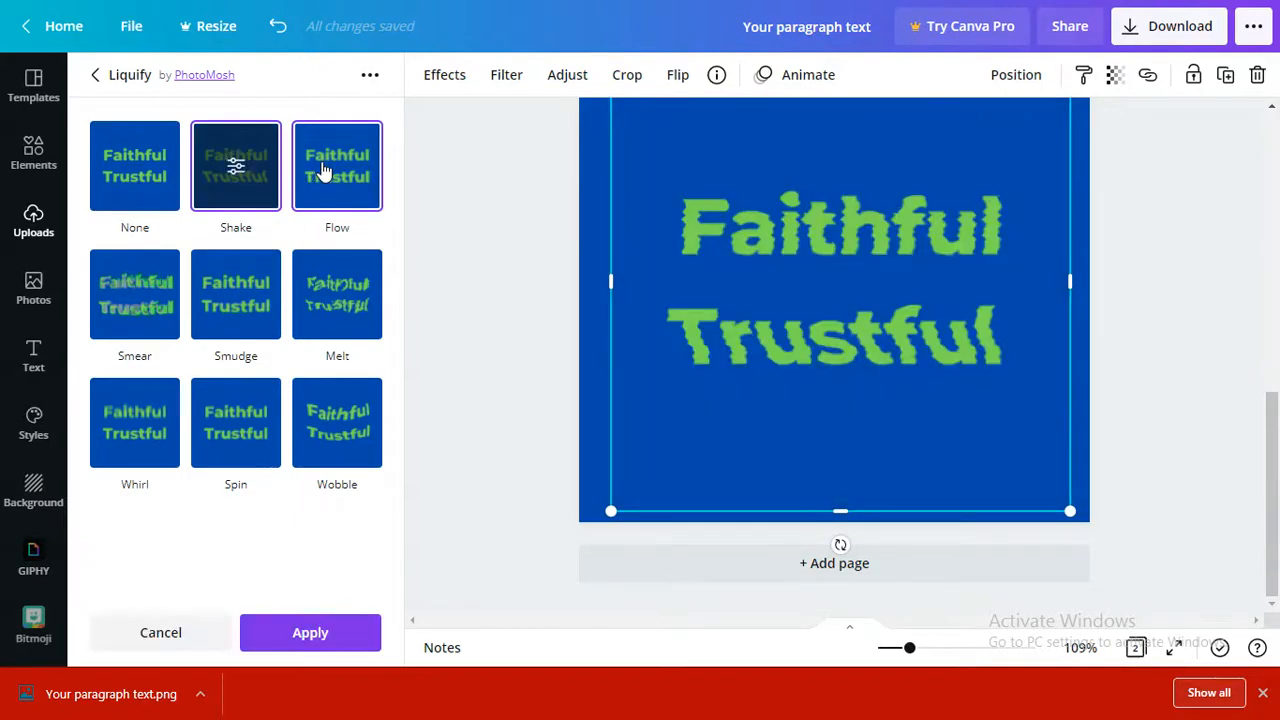
left_click(322, 173)
left_click(330, 287)
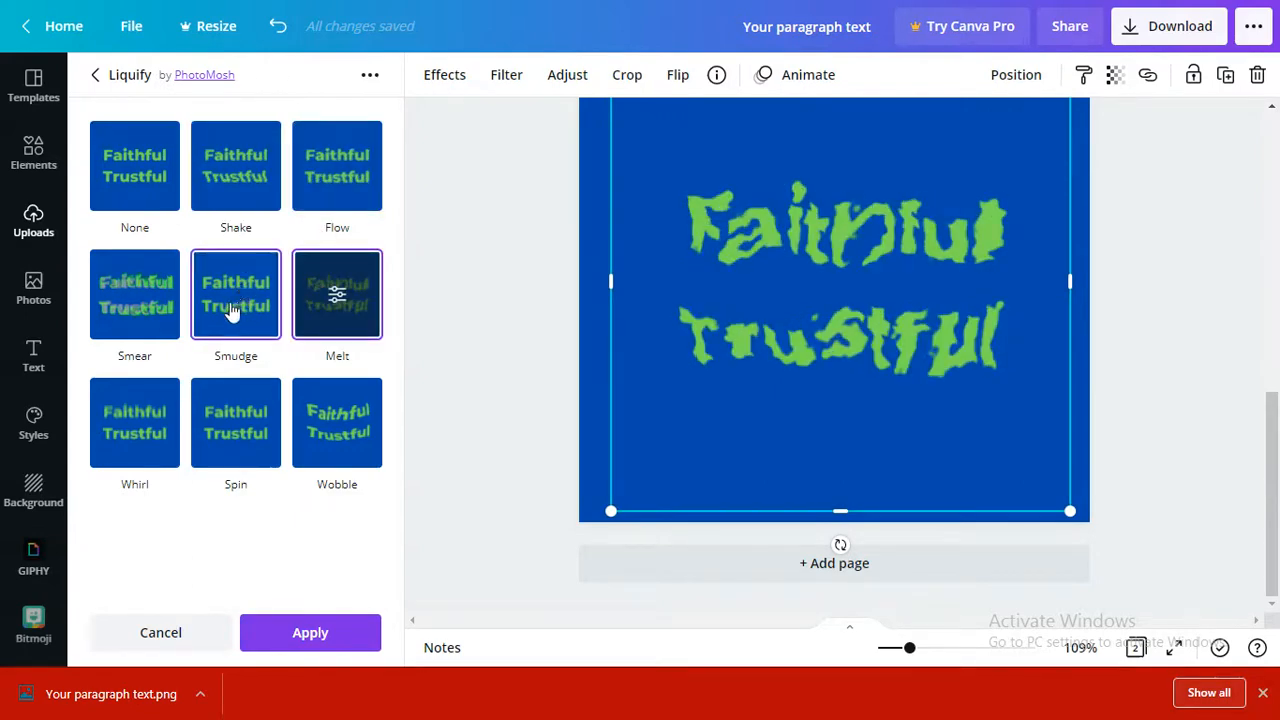
left_click(232, 312)
left_click(143, 334)
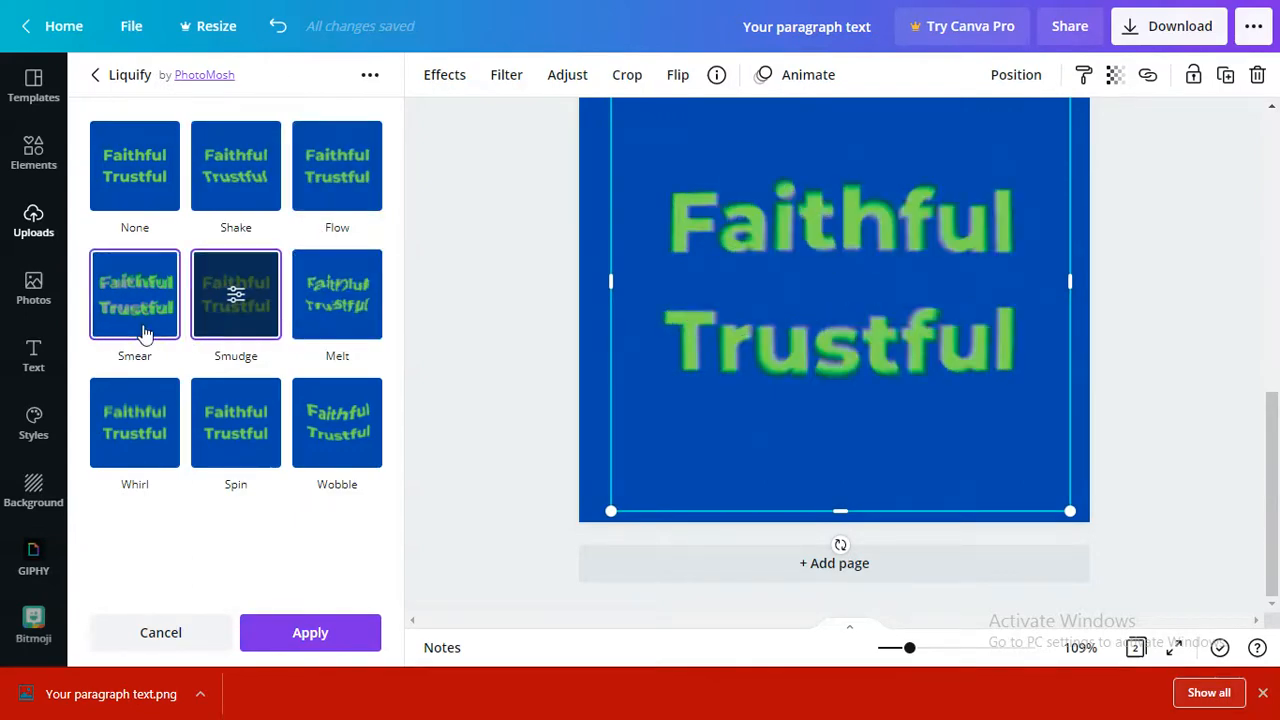
left_click(148, 407)
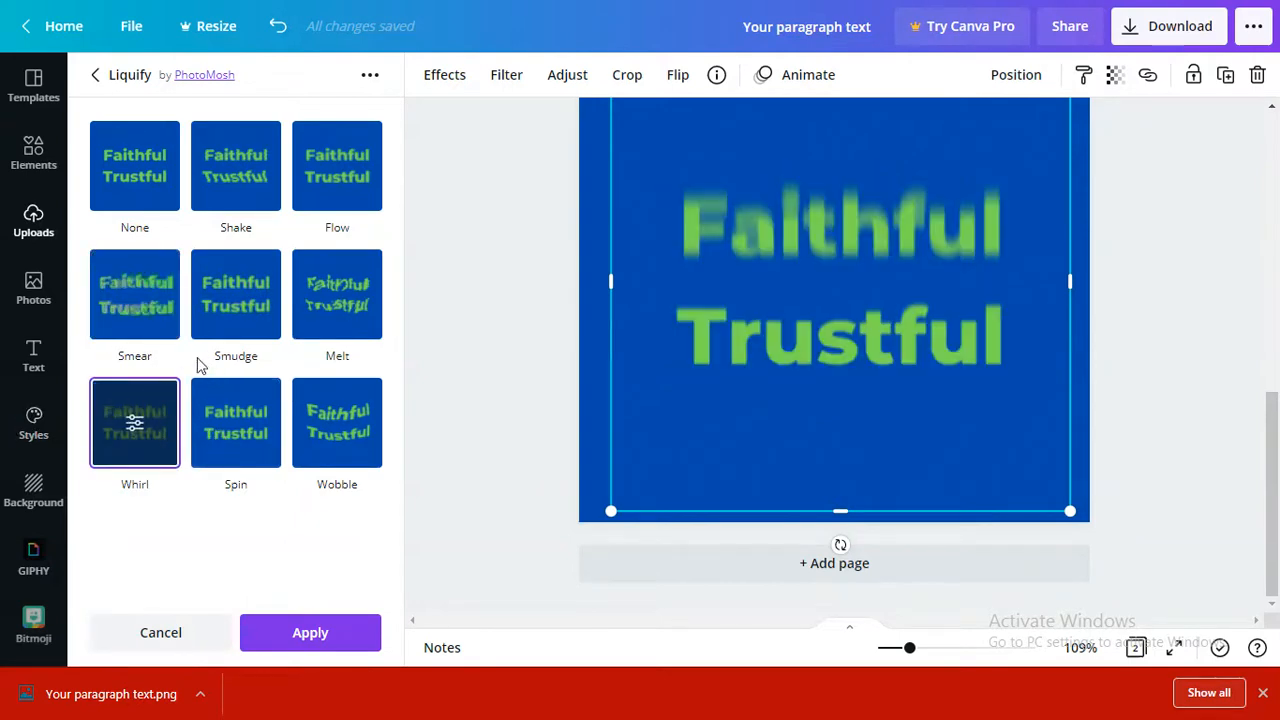
Step: Apply the Wobble Liquify effect to the logo image on page 2
left_click(352, 410)
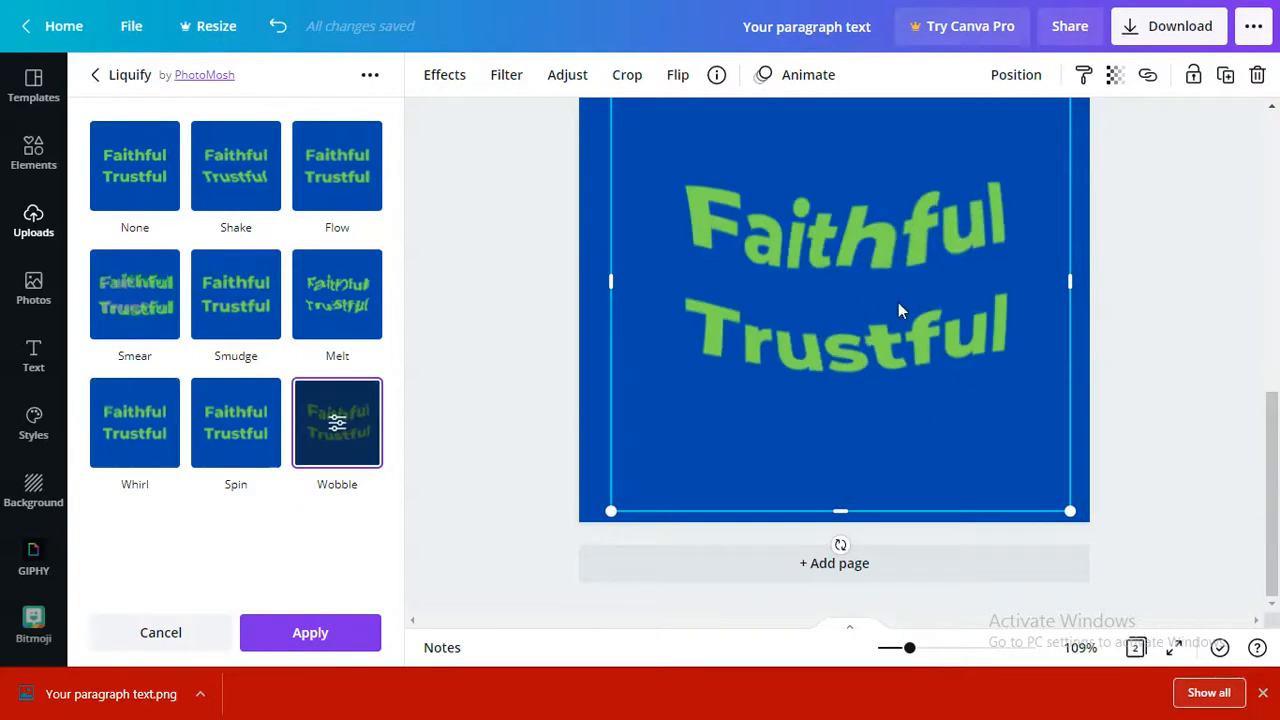
scroll(1130, 269, "up", 5)
scroll(1108, 320, "down", 5)
scroll(1107, 331, "up", 3)
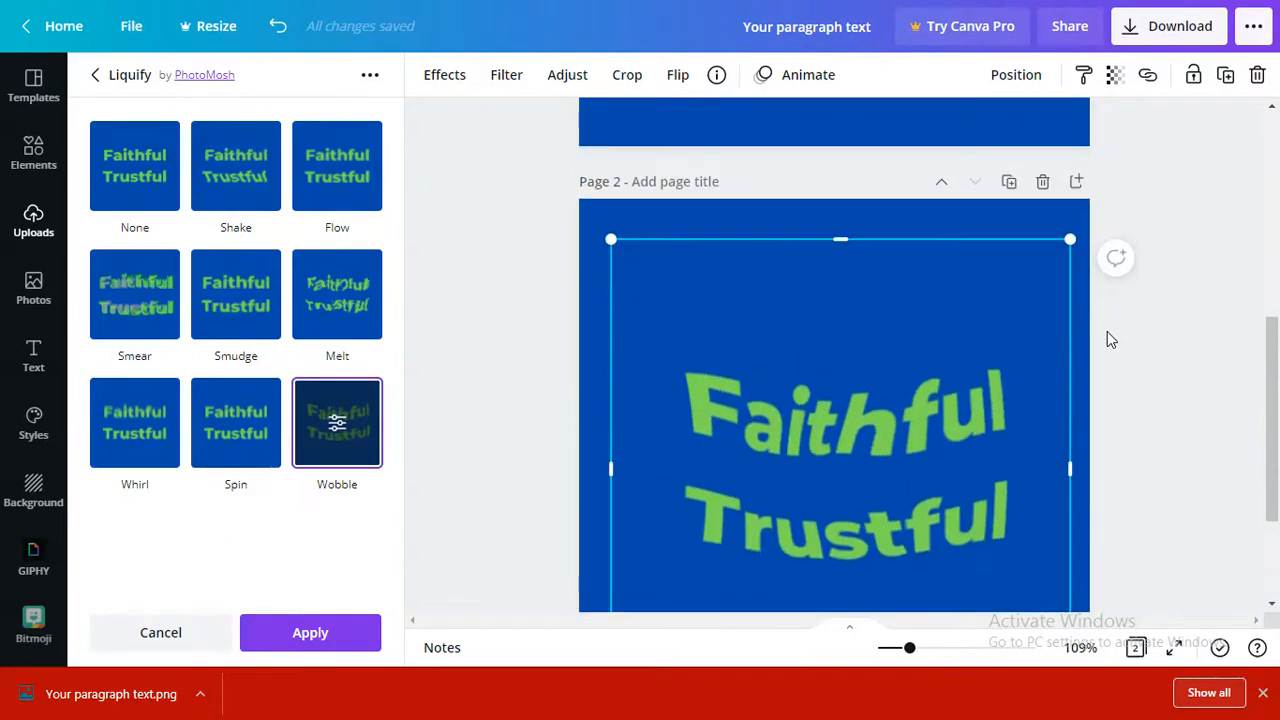
scroll(850, 560, "down", 3)
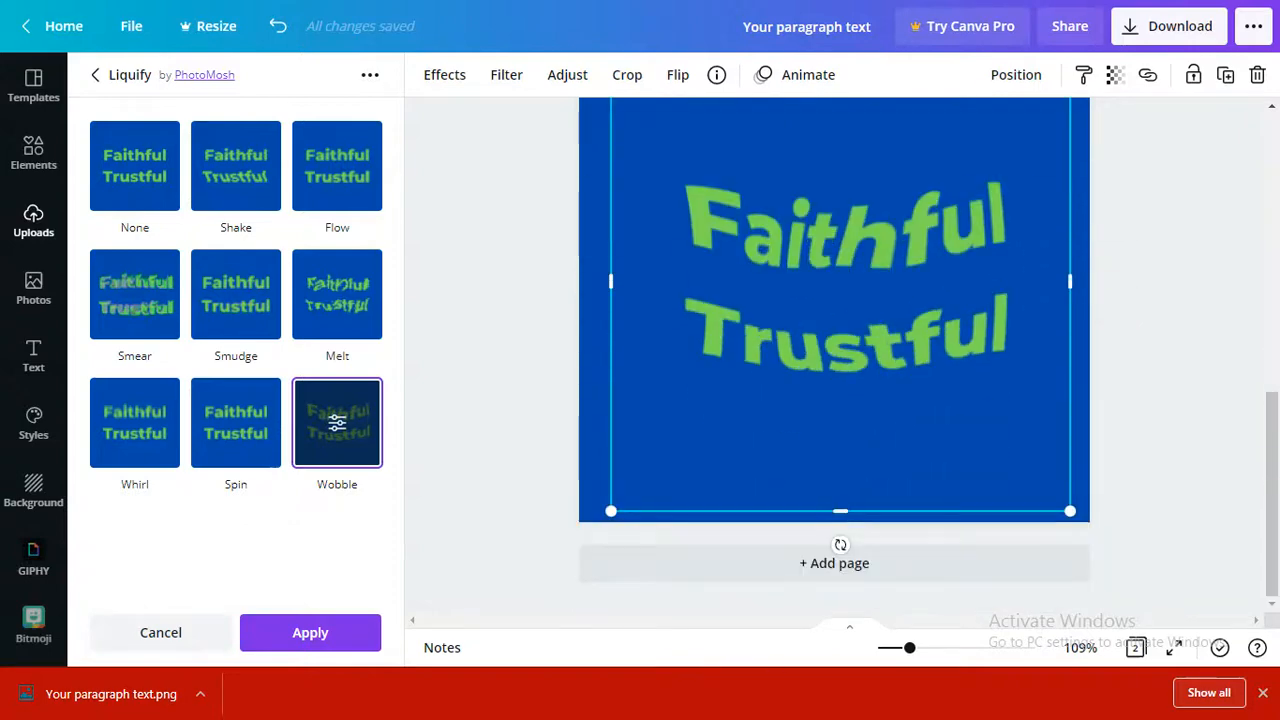
left_click(348, 630)
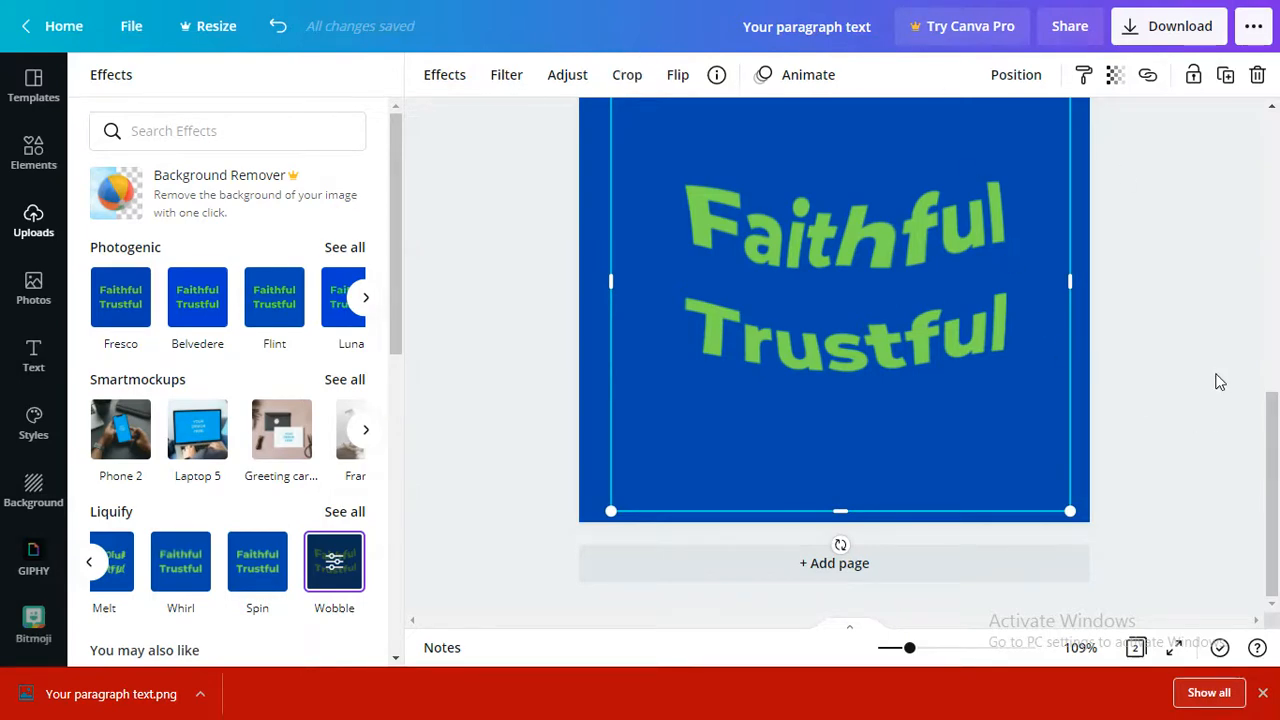
scroll(1219, 382, "up", 2)
key("F5")
scroll(1219, 382, "down", 2)
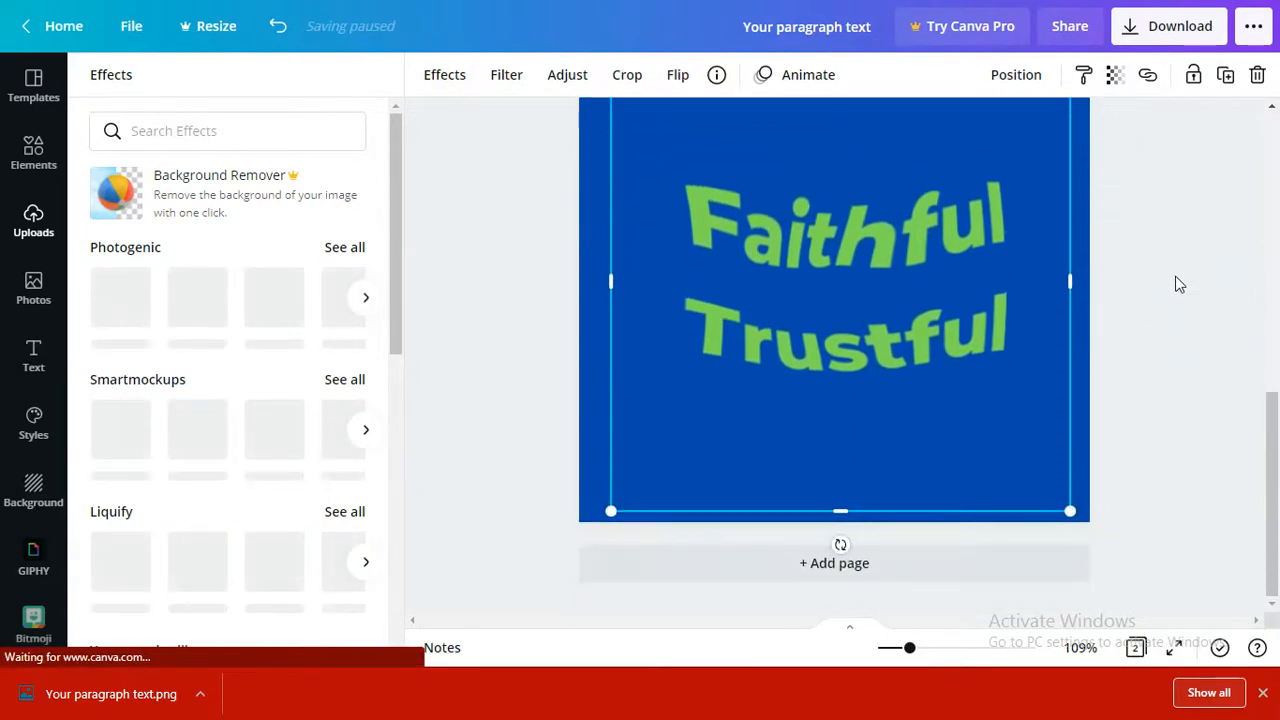
Step: Download only page 2 as a PNG and save it to New Volume (F:) as "Your paragraph text (1)"
left_click(1130, 27)
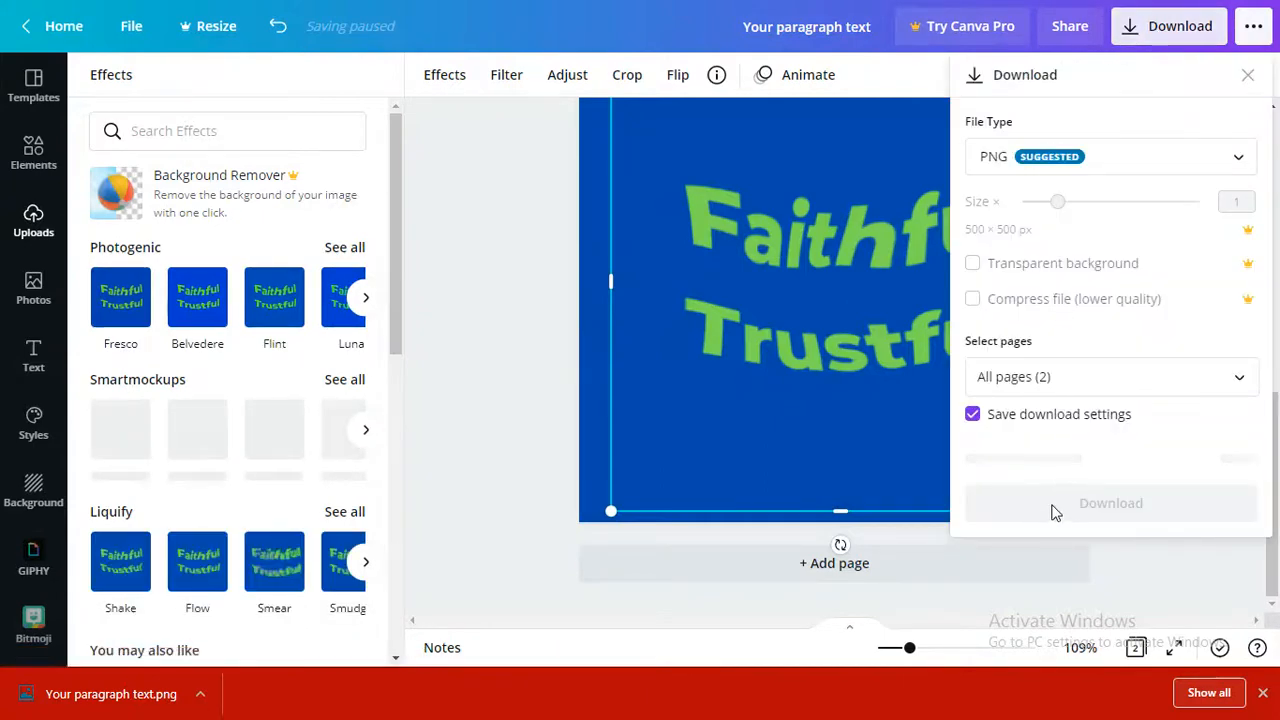
left_click(1046, 376)
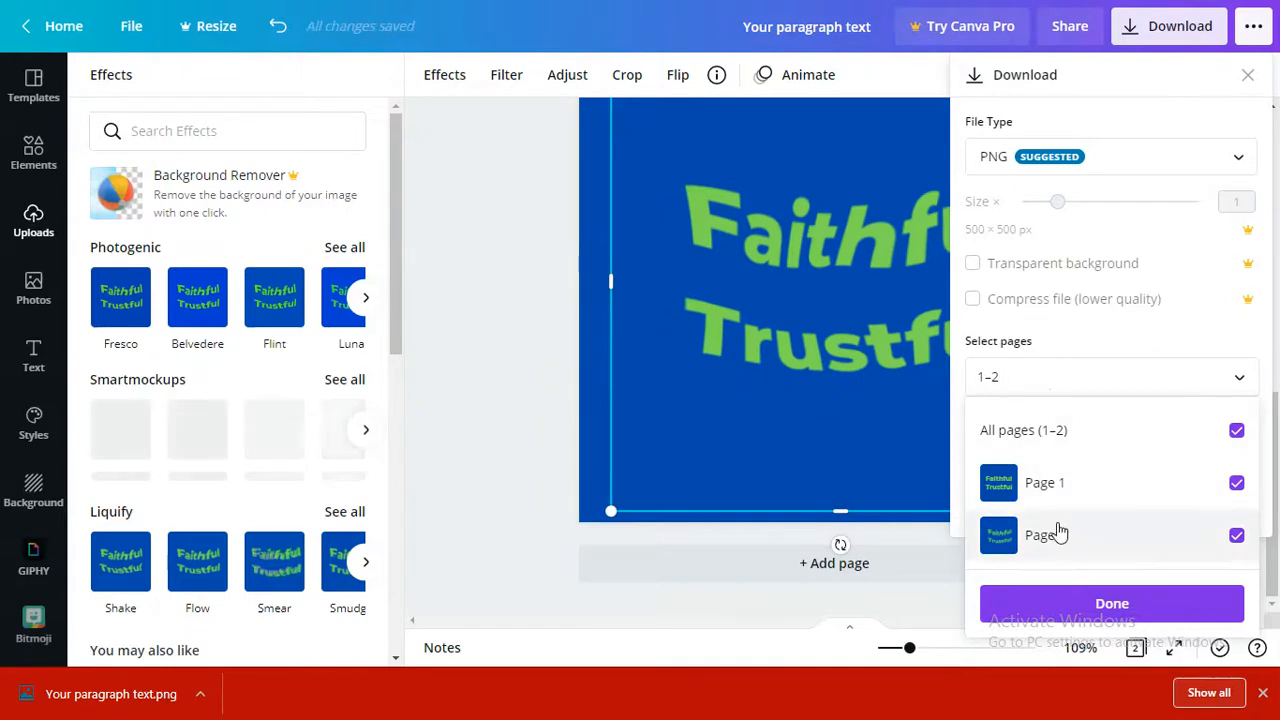
left_click(1008, 541)
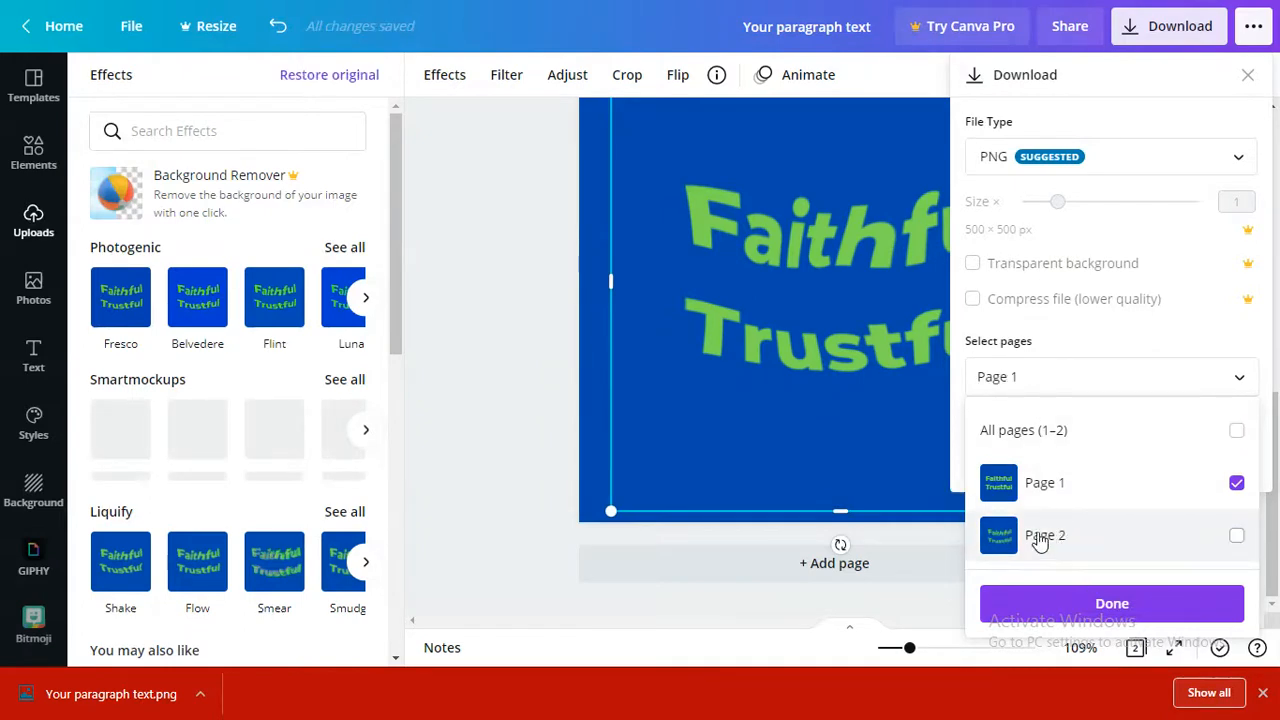
left_click(1237, 538)
left_click(1237, 483)
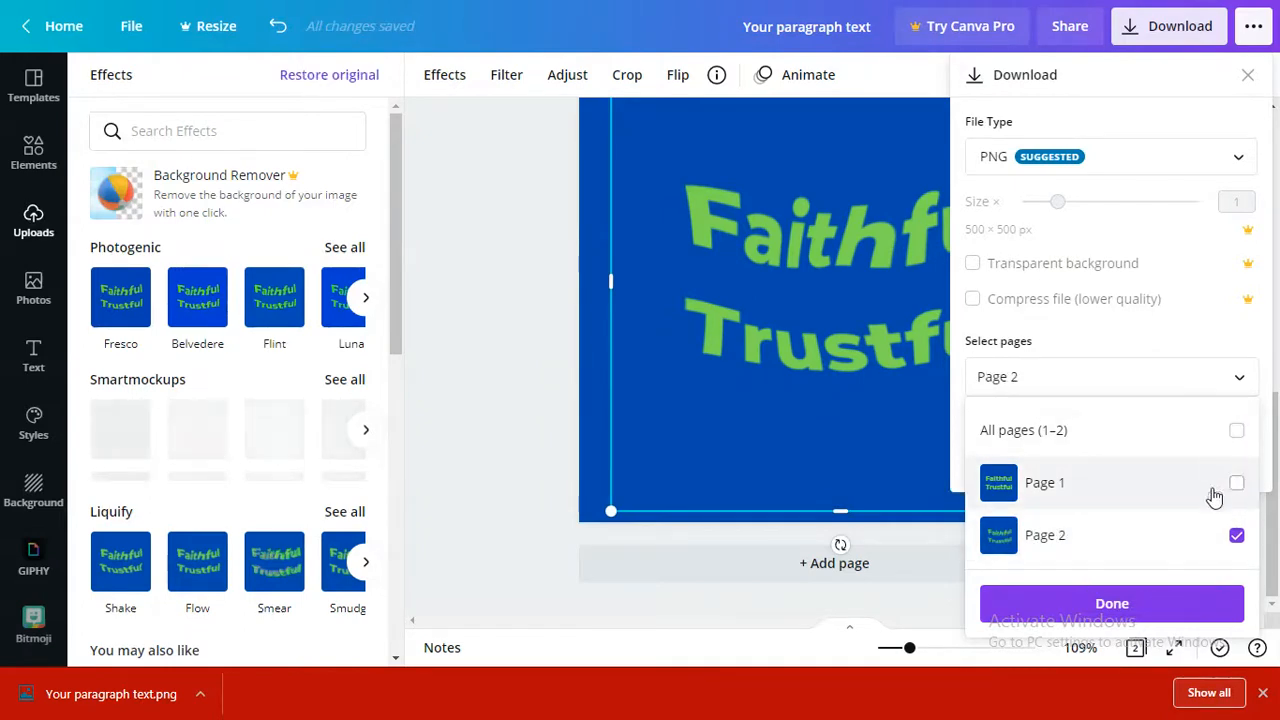
left_click(1125, 368)
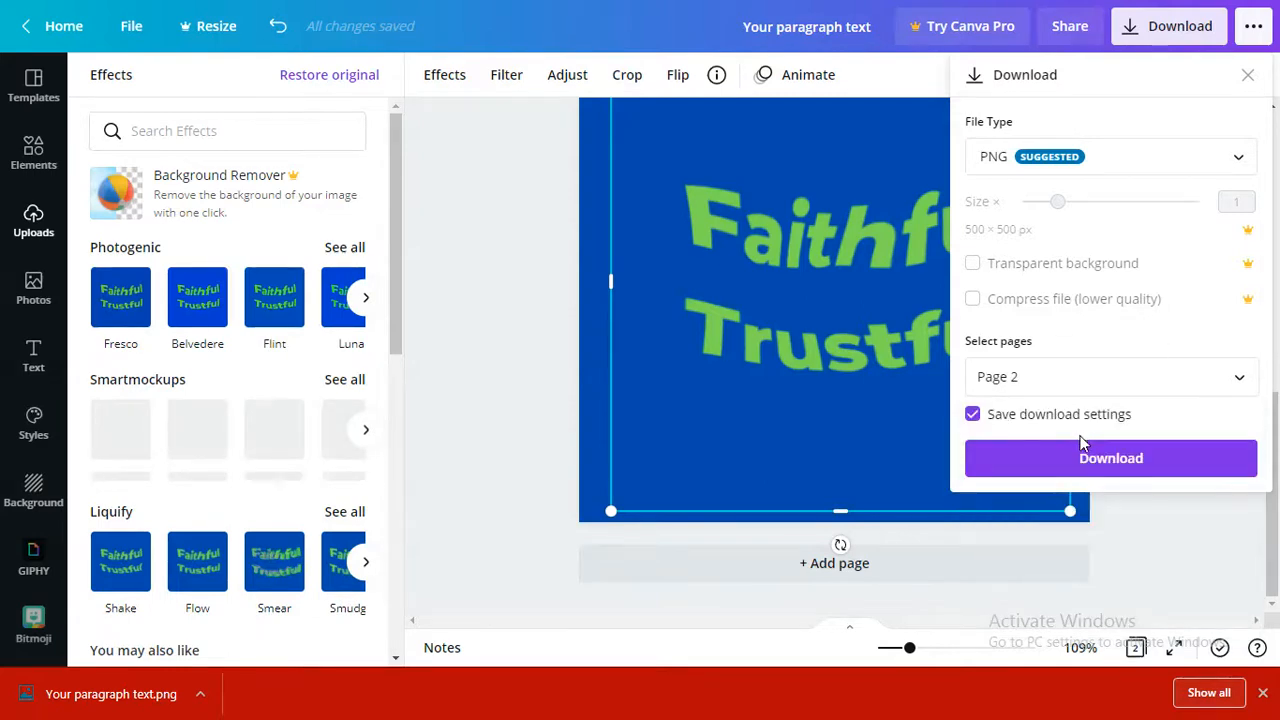
left_click(1085, 380)
left_click(1085, 368)
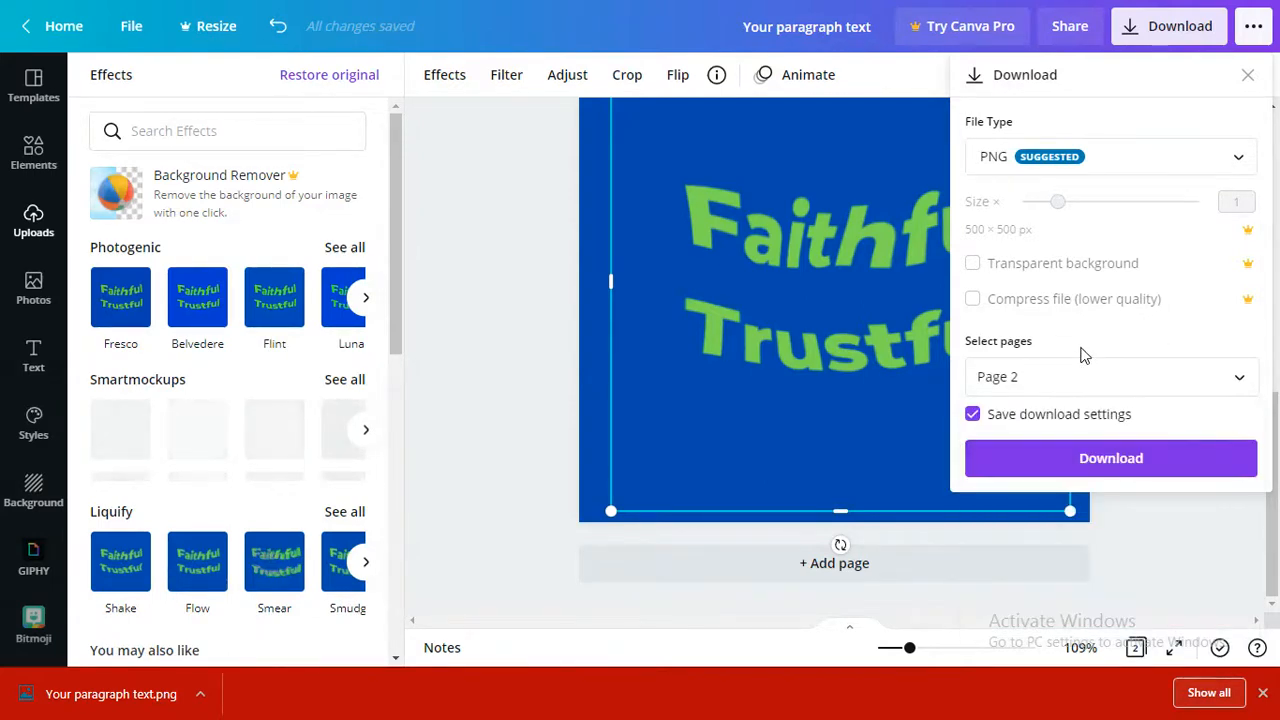
left_click(1088, 462)
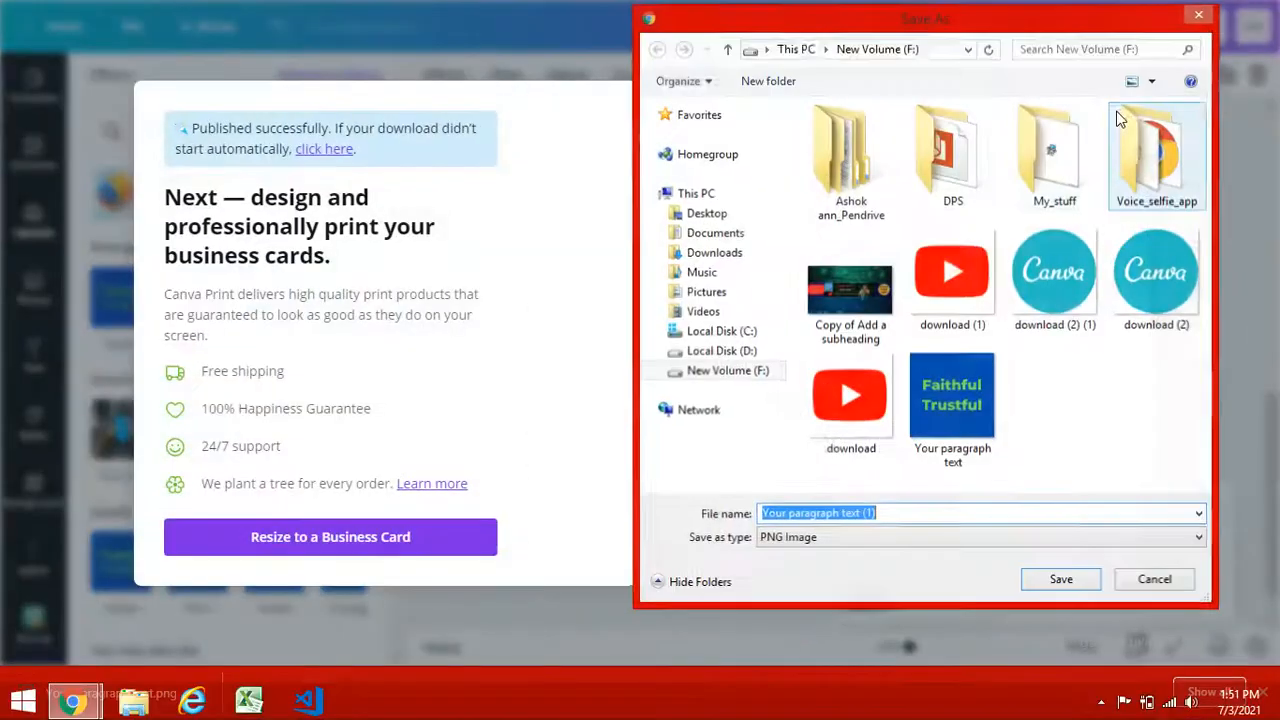
left_click(1060, 581)
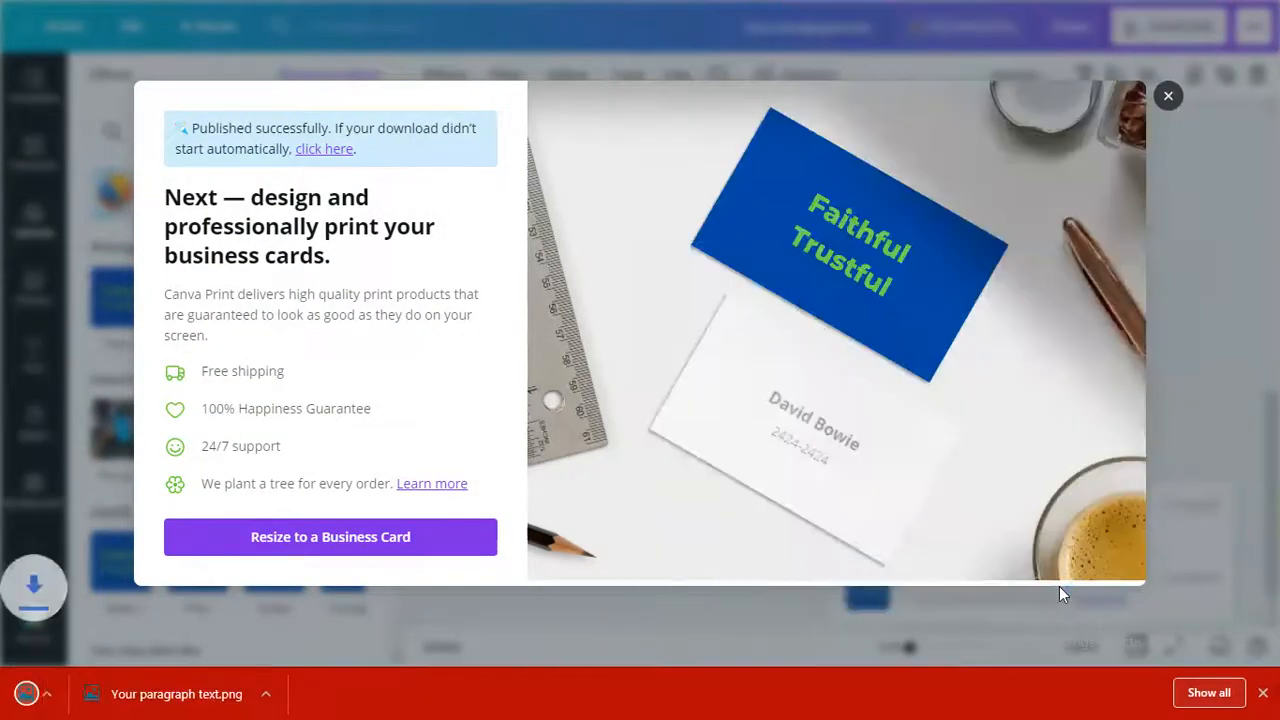
Step: Leave full screen, open YouTube in a new browser tab and go to the signed-in account's own channel page
key("F11")
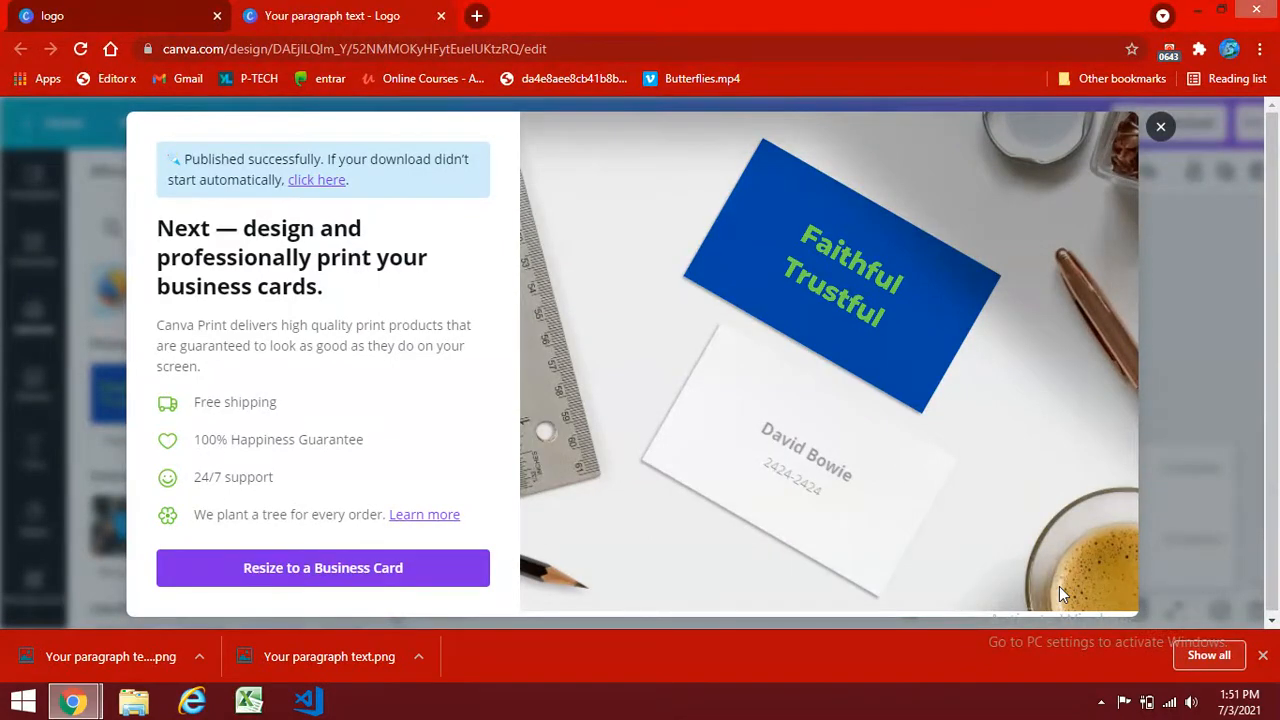
key("ctrl+t")
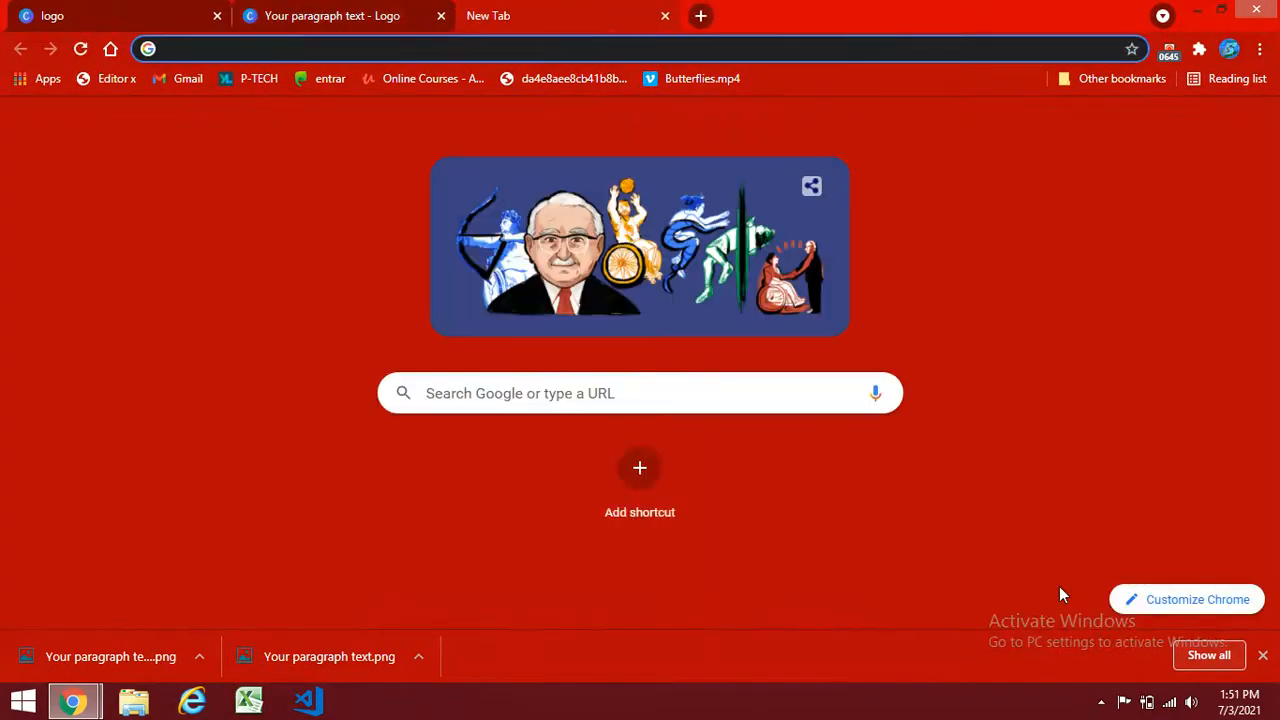
type("youtube")
key("Return")
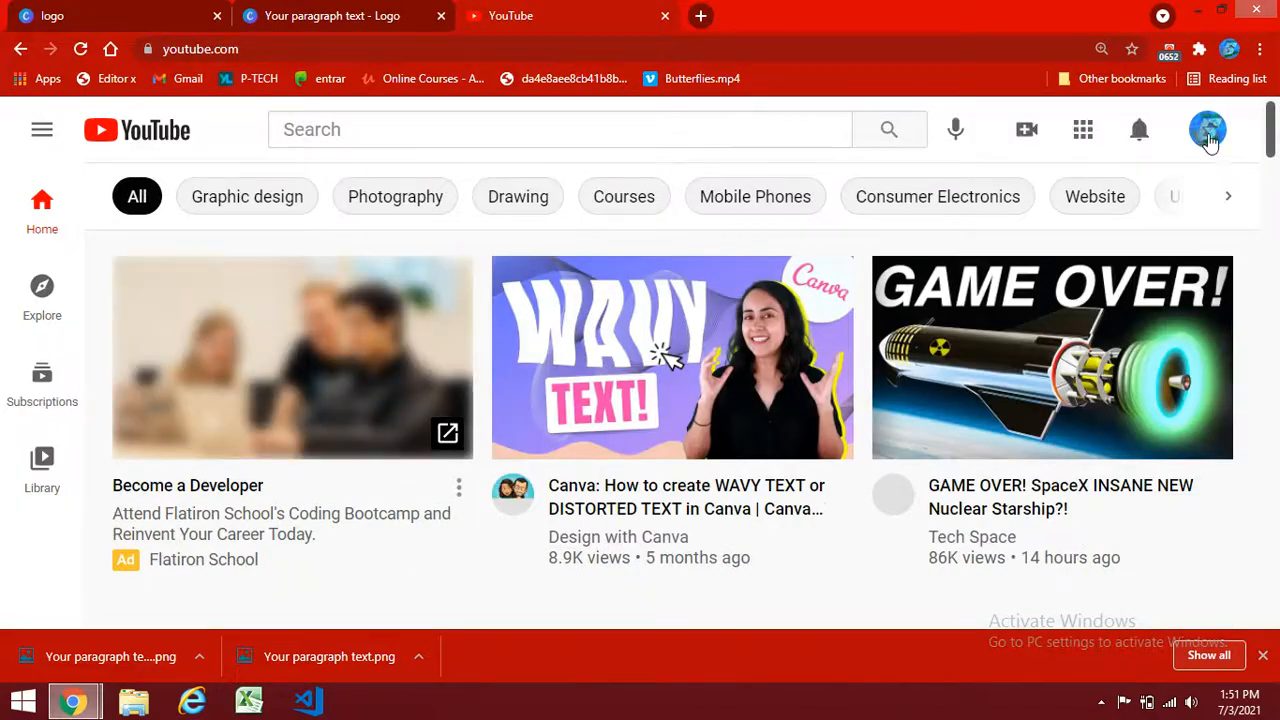
left_click(1210, 140)
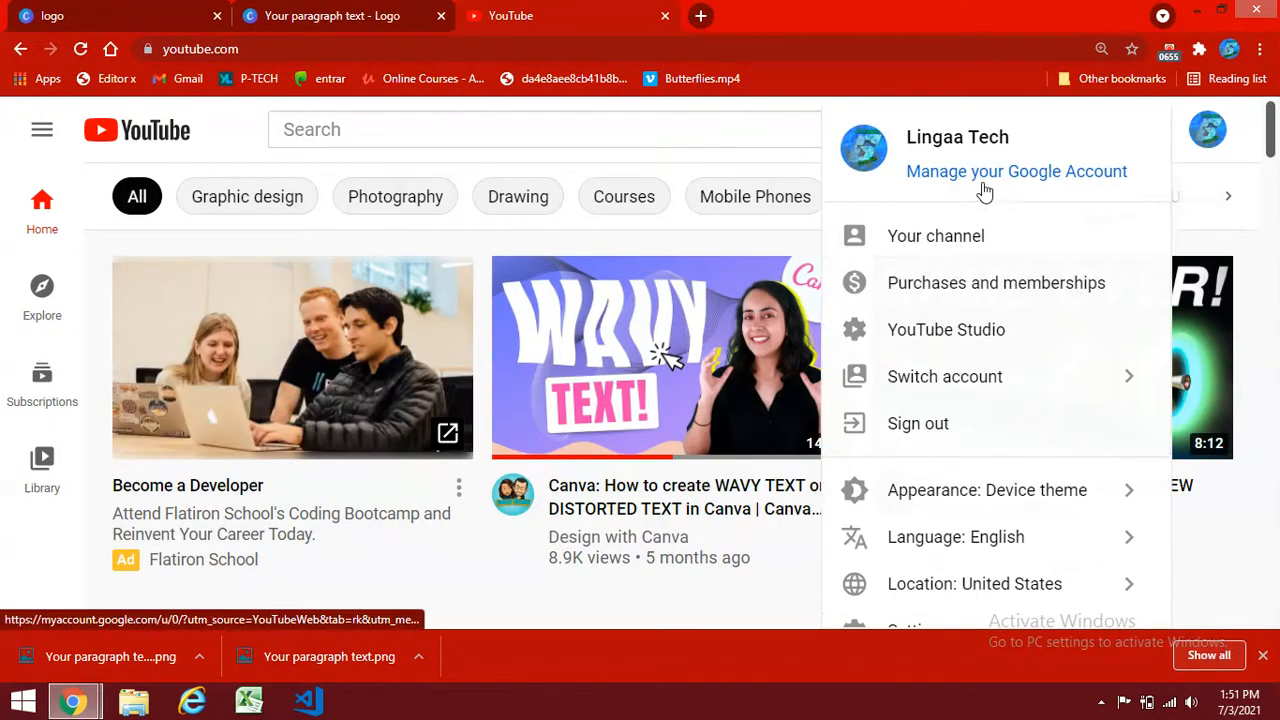
left_click(950, 245)
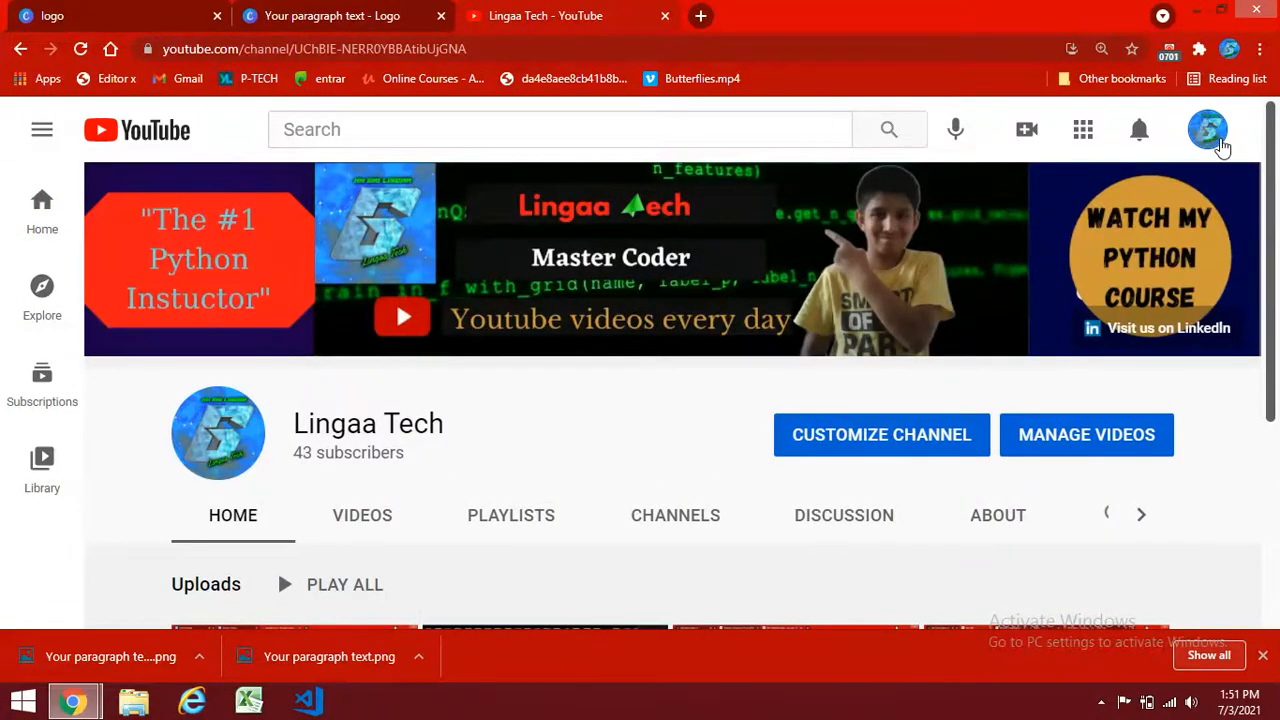
Step: Open the channel's profile picture editing page in YouTube Studio and dismiss the browser's downloads bar
left_click(1205, 132)
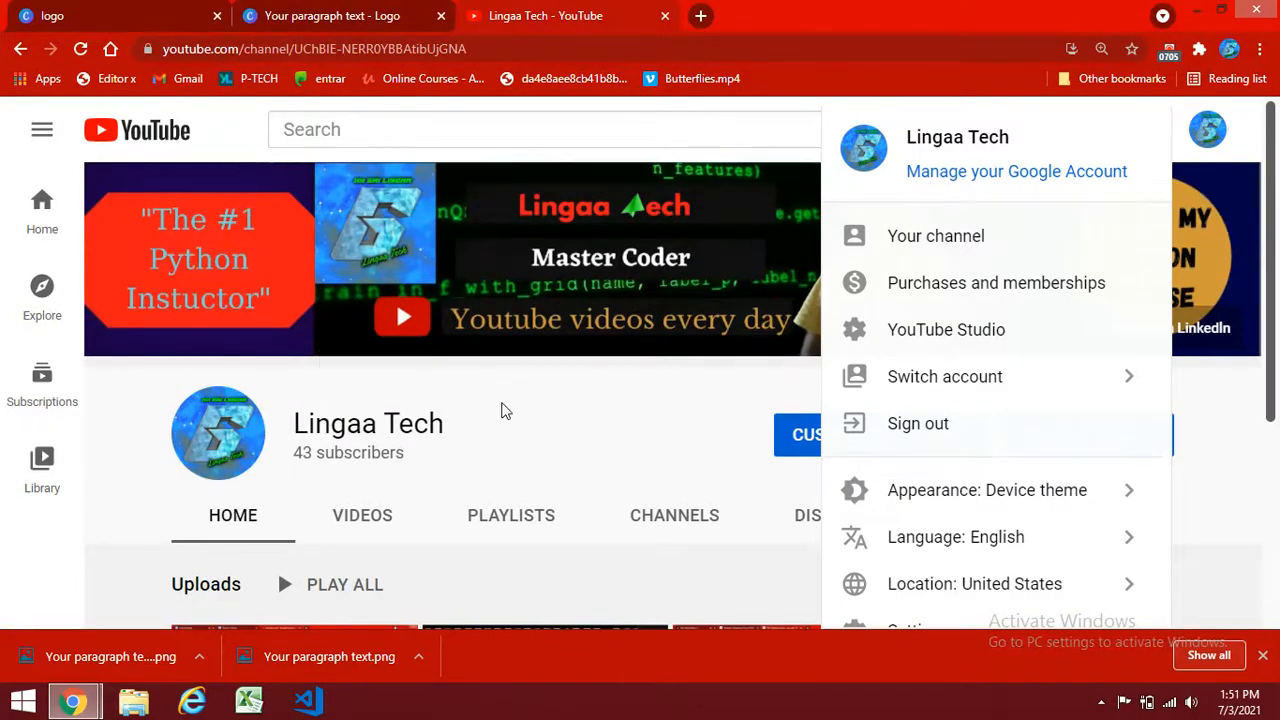
left_click(195, 432)
left_click(210, 440)
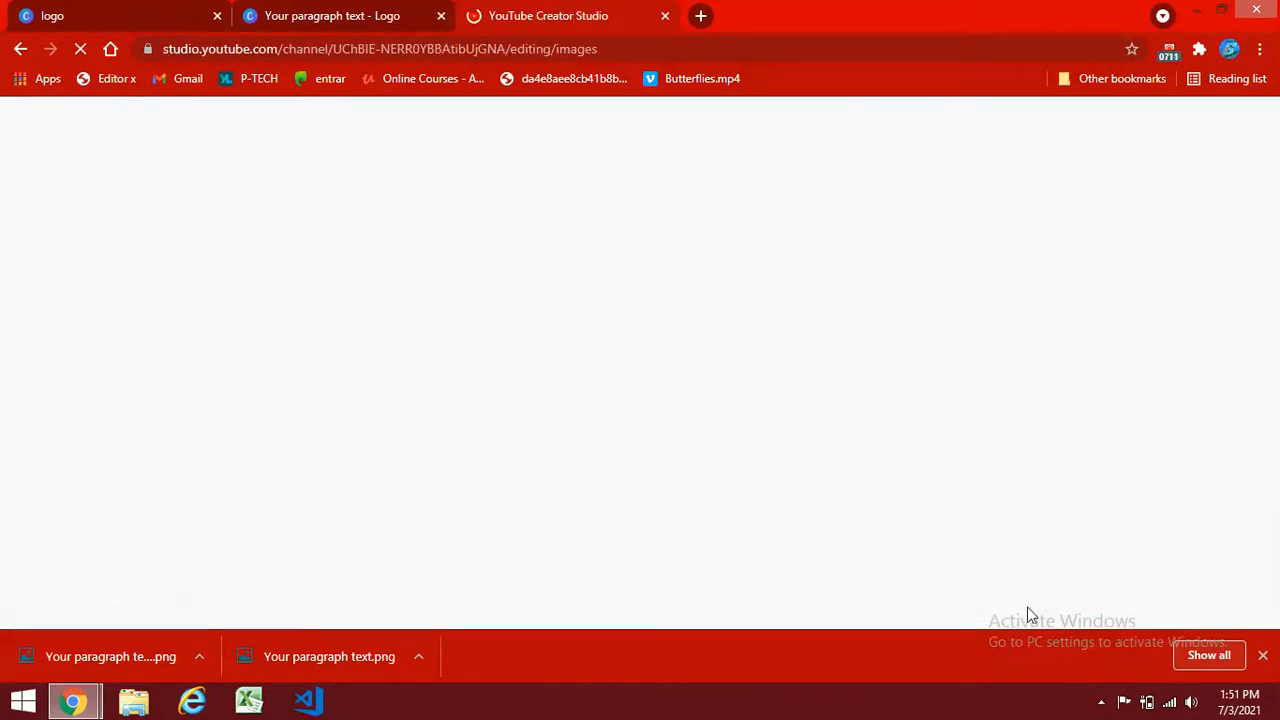
left_click(1262, 655)
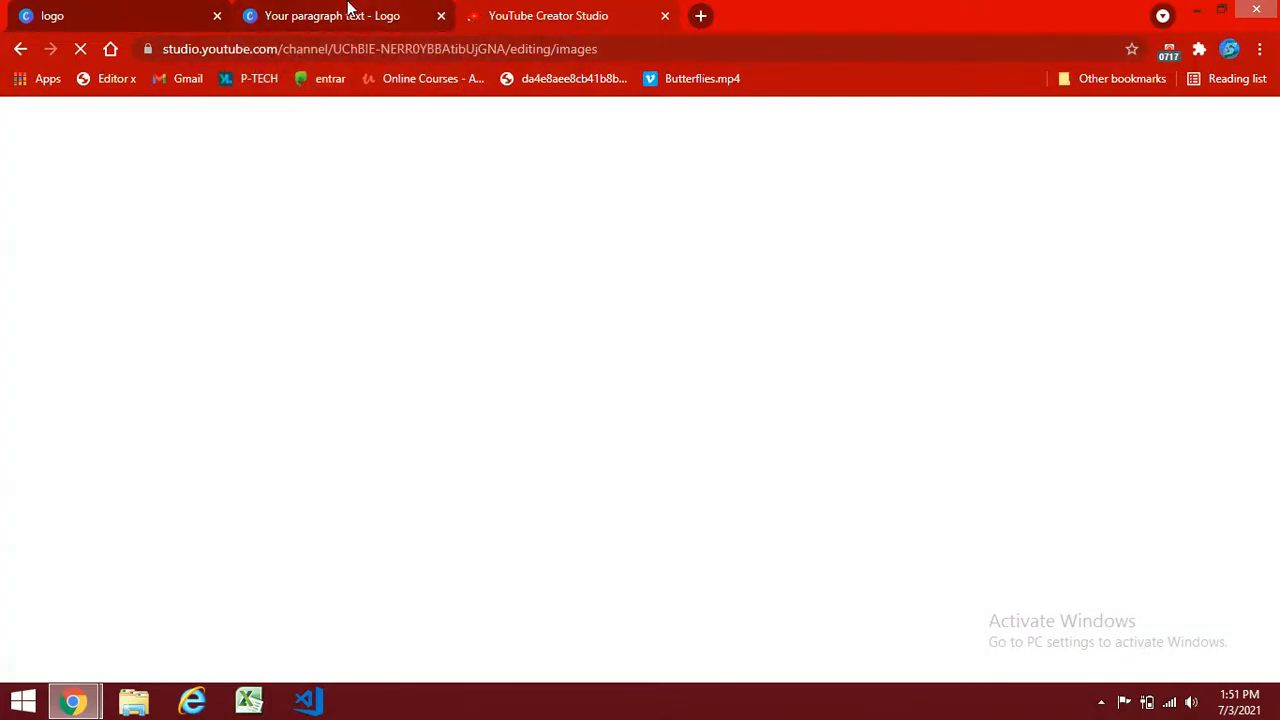
Step: Return to the Canva logo design, close the YouTube Studio tab and dismiss the business card printing offer
left_click(349, 10)
middle_click(537, 12)
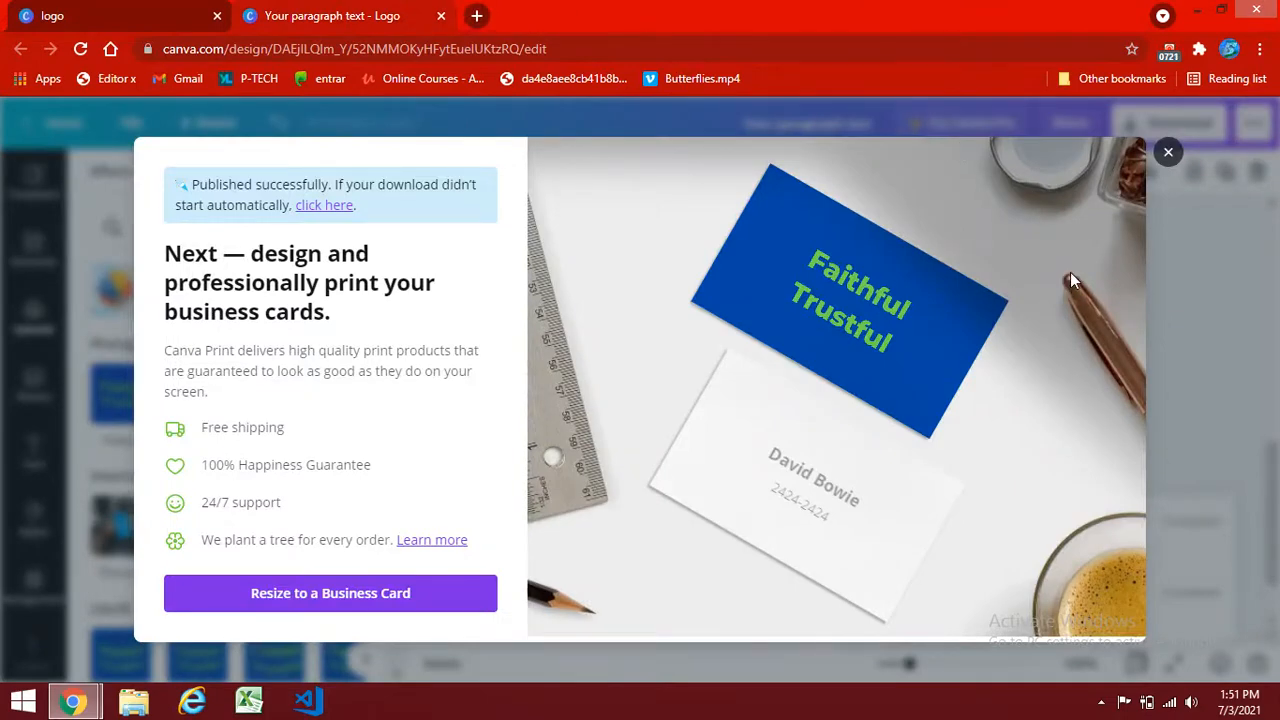
left_click(1168, 152)
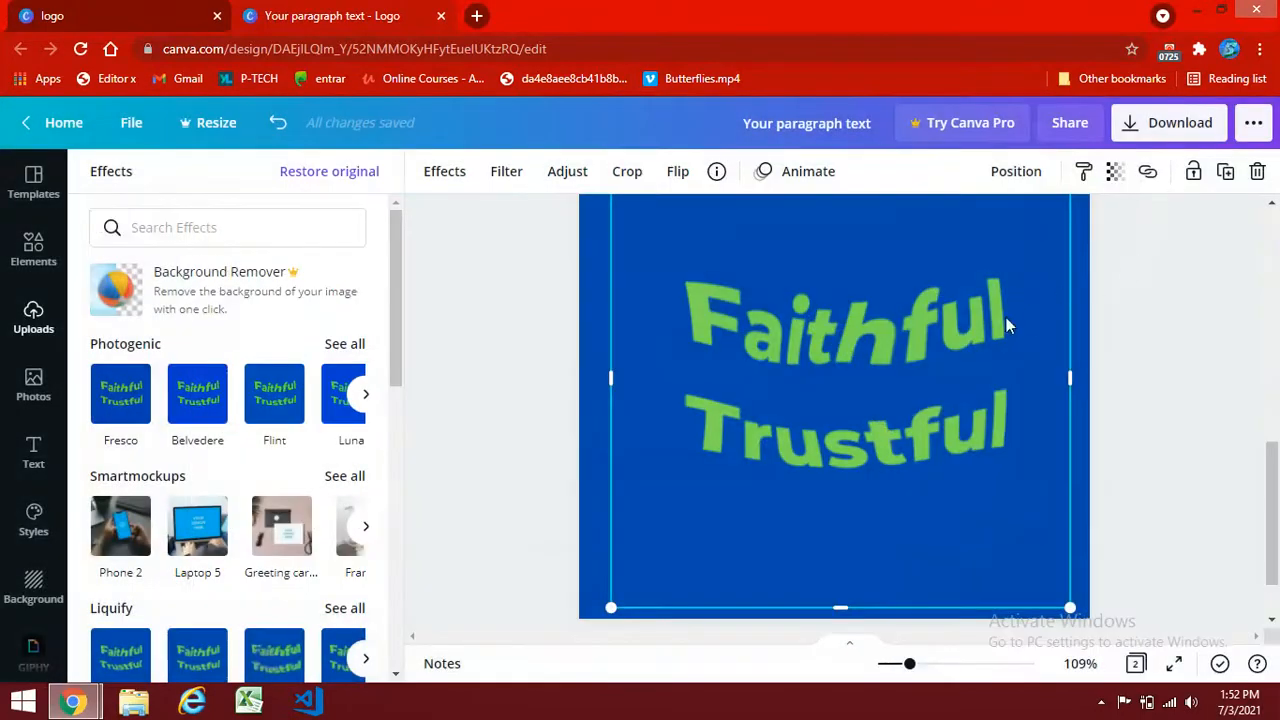
Step: Nudge the distorted logo image on page 2 slightly up and to the left, then deselect it
mouse_move(922, 350)
left_mouse_down()
mouse_move(894, 337)
mouse_move(913, 338)
left_mouse_up()
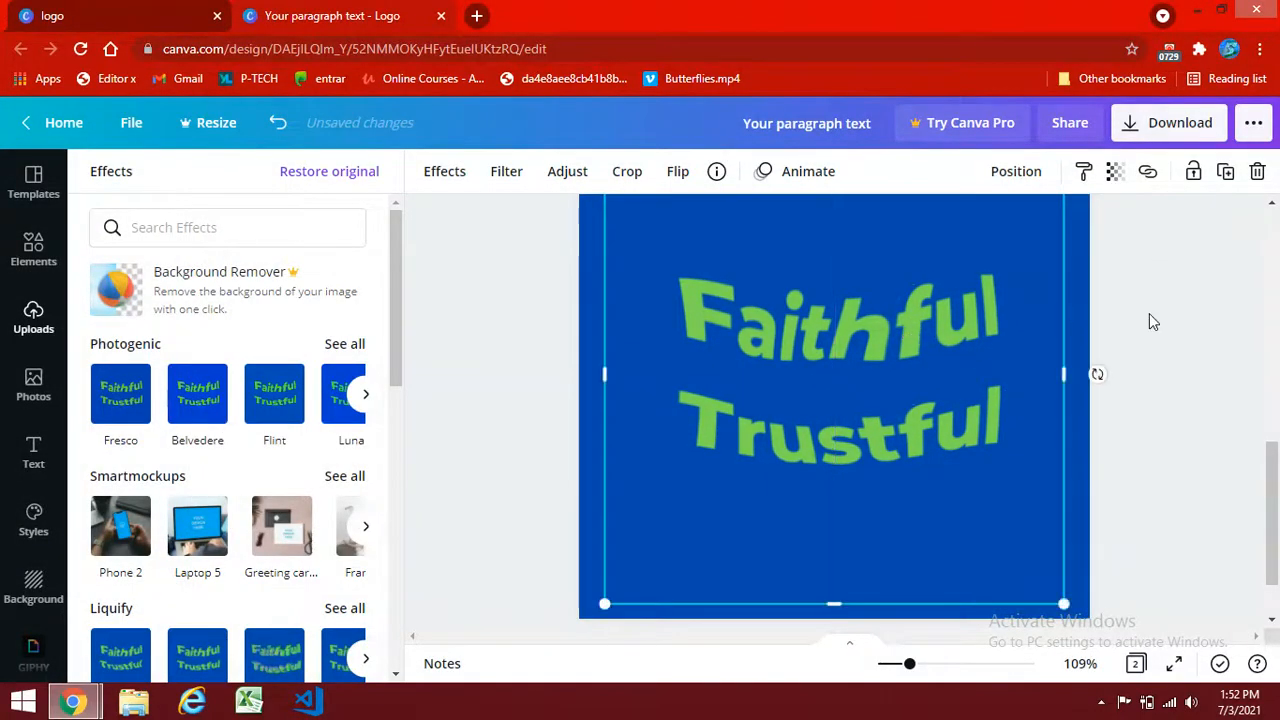
scroll(1149, 313, "up", 3)
scroll(1149, 321, "down", 4)
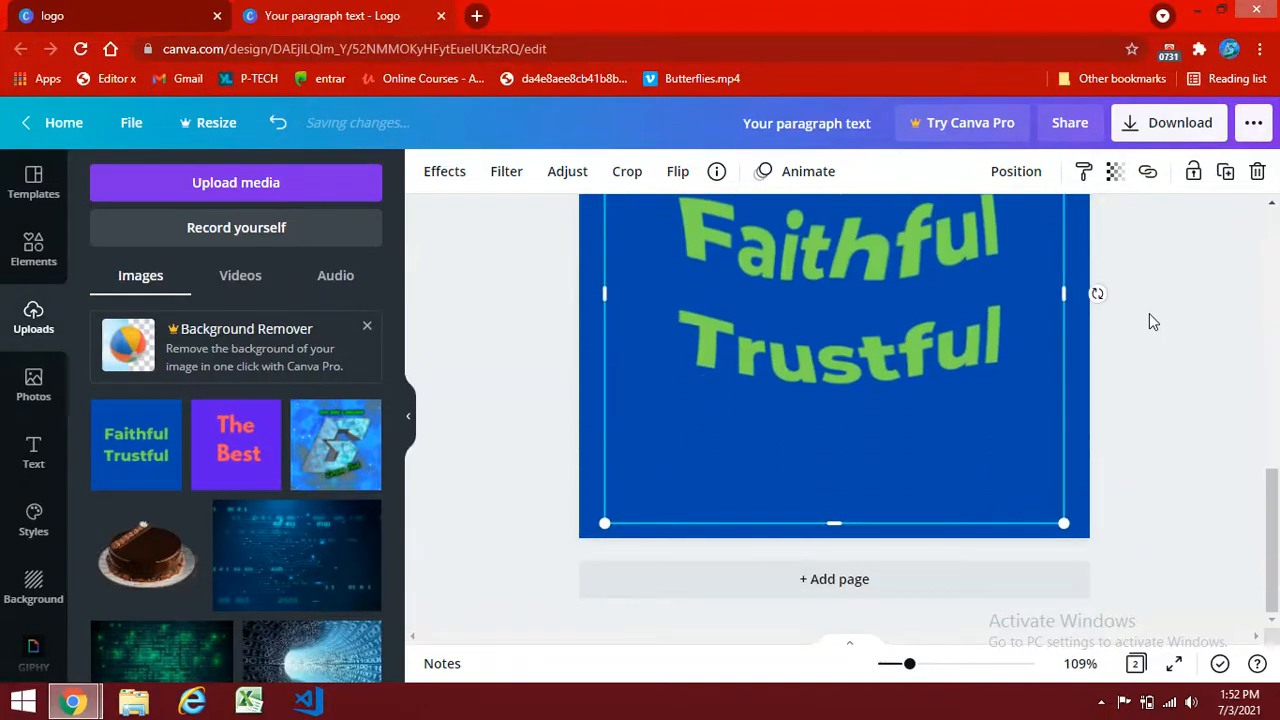
left_click(1149, 321)
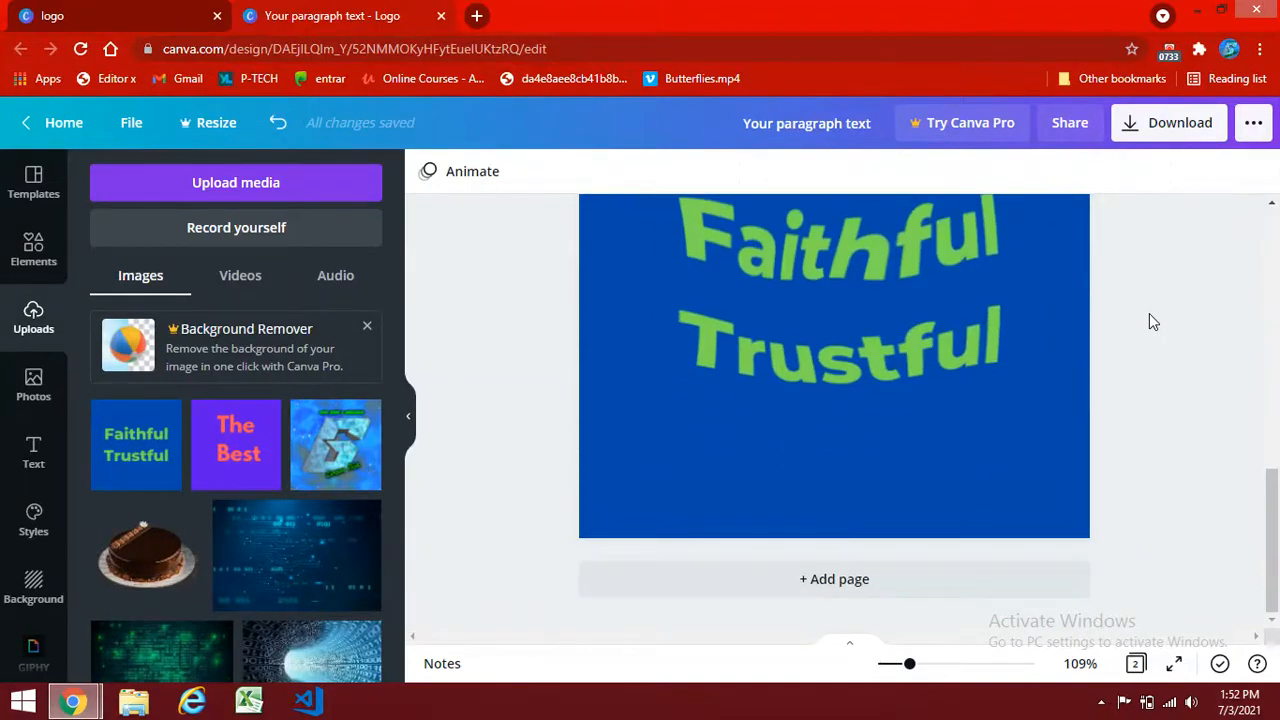
scroll(1149, 321, "up", 2)
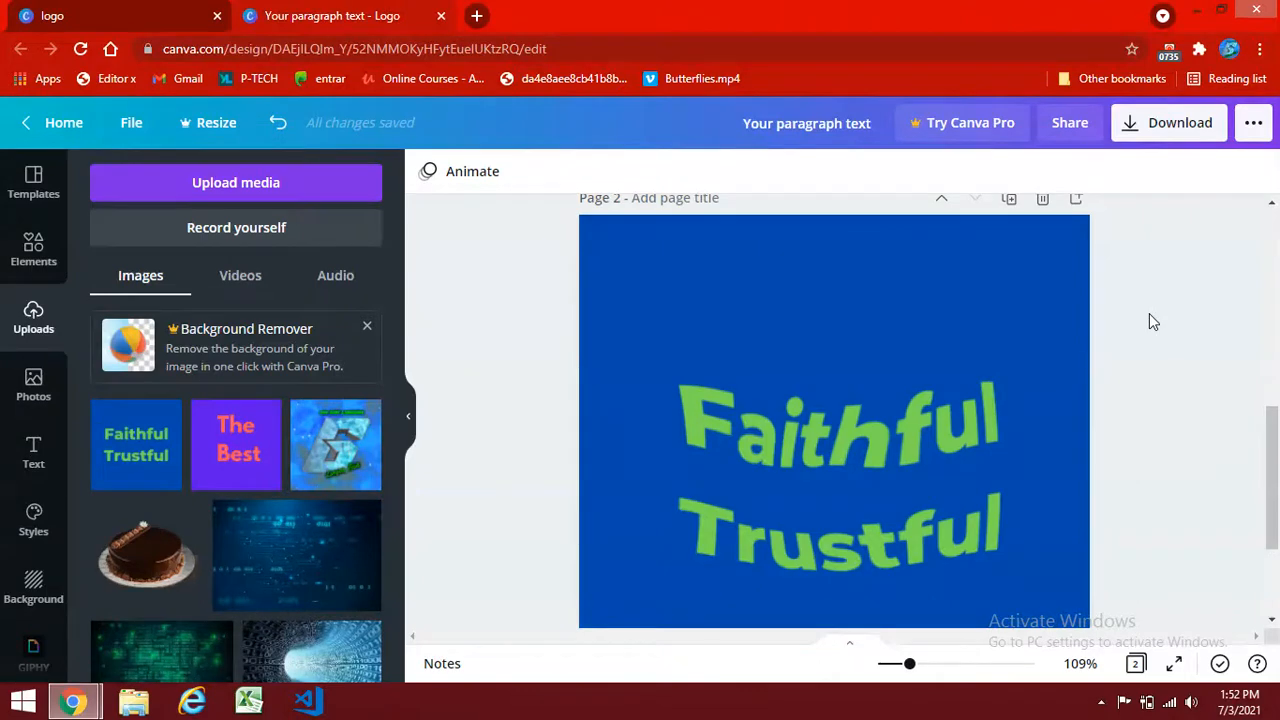
scroll(1149, 321, "down", 2)
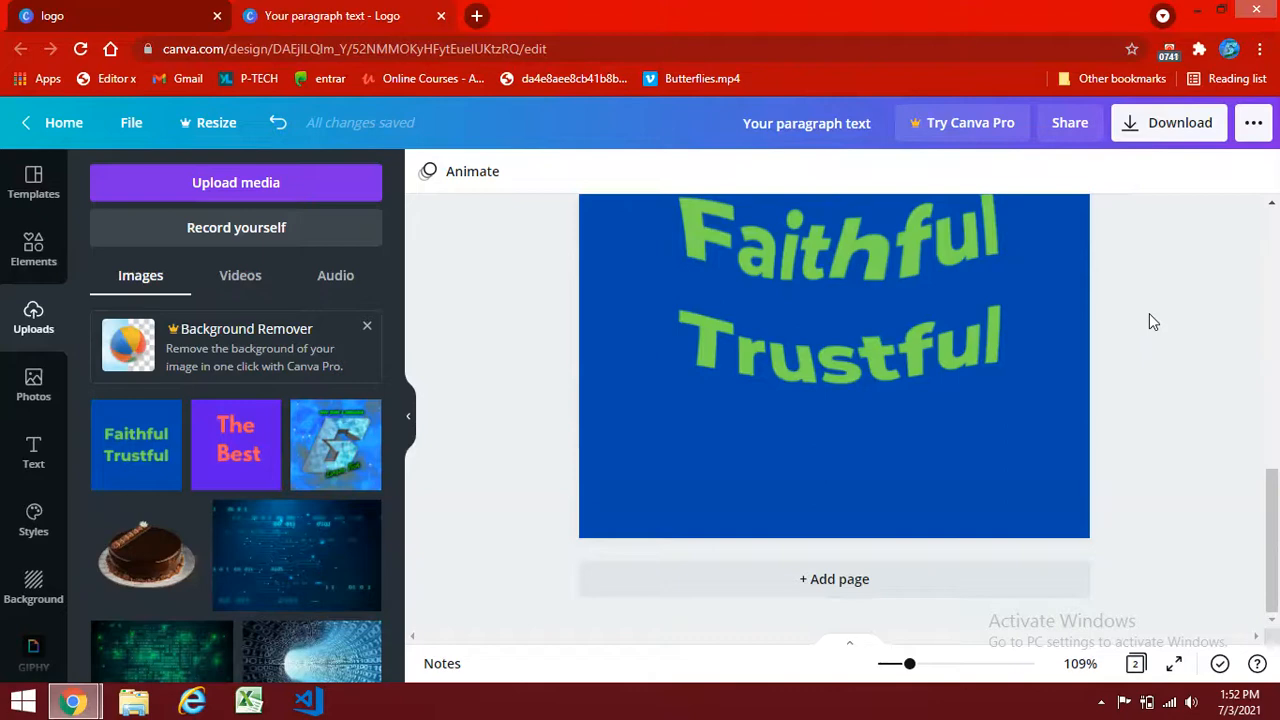
Step: Look through the previously uploaded images in the media library and return to the most recent ones
scroll(302, 488, "down", 5)
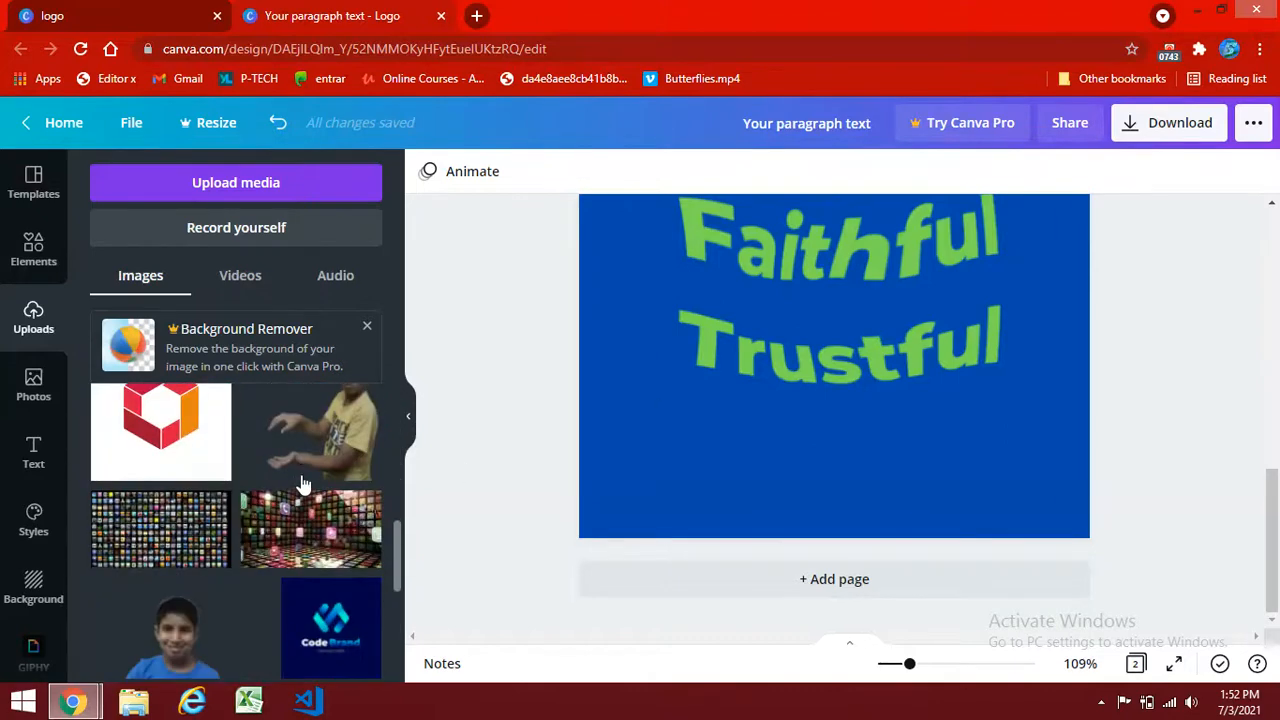
scroll(303, 484, "up", 3)
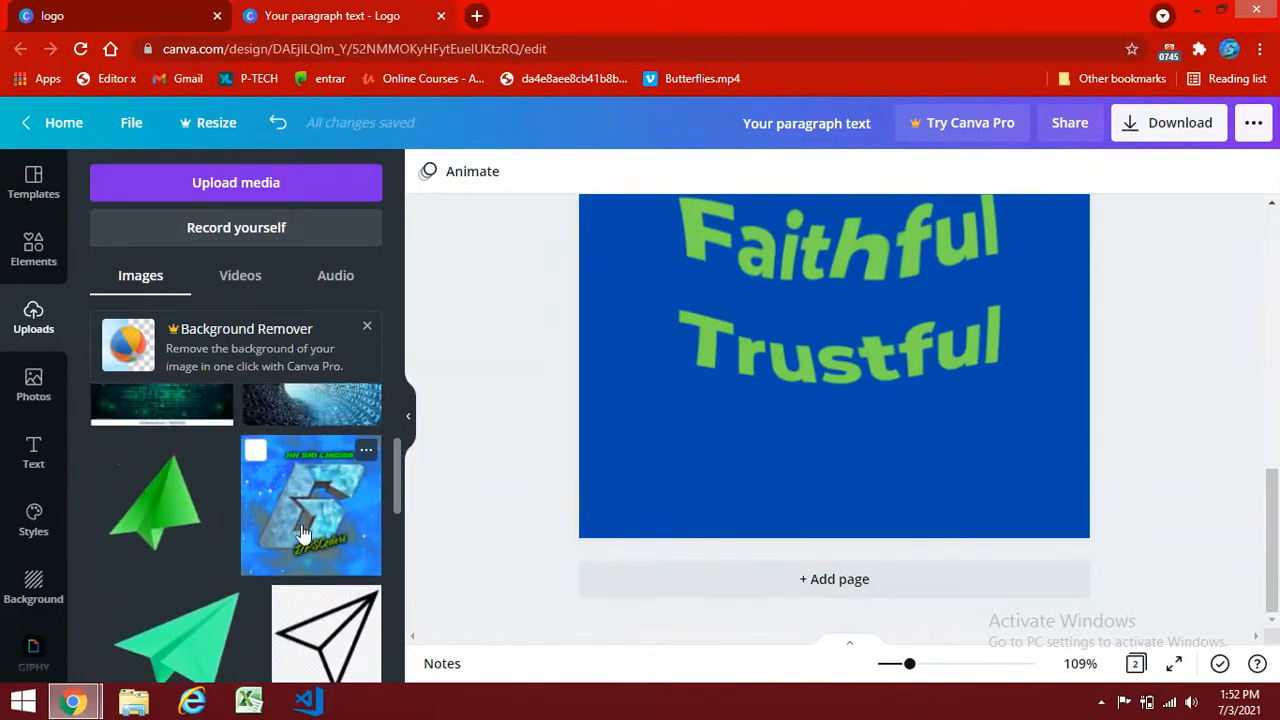
scroll(303, 535, "up", 5)
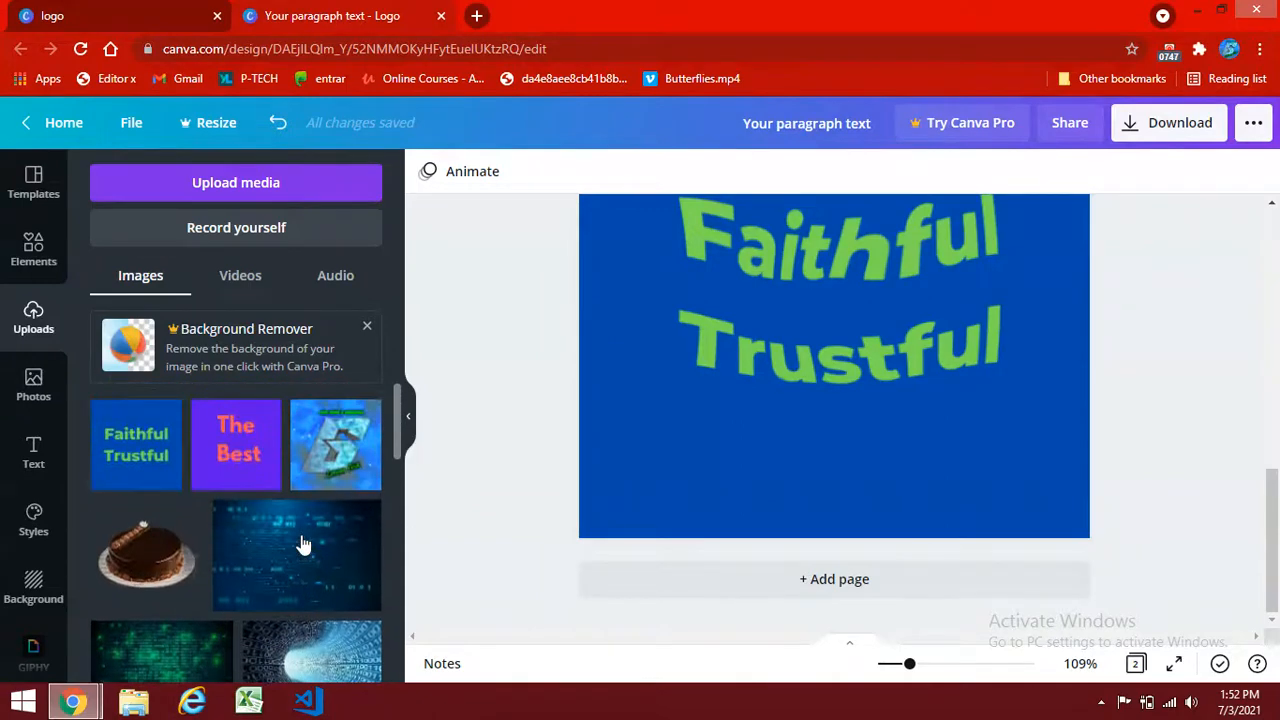
scroll(642, 423, "up", 2)
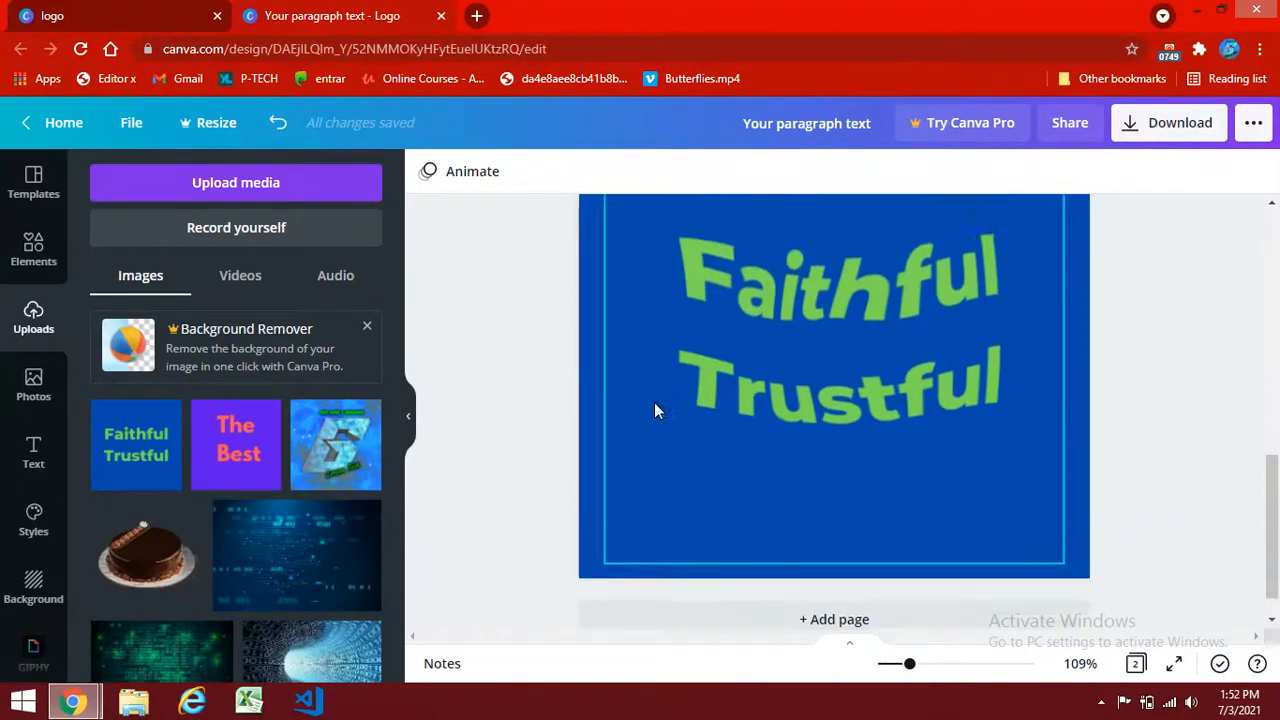
scroll(277, 465, "down", 10)
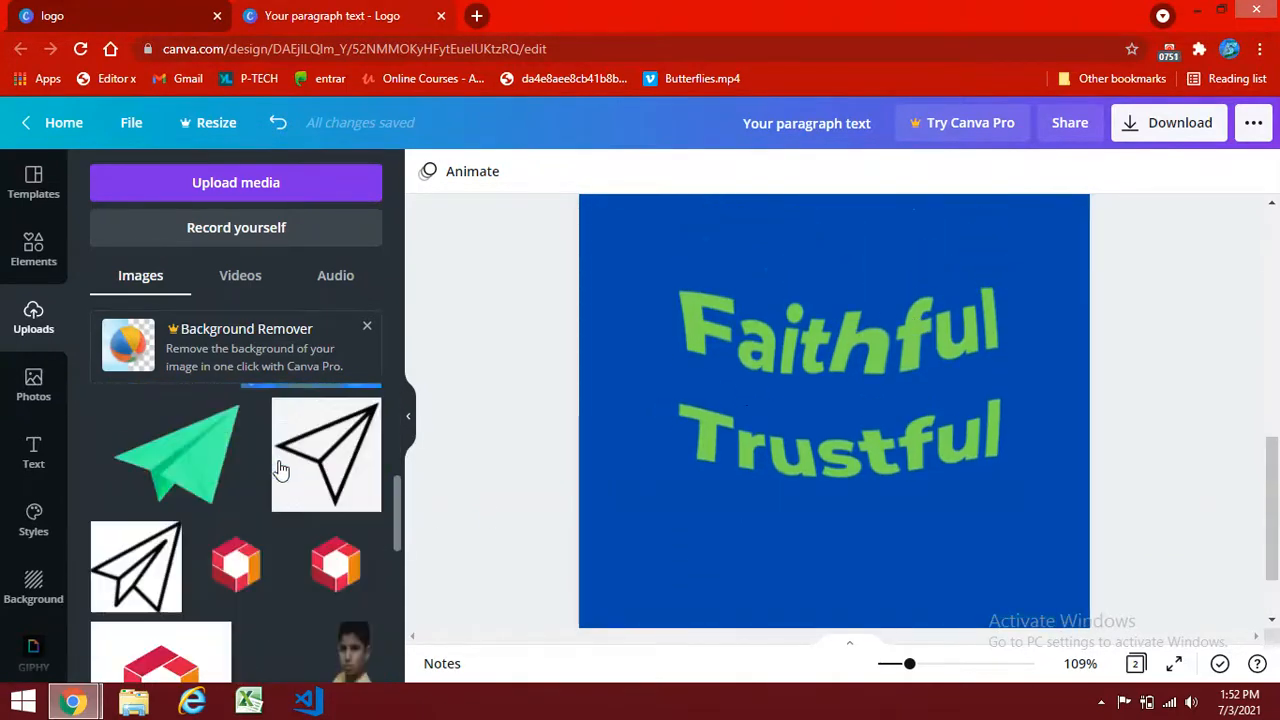
scroll(270, 462, "down", 8)
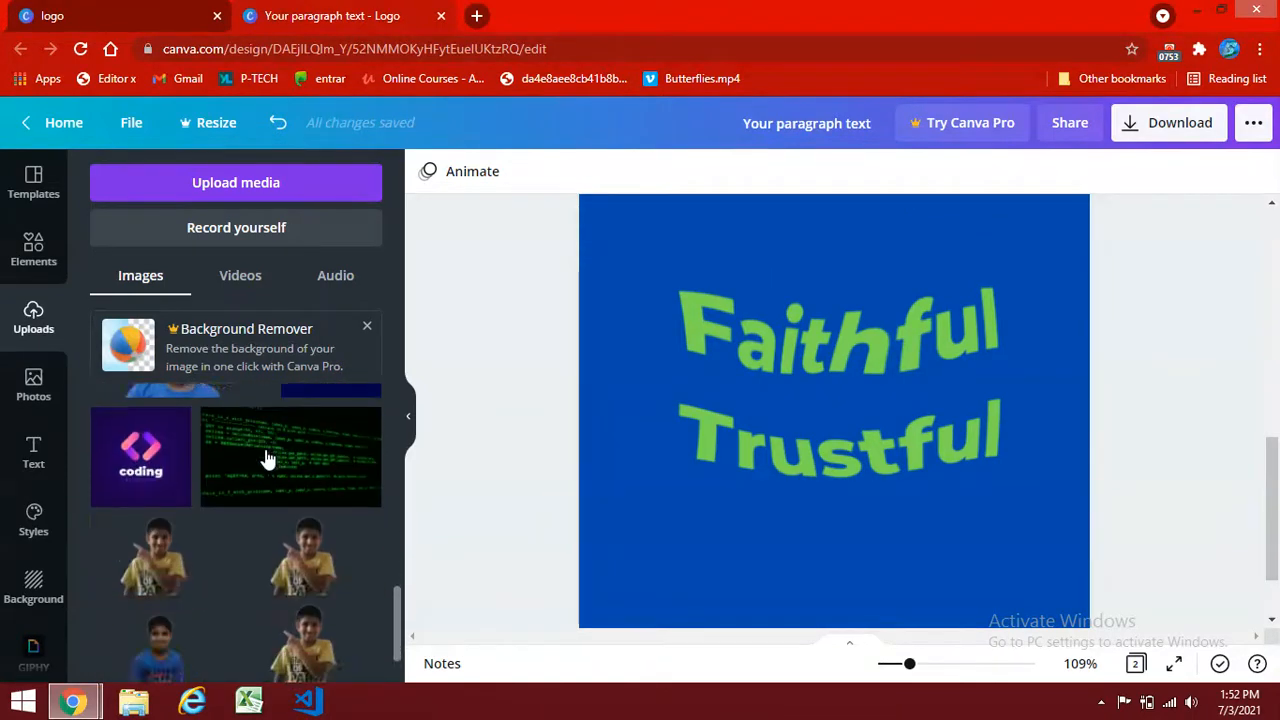
scroll(281, 469, "down", 10)
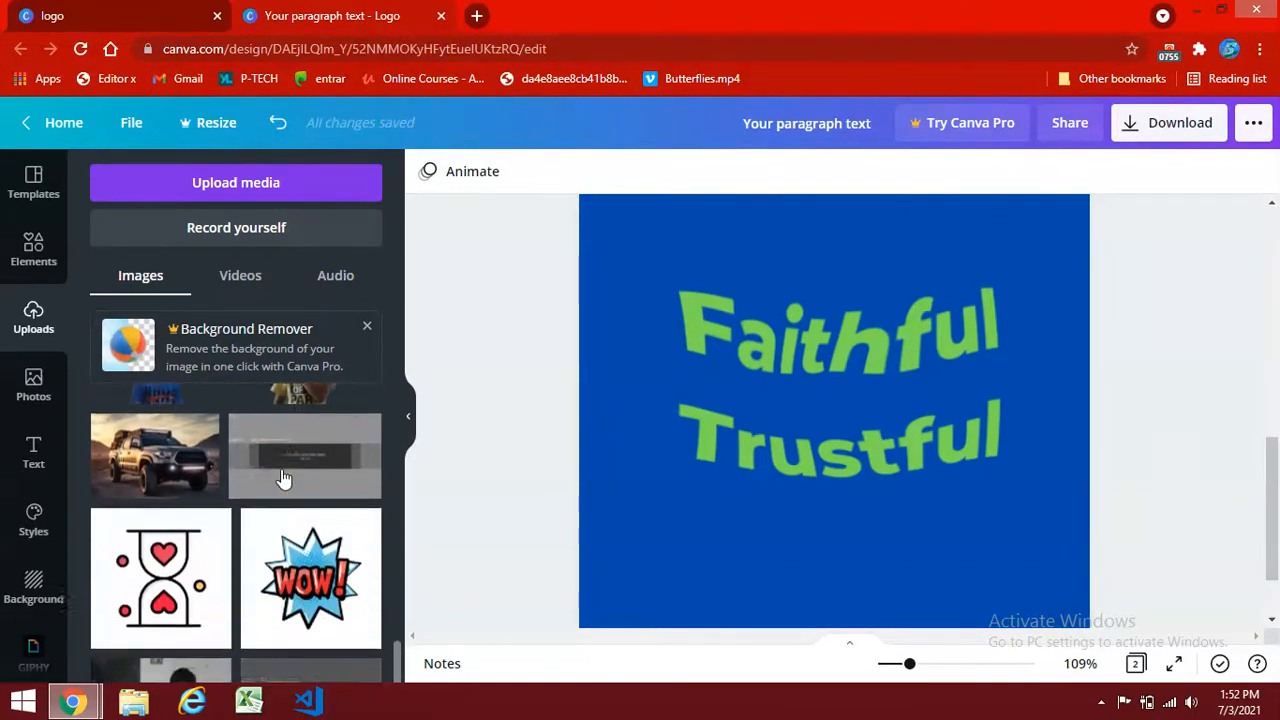
scroll(270, 480, "up", 8)
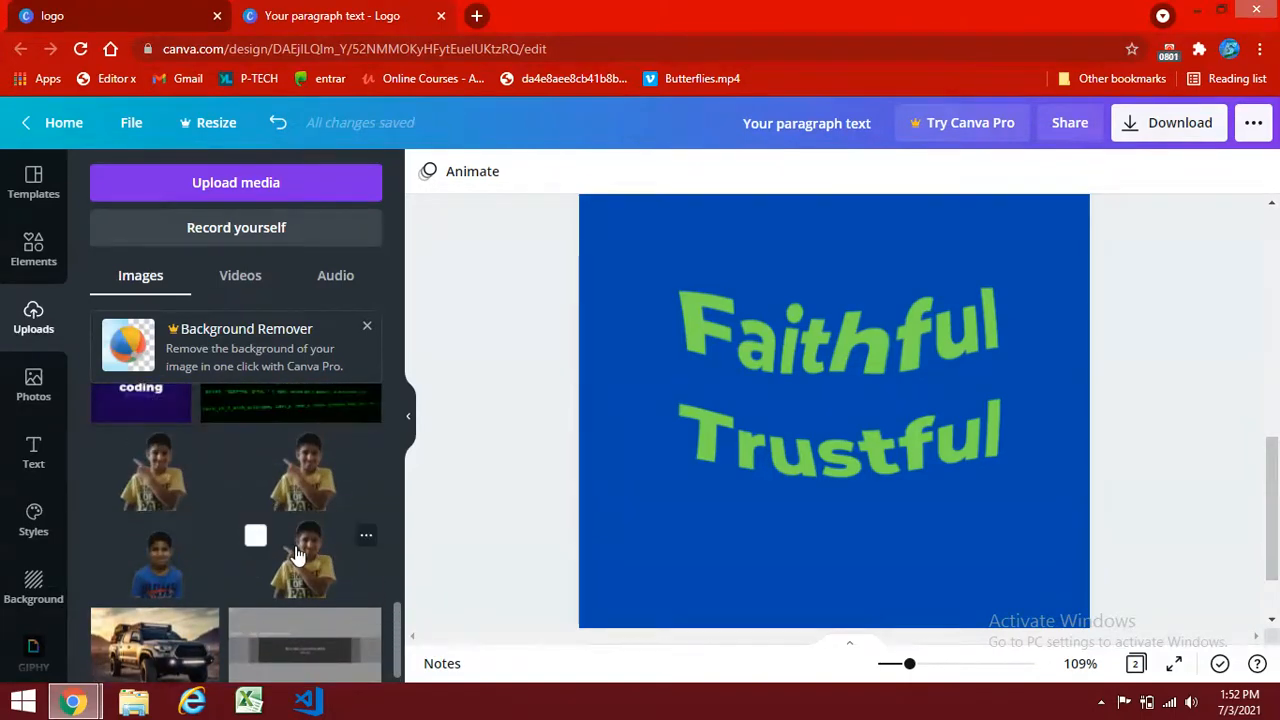
scroll(297, 555, "down", 6)
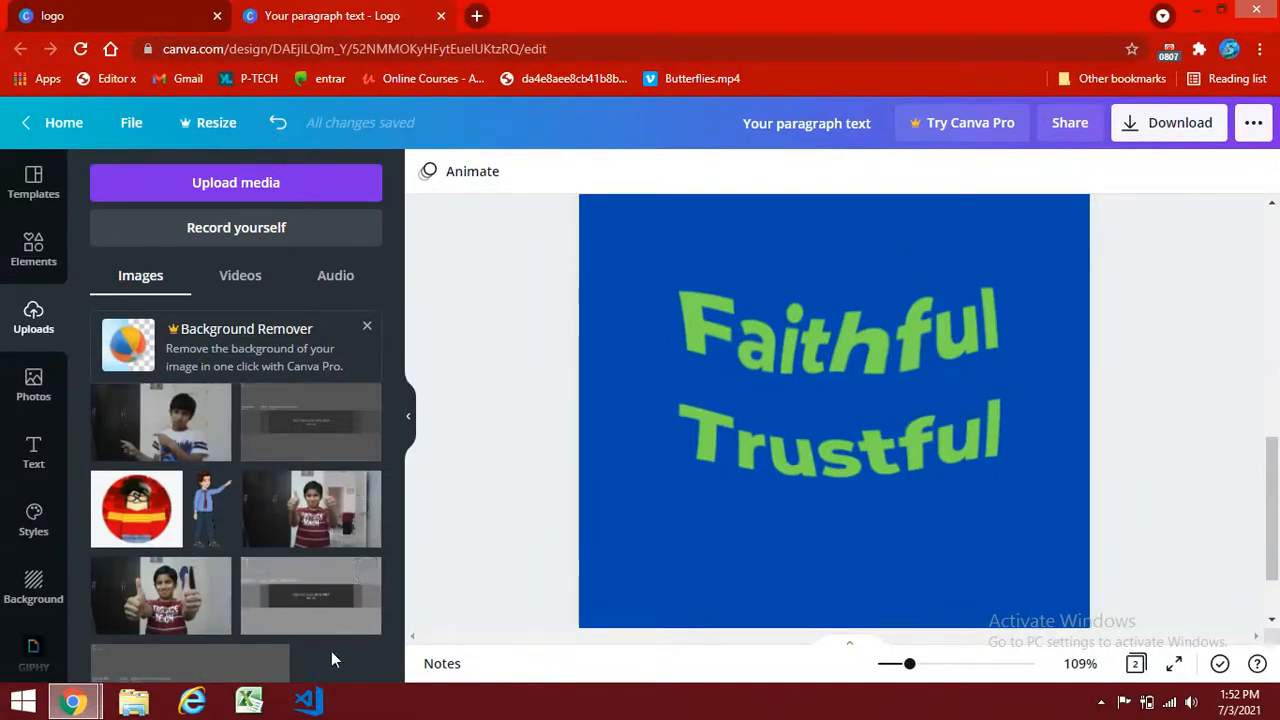
scroll(322, 441, "up", 5)
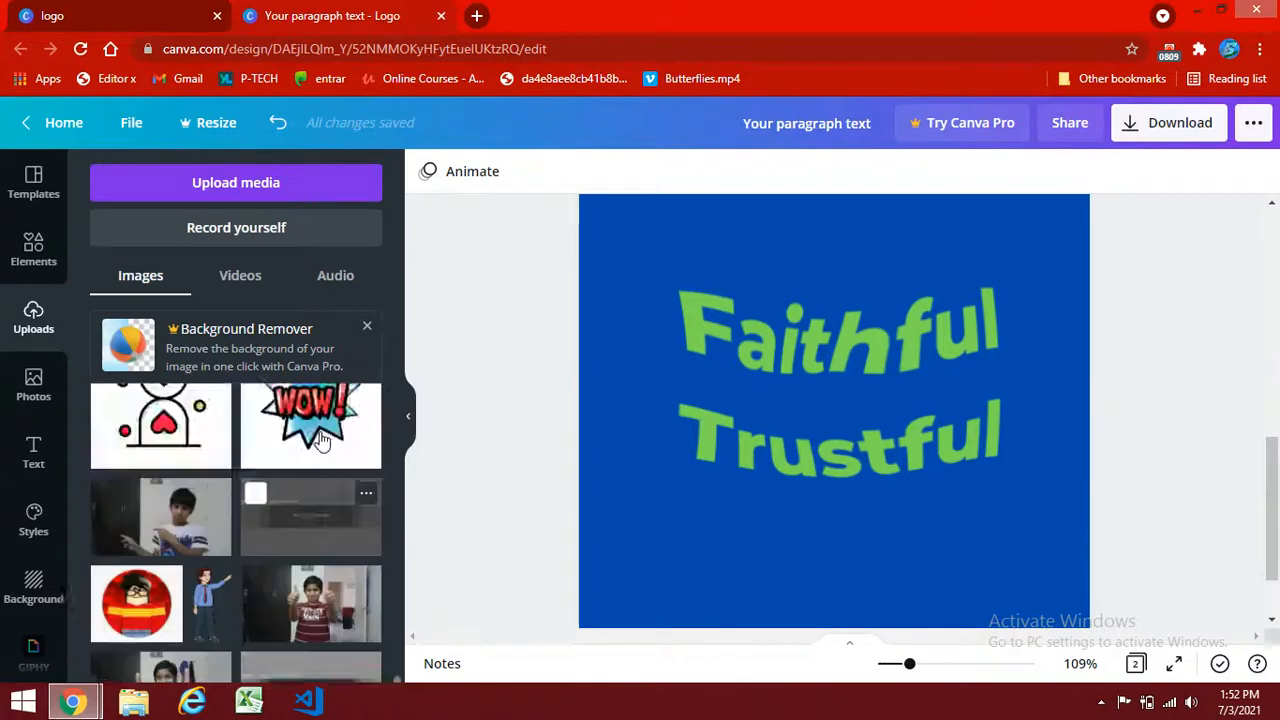
scroll(322, 441, "up", 5)
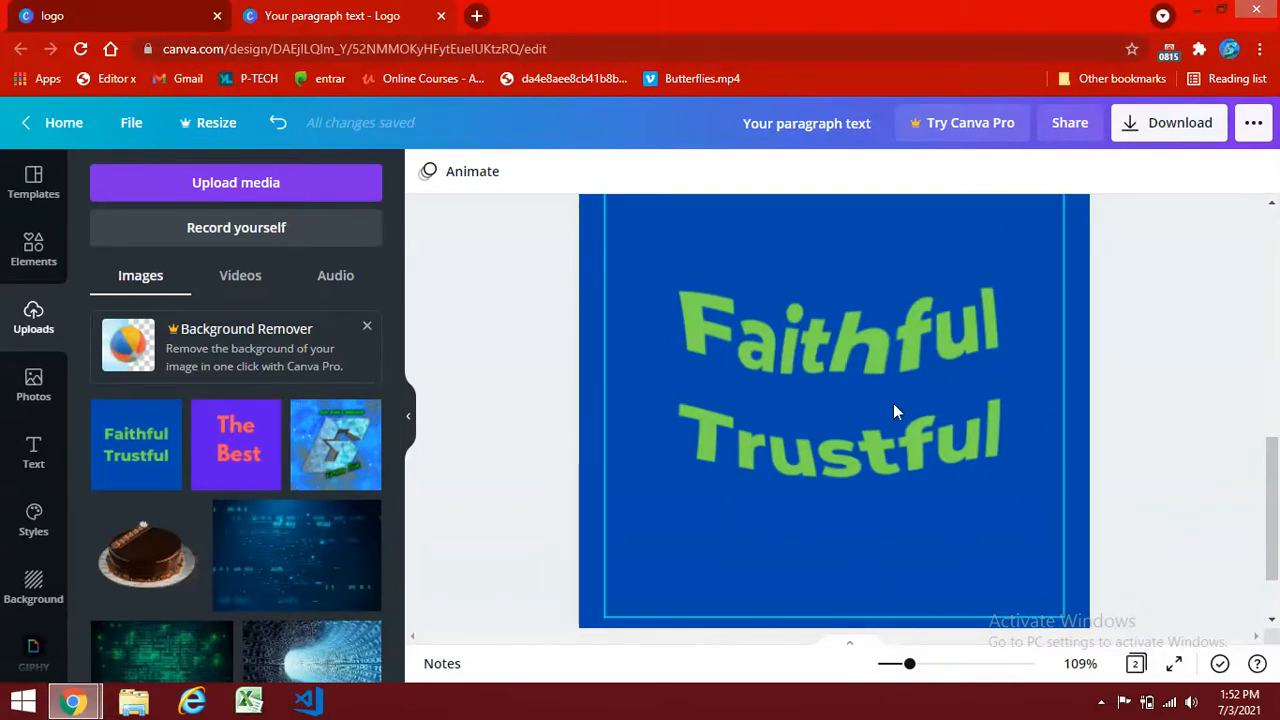
left_click(1007, 315)
scroll(922, 368, "down", 2)
scroll(930, 387, "up", 2)
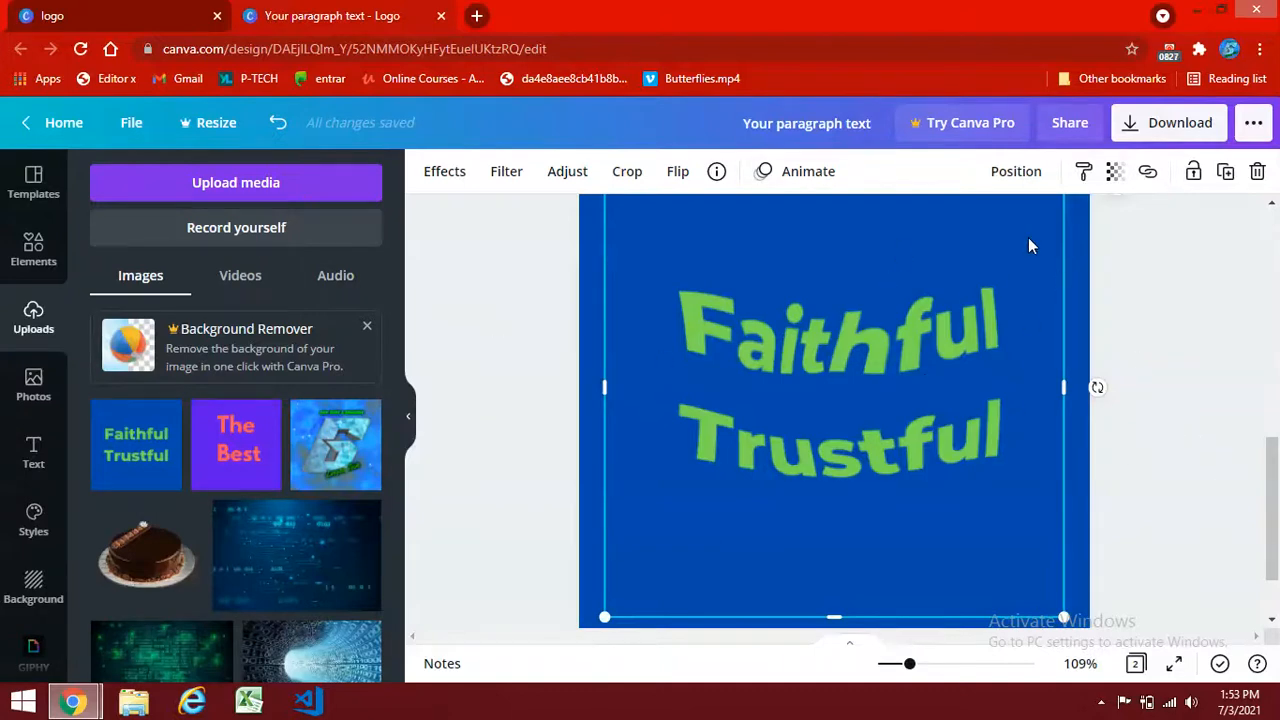
scroll(1176, 348, "up", 2)
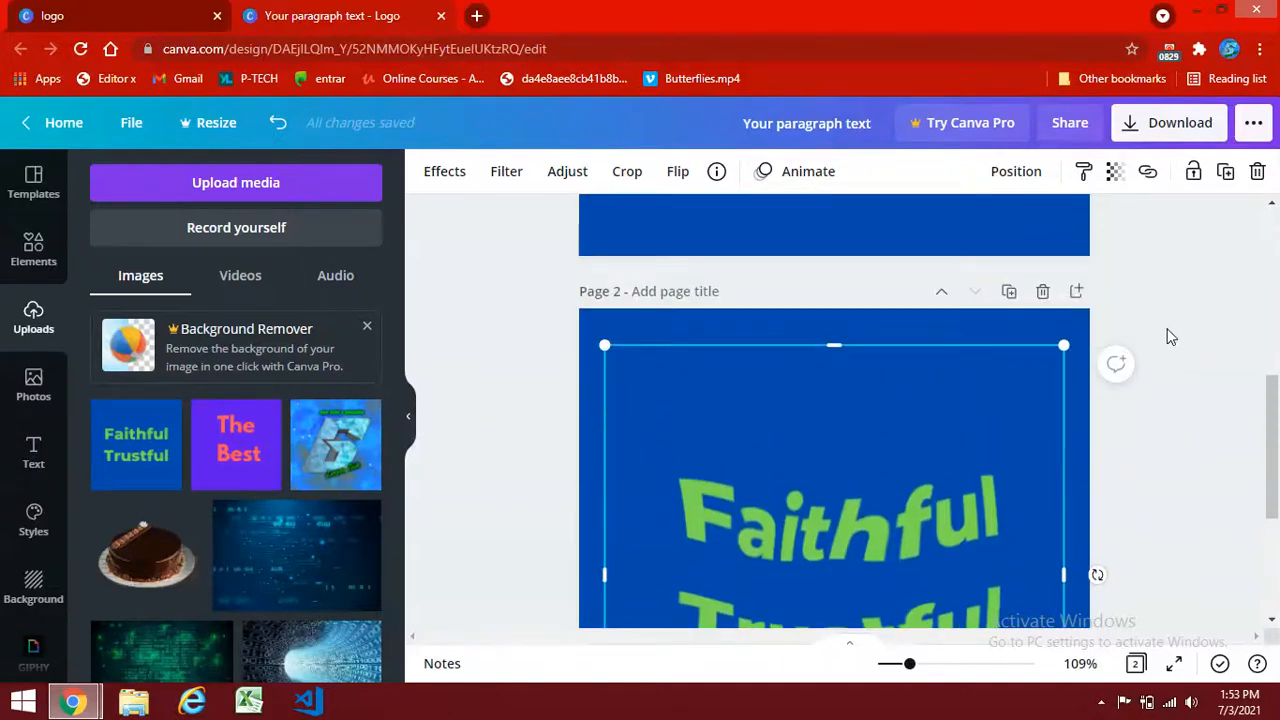